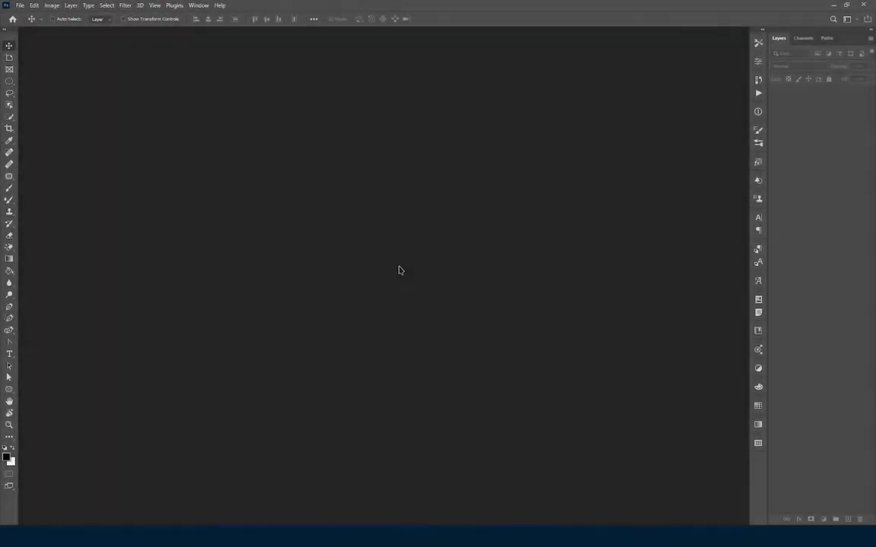
# Step: Make a new white-background document sized 1200 × 1200 pixels at 72 ppi
pyautogui.click(21, 7)
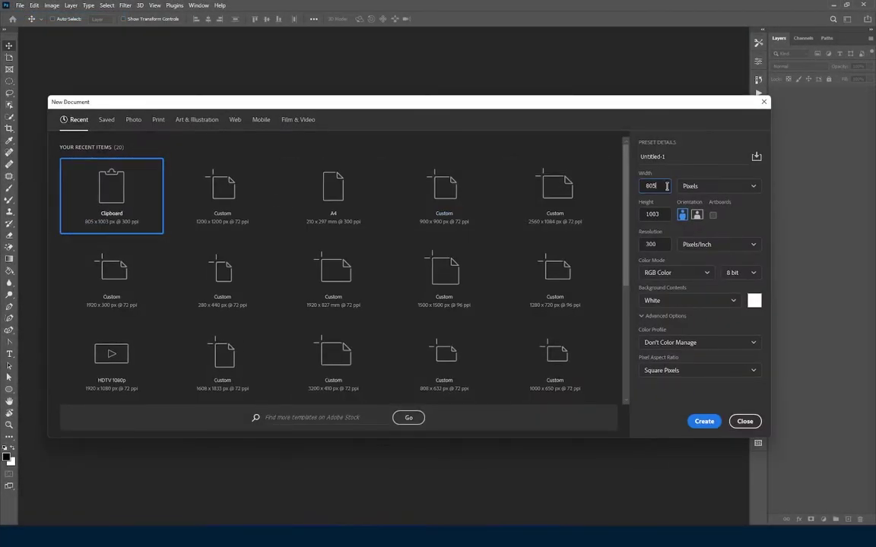
pyautogui.doubleClick(652, 185)
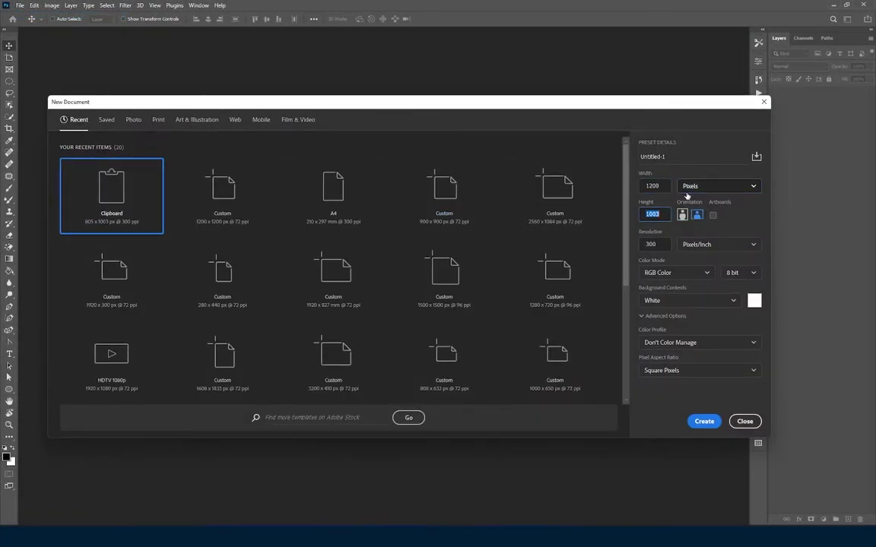
pyautogui.click(654, 214)
pyautogui.write('1200')
pyautogui.doubleClick(652, 244)
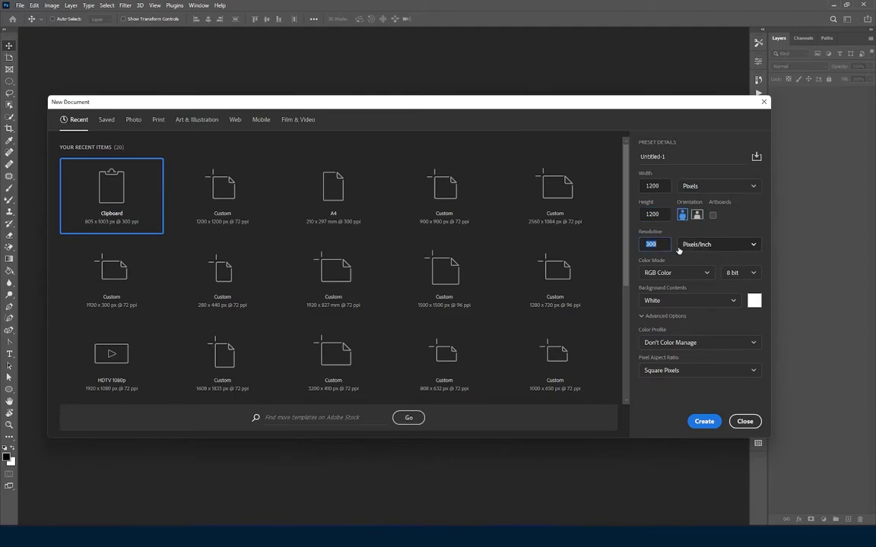
pyautogui.write('72')
pyautogui.click(699, 421)
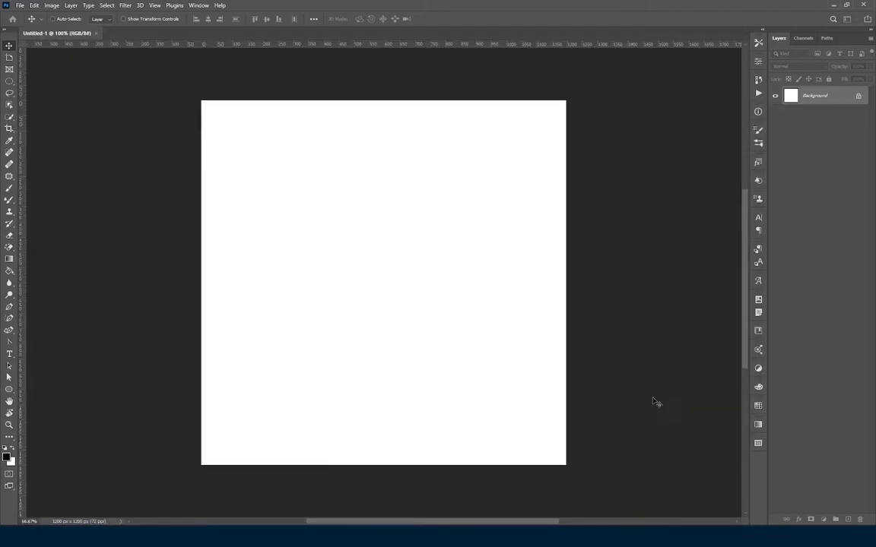
# Step: Add a dark navy Solid Color fill layer, Color Fill 1, above the white Background
pyautogui.click(823, 522)
pyautogui.click(811, 360)
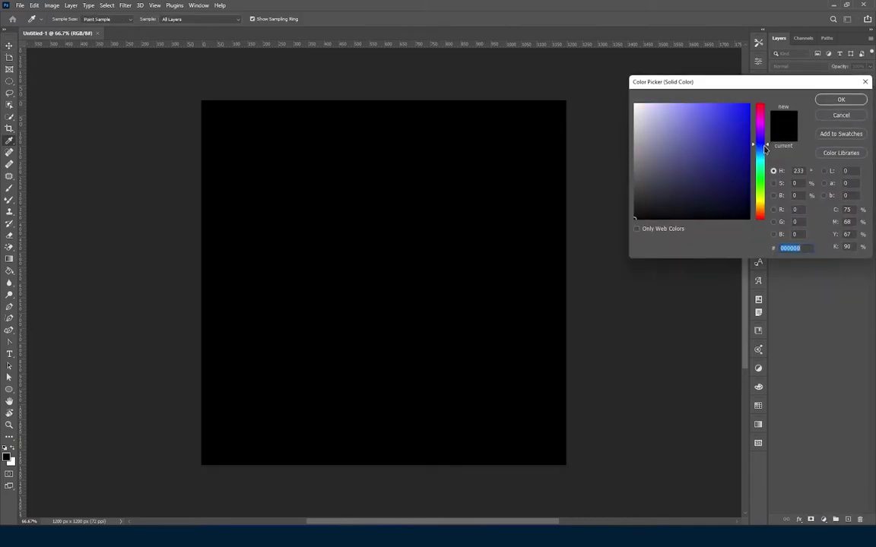
pyautogui.moveTo(703, 189); pyautogui.dragTo(707, 197)
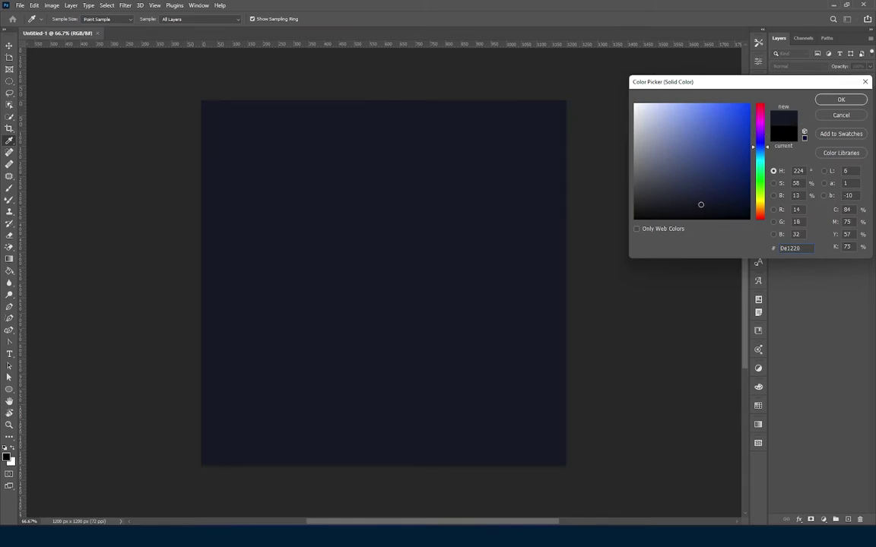
pyautogui.click(837, 100)
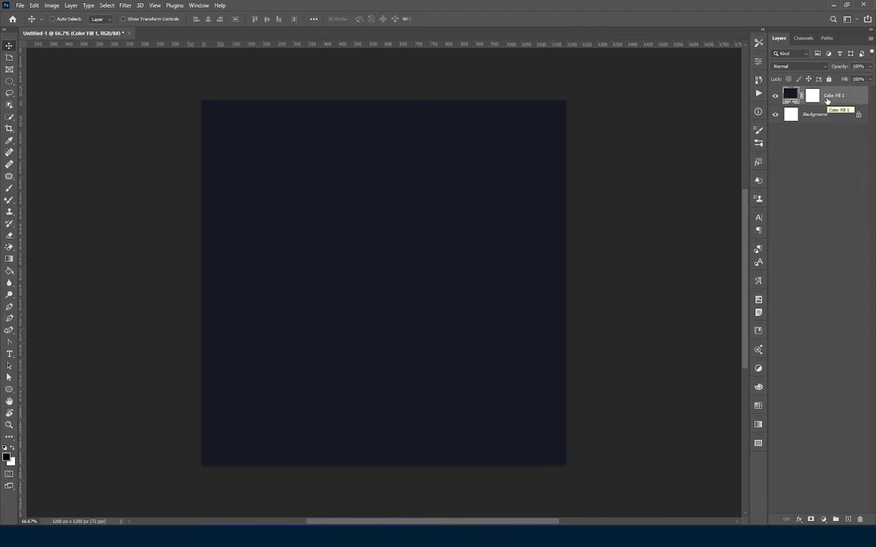
# Step: Open 702.jpg and mask out its pink background using Select Subject and a layer mask
pyautogui.click(20, 5)
pyautogui.click(31, 23)
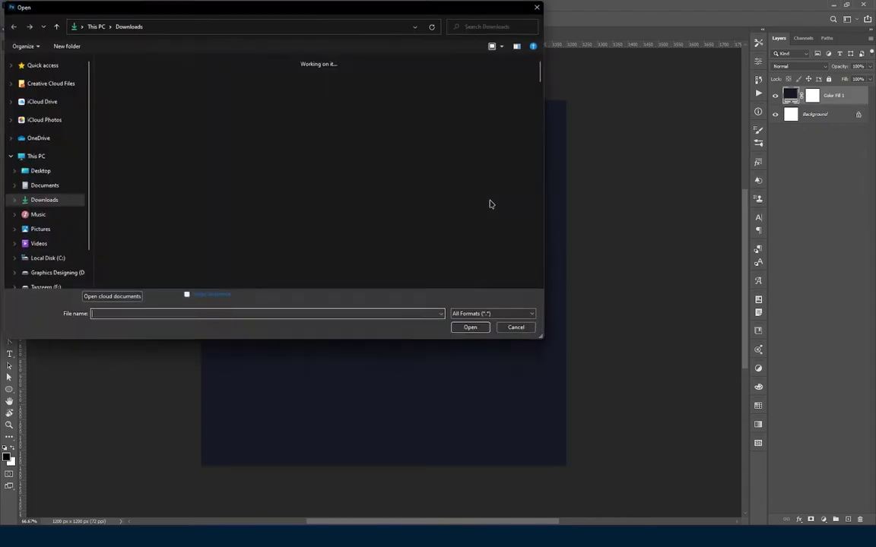
pyautogui.doubleClick(371, 82)
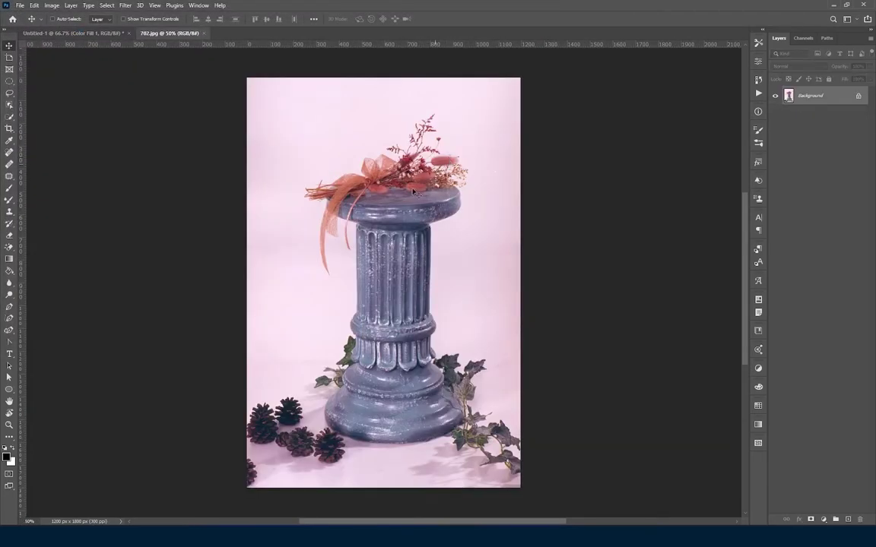
pyautogui.click(8, 118)
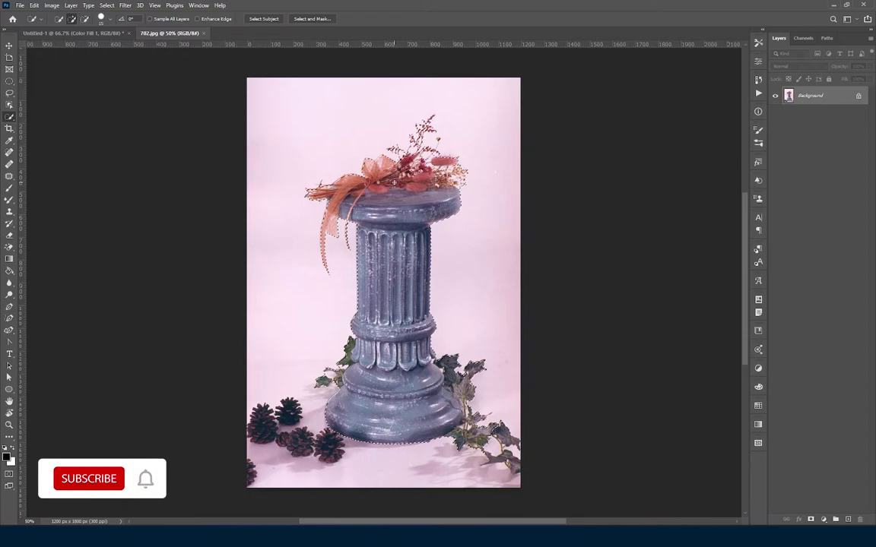
pyautogui.click(810, 519)
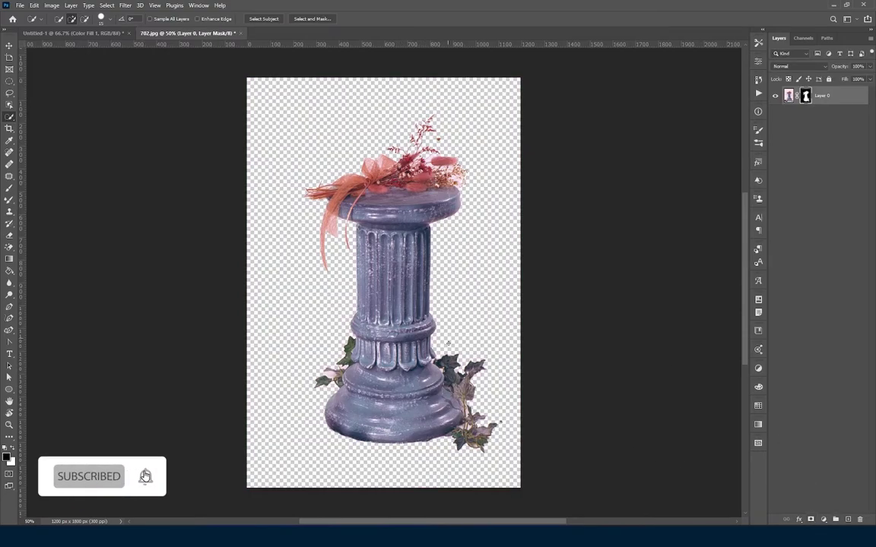
# Step: Zoom to 100% on the column top and set up a hard Brush
pyautogui.press('v')
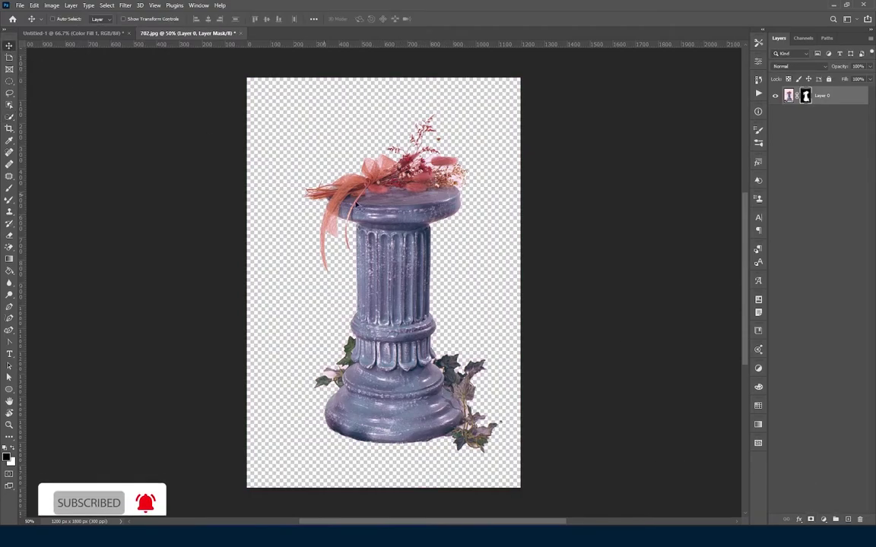
pyautogui.hotkey('ctrl', '+')
pyautogui.hotkey('ctrl', '+')
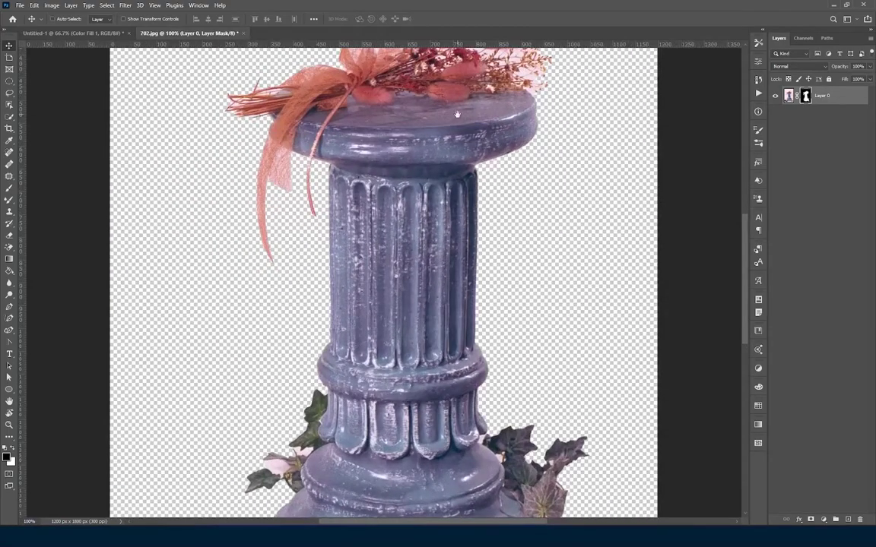
pyautogui.moveTo(463, 138); pyautogui.dragTo(453, 318)
pyautogui.click(9, 188)
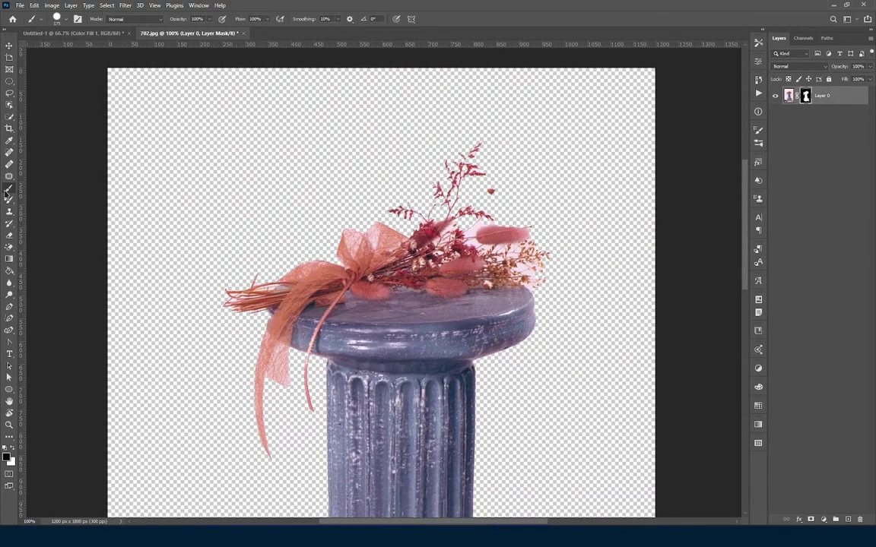
pyautogui.rightClick(455, 187)
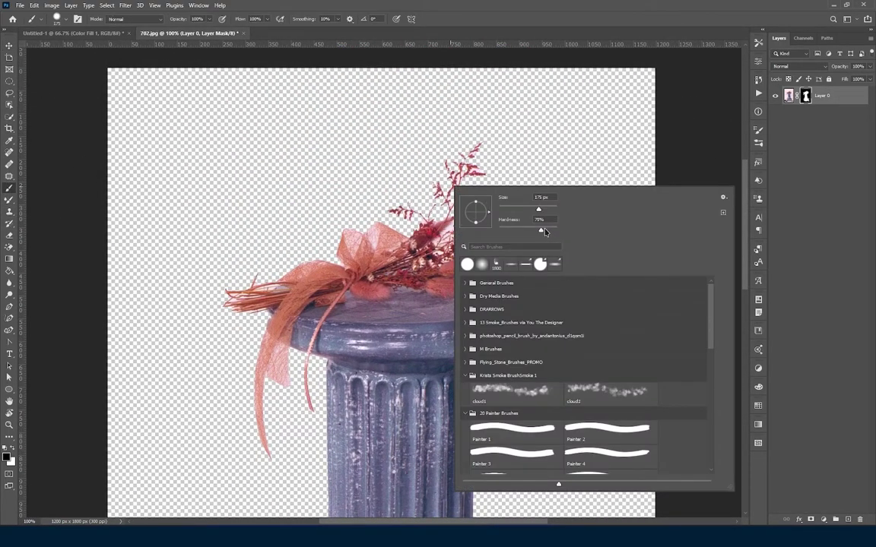
pyautogui.click(820, 222)
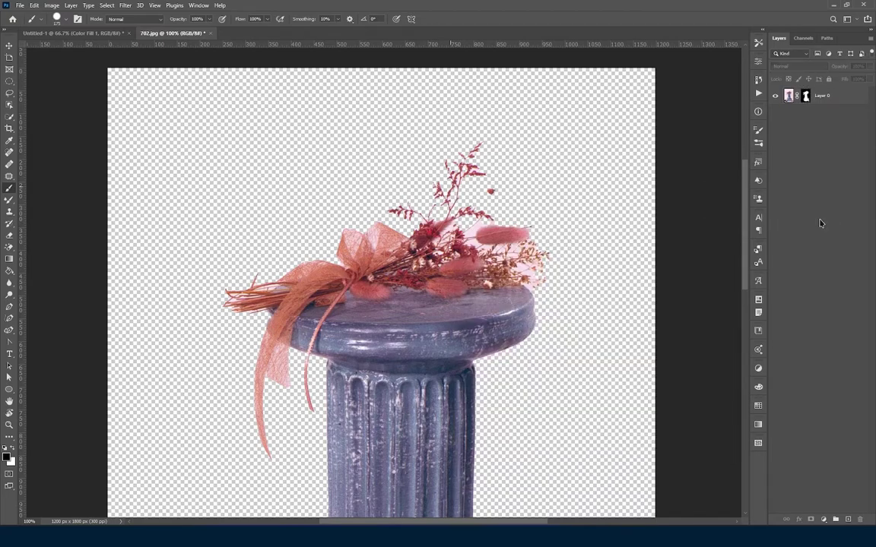
# Step: Paint black on Layer 0's mask to hide the flowers above the column top
pyautogui.click(806, 97)
pyautogui.rightClick(426, 192)
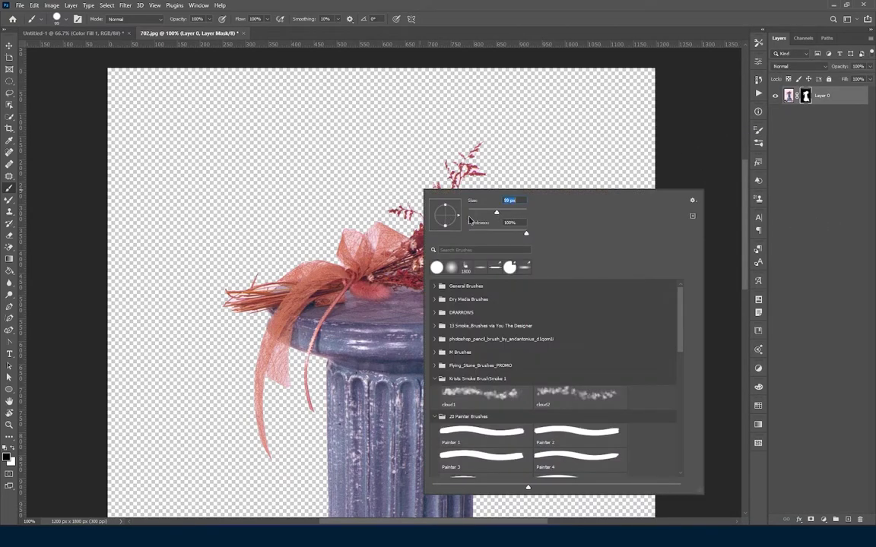
pyautogui.click(441, 148)
pyautogui.moveTo(312, 200)
pyautogui.mouseDown()
pyautogui.moveTo(539, 225)
pyautogui.moveTo(572, 250)
pyautogui.moveTo(240, 302)
pyautogui.moveTo(362, 196)
pyautogui.moveTo(258, 450)
pyautogui.moveTo(558, 279)
pyautogui.moveTo(322, 240)
pyautogui.moveTo(471, 245)
pyautogui.moveTo(243, 317)
pyautogui.mouseUp()
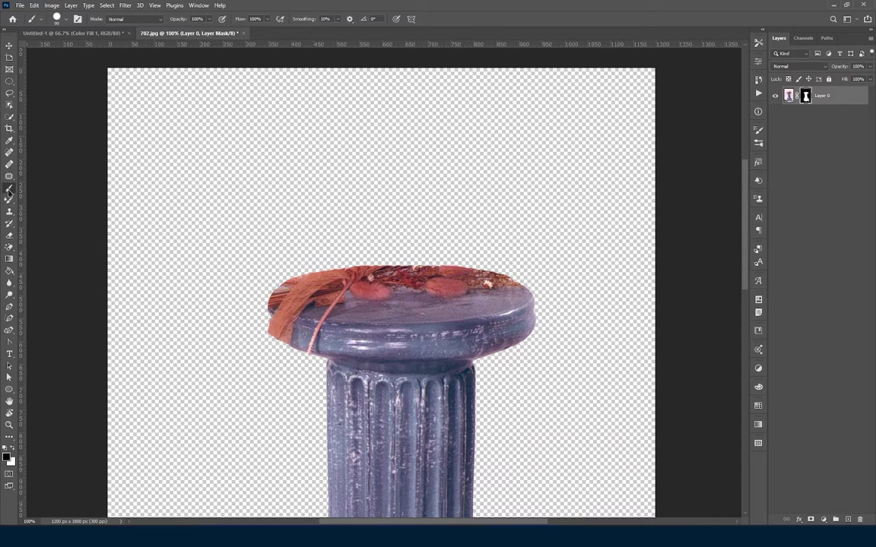
# Step: Clone sampled stone texture over the red leaves on Layer 0's image
pyautogui.click(12, 213)
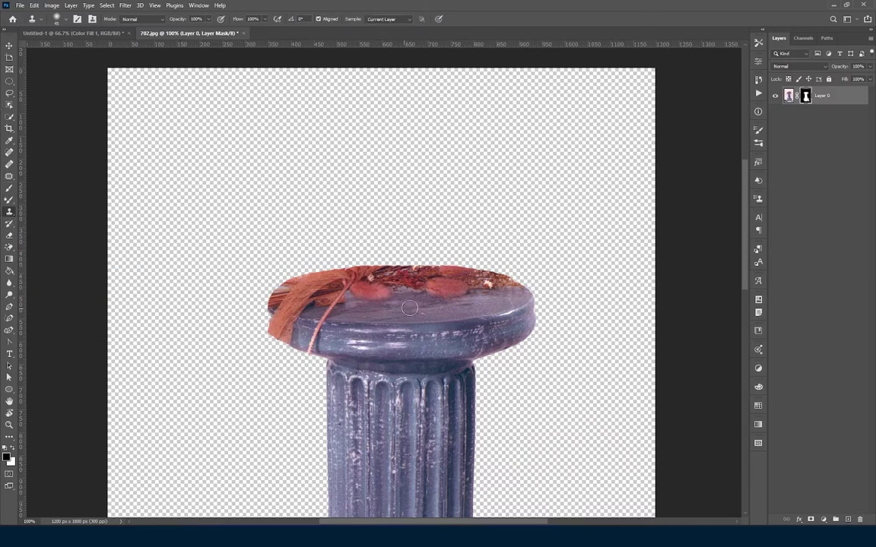
pyautogui.keyDown('alt'); pyautogui.click(471, 300); pyautogui.keyUp('alt')
pyautogui.click(788, 95)
pyautogui.moveTo(415, 310)
pyautogui.mouseDown()
pyautogui.moveTo(387, 281)
pyautogui.moveTo(456, 277)
pyautogui.moveTo(364, 270)
pyautogui.moveTo(297, 277)
pyautogui.moveTo(281, 290)
pyautogui.moveTo(289, 293)
pyautogui.moveTo(281, 313)
pyautogui.moveTo(289, 325)
pyautogui.mouseUp()
# Step: Duplicate the column layer, flip the copy horizontally and shift it over the notched edge
pyautogui.scroll(-2, 289, 325)
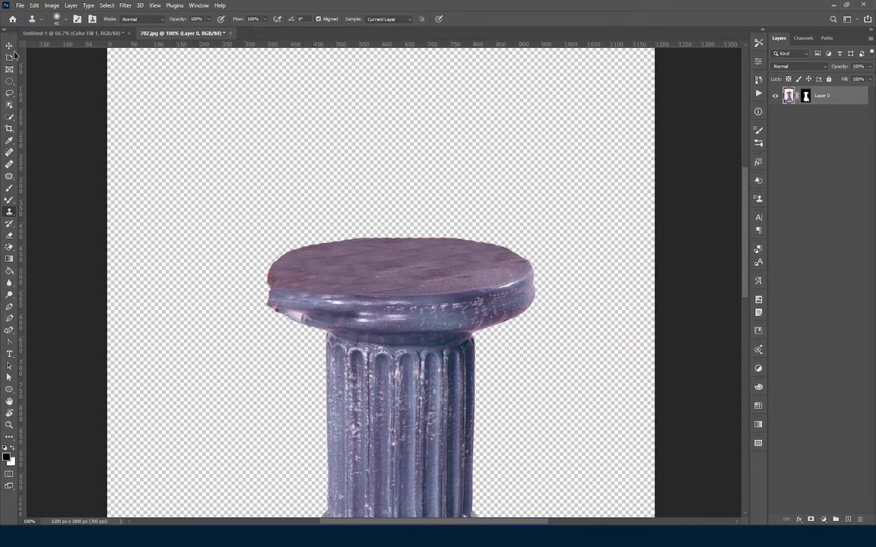
pyautogui.press('v')
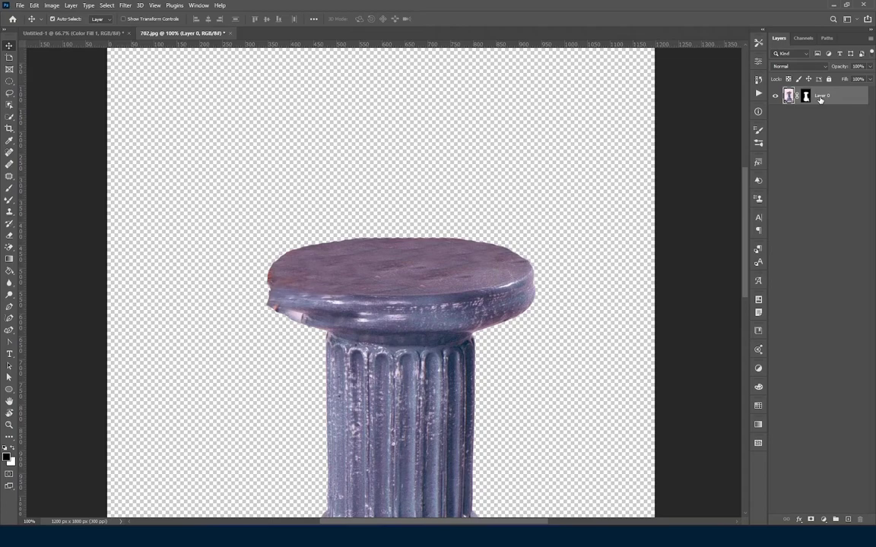
pyautogui.hotkey('ctrl', 'j')
pyautogui.hotkey('ctrl', 't')
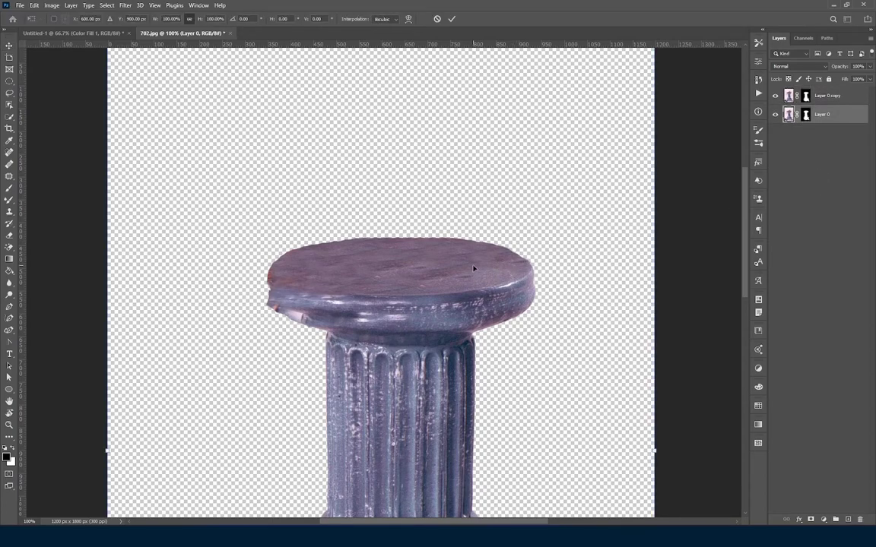
pyautogui.scroll(-3, 464, 251)
pyautogui.rightClick(339, 238)
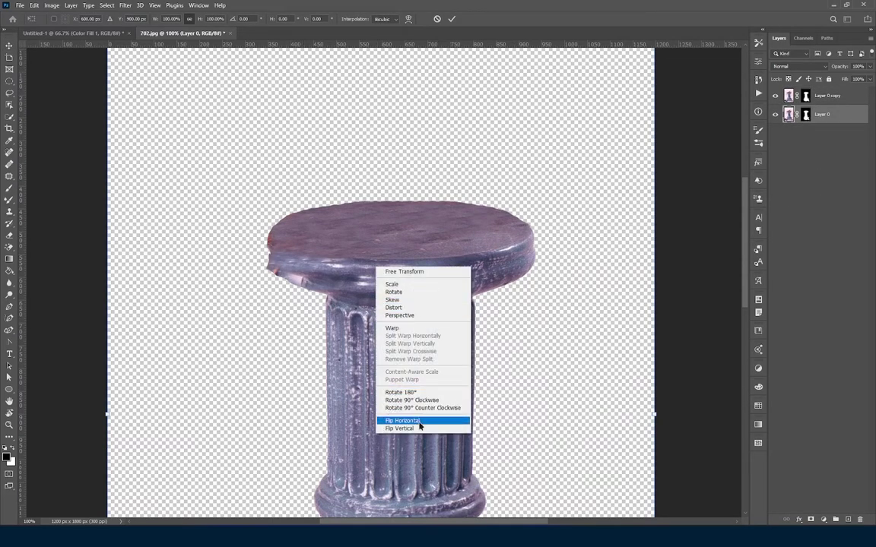
pyautogui.click(372, 381)
pyautogui.moveTo(348, 284); pyautogui.dragTo(385, 291)
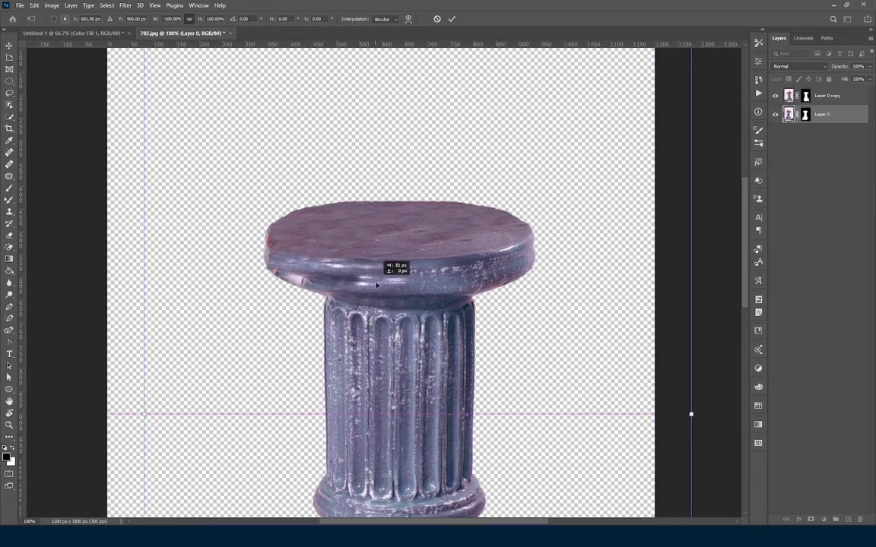
pyautogui.press('Return')
# Step: Target the copy's mask with the Brush and reposition the view over the column top
pyautogui.click(806, 95)
pyautogui.press('b')
pyautogui.rightClick(390, 191)
pyautogui.press('Return')
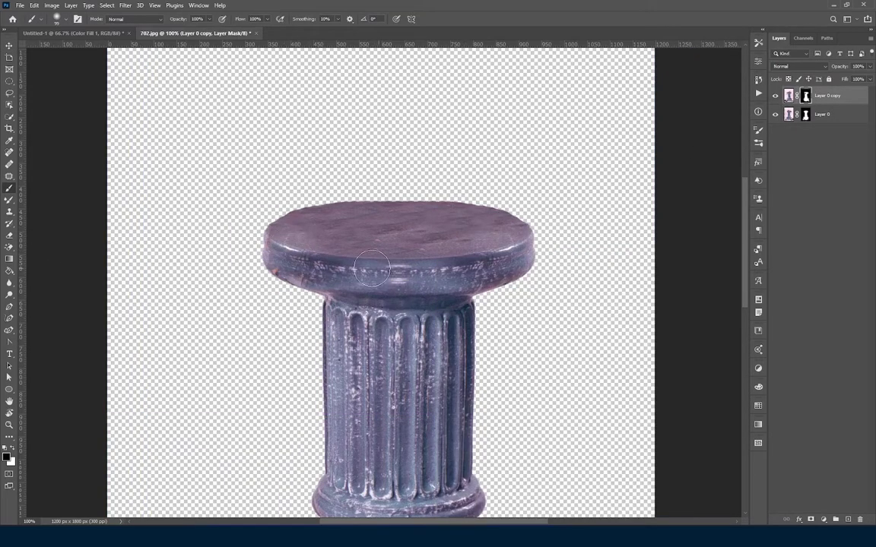
pyautogui.moveTo(412, 404)
pyautogui.mouseDown()
pyautogui.moveTo(408, 315)
pyautogui.moveTo(421, 392)
pyautogui.mouseUp()
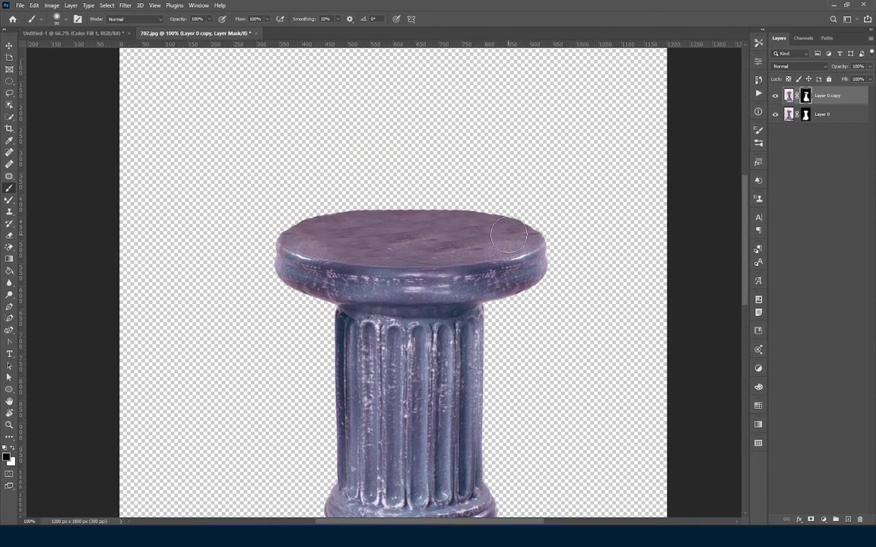
# Step: Combine both column layers into one smart object, Layer 0 copy
pyautogui.press('v')
pyautogui.keyDown('shift'); pyautogui.click(838, 115); pyautogui.keyUp('shift')
pyautogui.rightClick(836, 116)
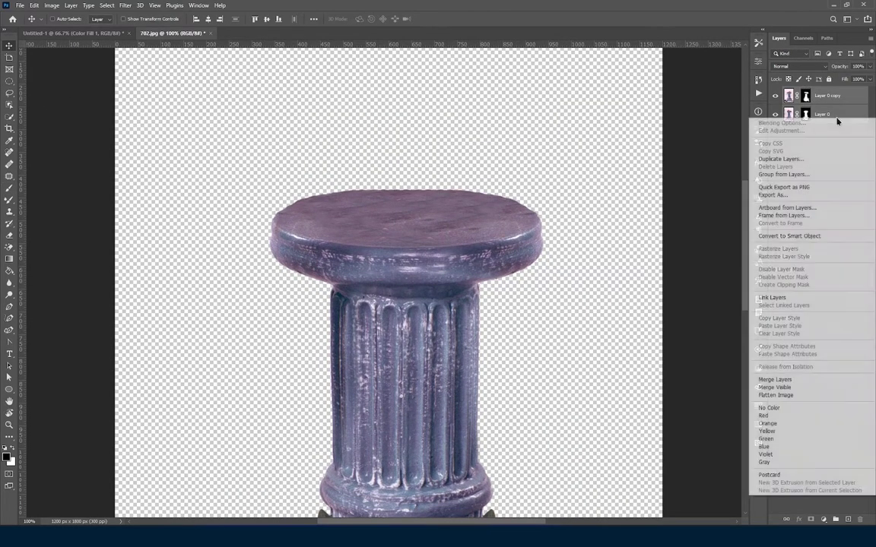
pyautogui.click(822, 236)
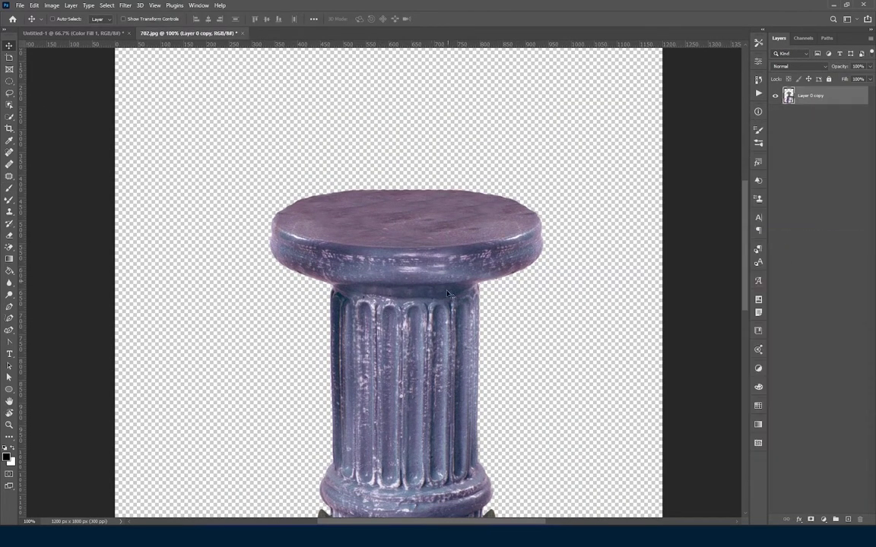
pyautogui.scroll(-1, 386, 244)
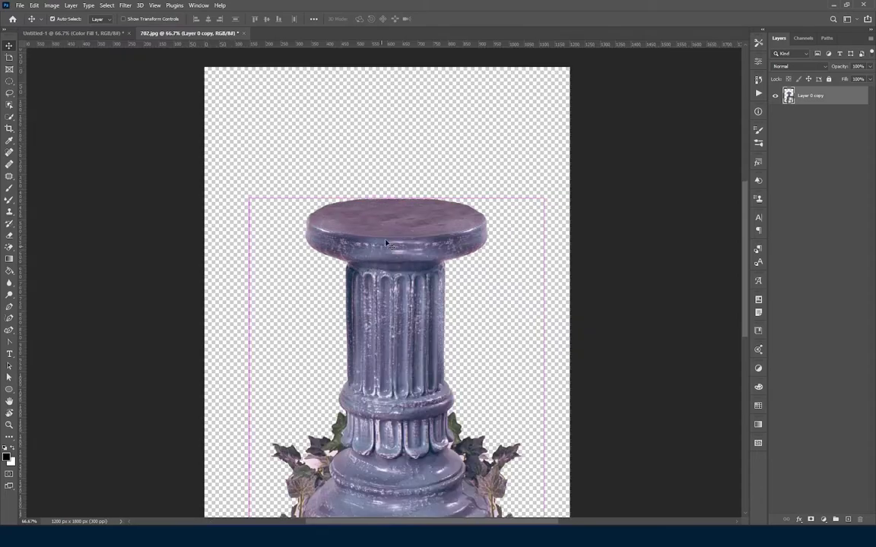
# Step: Copy the finished pedestal and paste it into the Untitled-1 poster
pyautogui.click(34, 6)
pyautogui.click(57, 64)
pyautogui.click(72, 33)
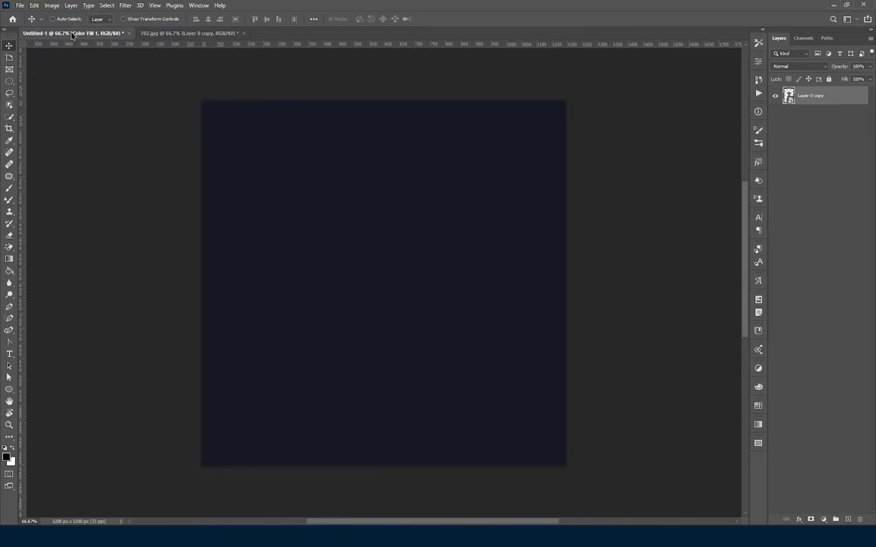
pyautogui.click(35, 5)
pyautogui.click(46, 84)
# Step: Scale the pedestal up slightly and settle it at the canvas's bottom centre
pyautogui.moveTo(404, 148); pyautogui.dragTo(405, 368)
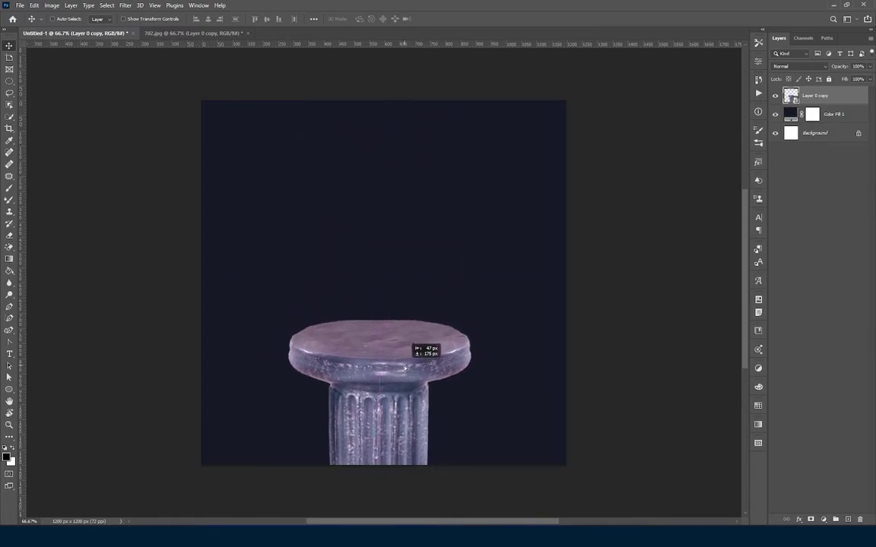
pyautogui.moveTo(405, 369); pyautogui.dragTo(402, 373)
pyautogui.hotkey('ctrl', 't')
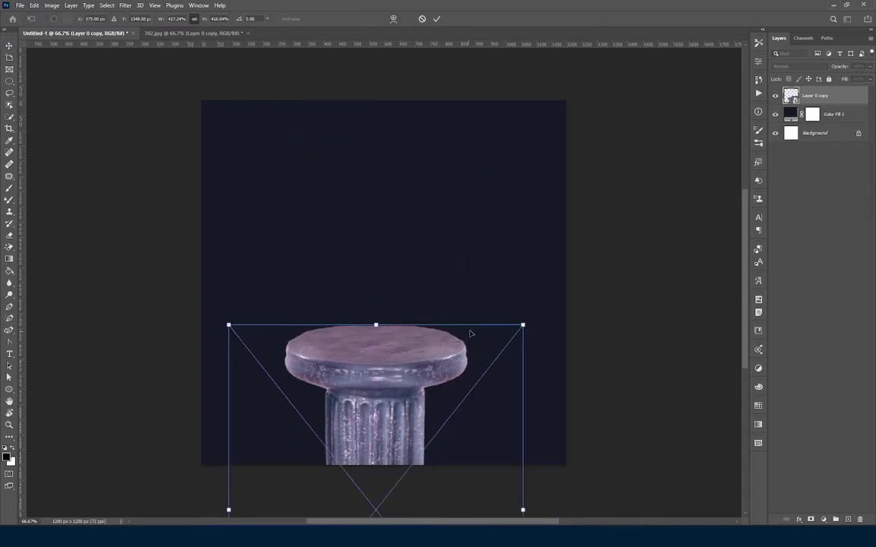
pyautogui.moveTo(522, 326); pyautogui.dragTo(529, 320)
pyautogui.press('Return')
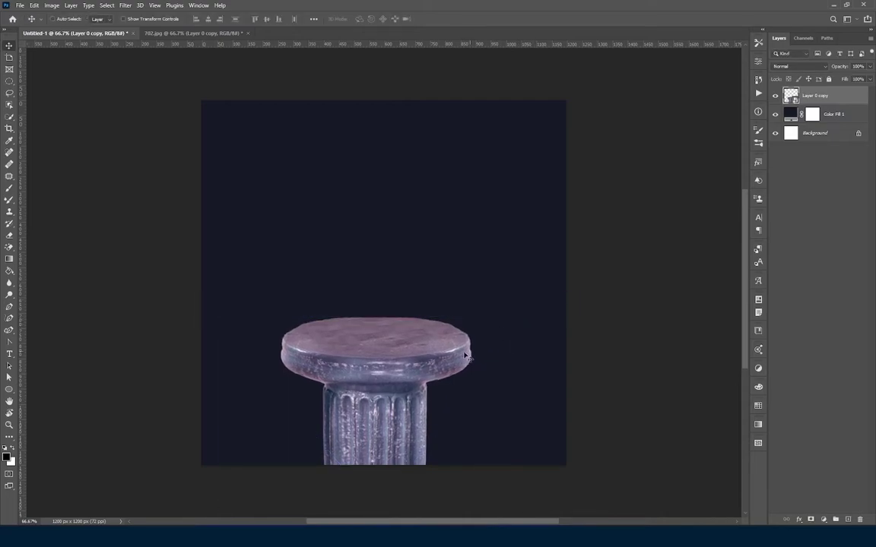
pyautogui.moveTo(465, 354); pyautogui.dragTo(473, 371)
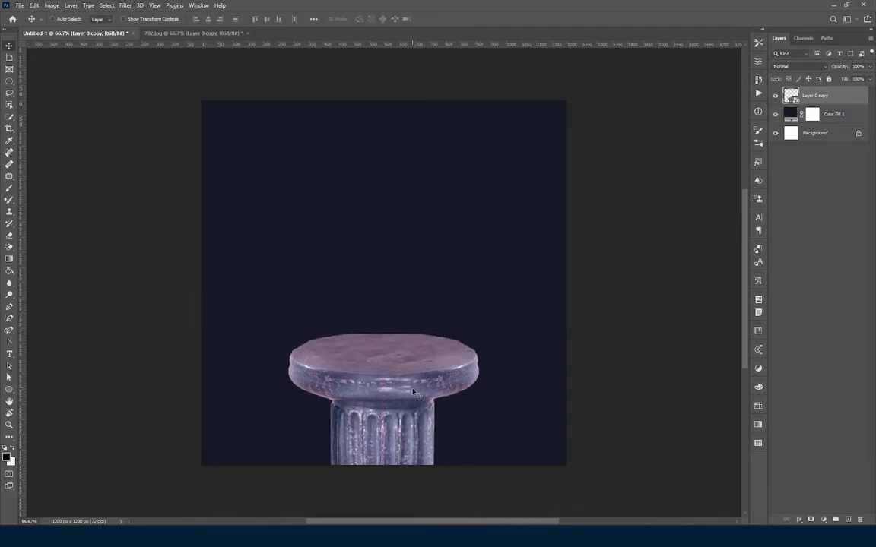
pyautogui.moveTo(415, 392); pyautogui.dragTo(414, 388)
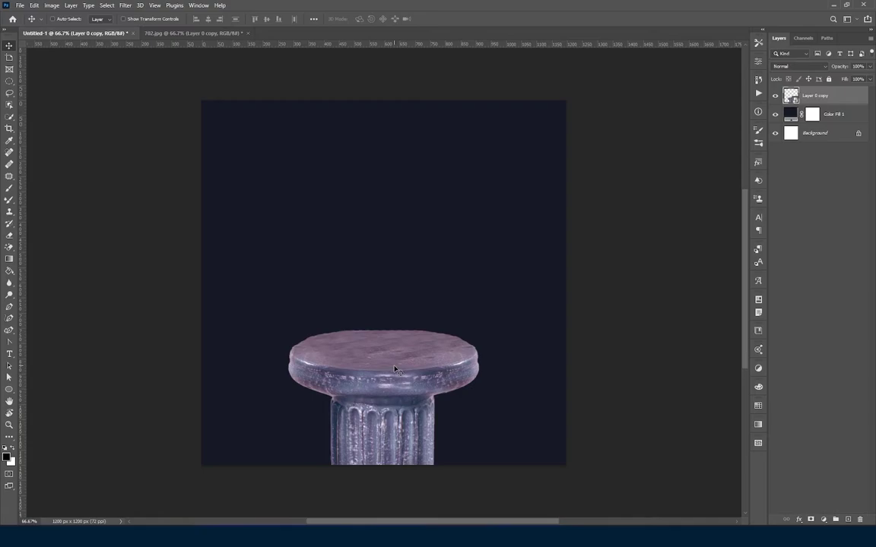
pyautogui.moveTo(341, 338); pyautogui.dragTo(400, 376)
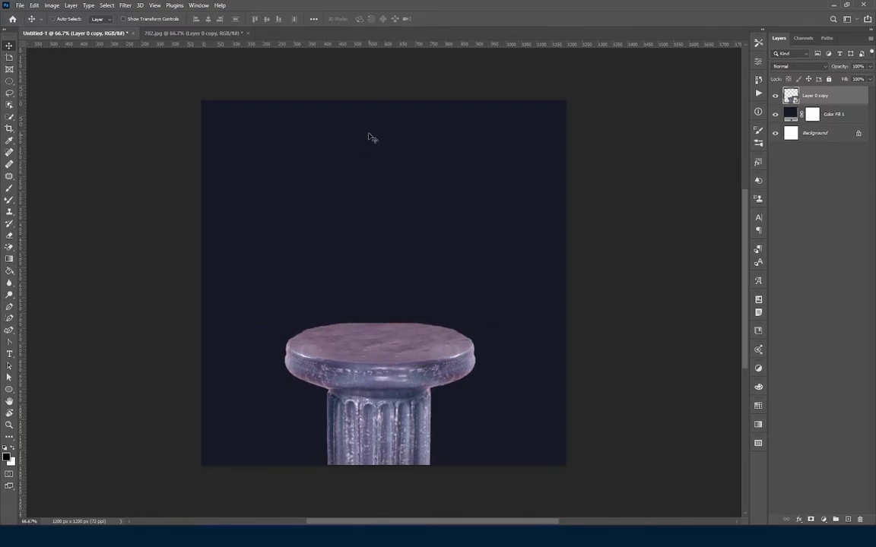
# Step: Open the burger photo and mask out its white background with Select Subject
pyautogui.click(21, 5)
pyautogui.click(23, 23)
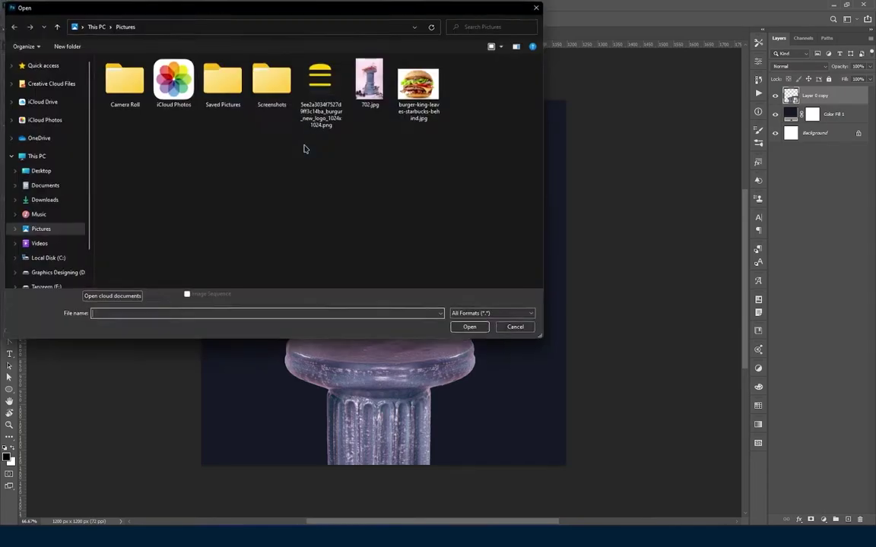
pyautogui.click(418, 95)
pyautogui.doubleClick(420, 99)
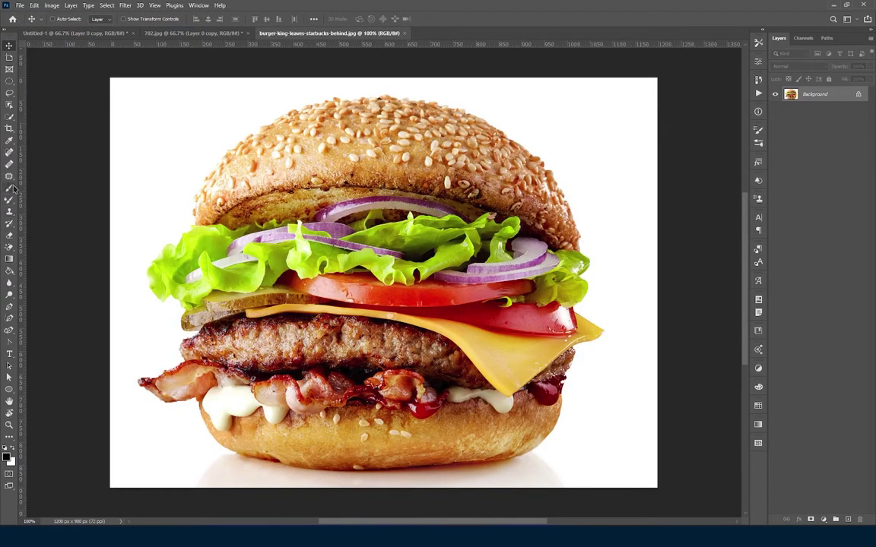
pyautogui.click(9, 119)
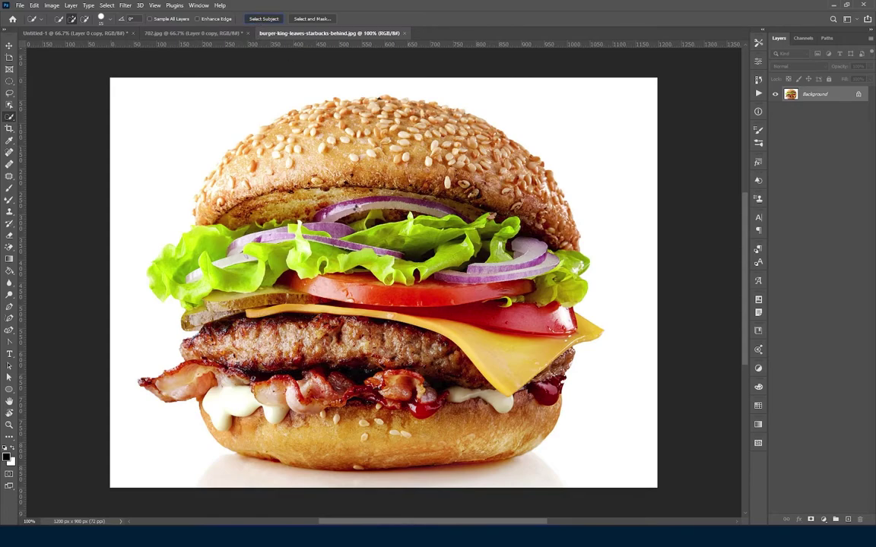
pyautogui.click(264, 18)
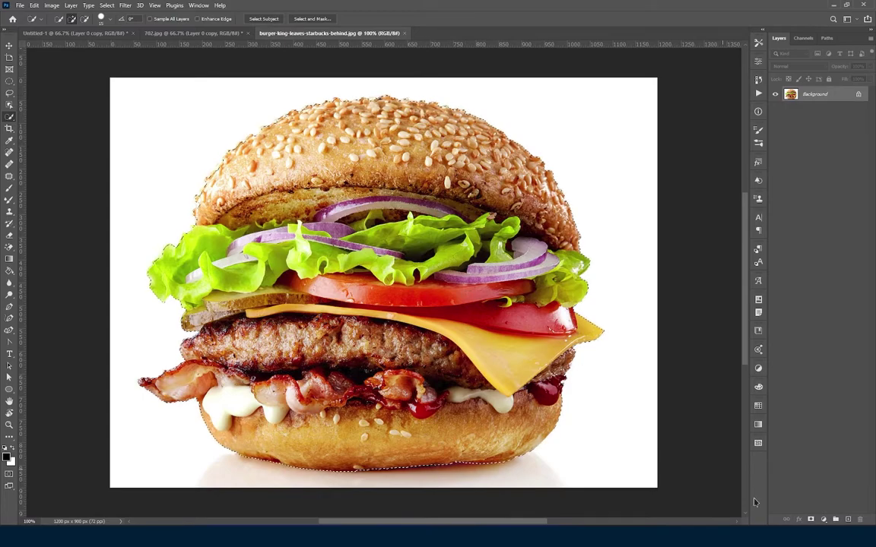
pyautogui.click(823, 519)
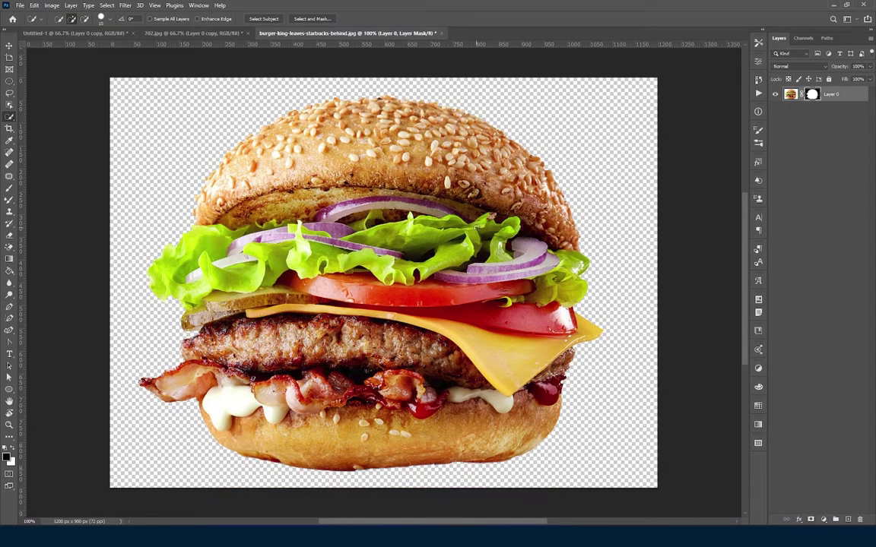
# Step: Copy the cut-out burger into the poster and convert it to a Smart Object
pyautogui.click(34, 5)
pyautogui.click(72, 32)
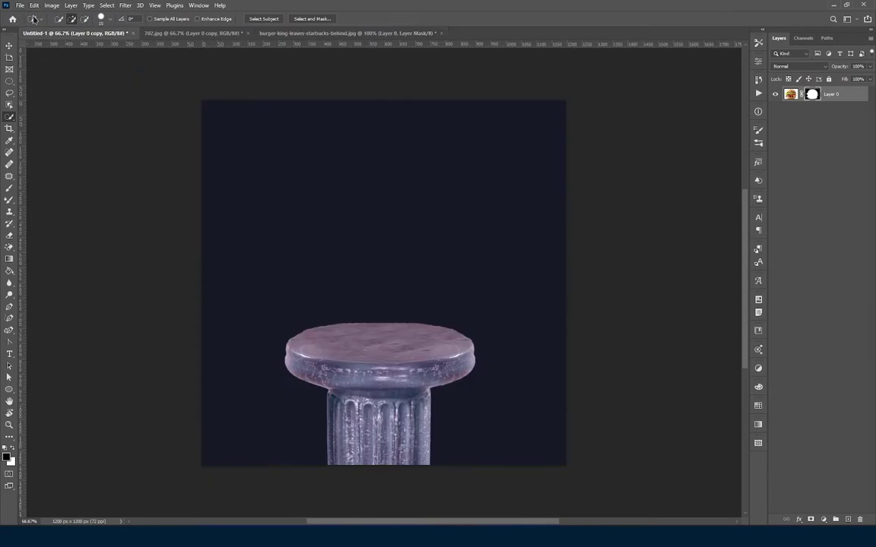
pyautogui.click(34, 5)
pyautogui.click(38, 77)
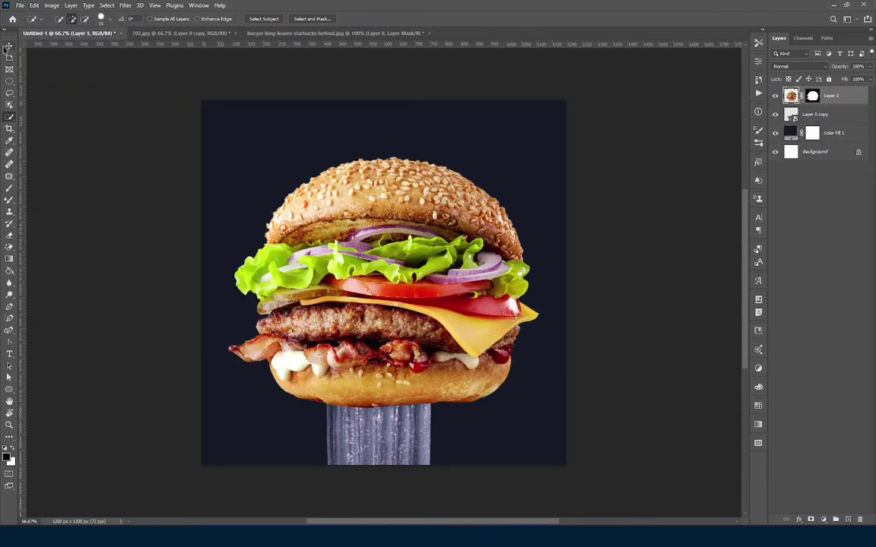
pyautogui.click(7, 47)
pyautogui.rightClick(830, 95)
pyautogui.click(801, 212)
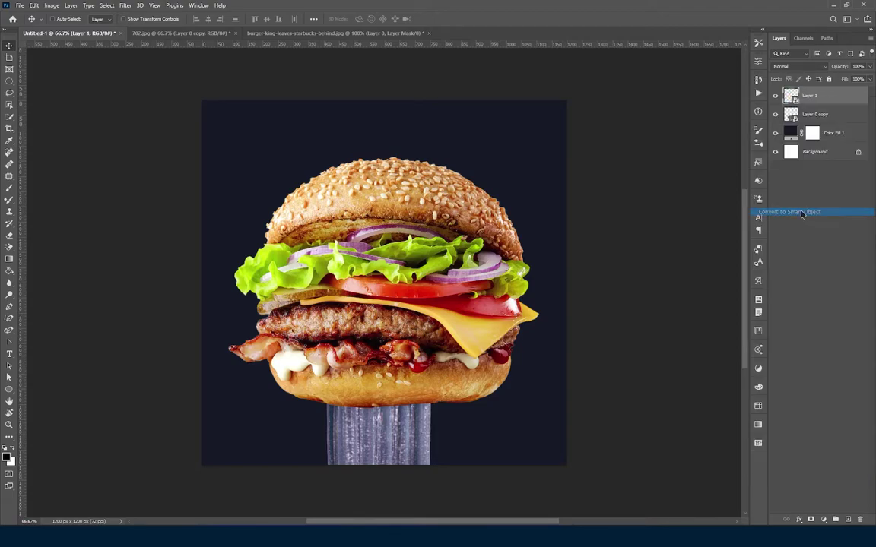
# Step: Scale the burger down above the pedestal, then lower and slightly shrink the pedestal
pyautogui.hotkey('ctrl', 't')
pyautogui.moveTo(539, 157)
pyautogui.mouseDown()
pyautogui.moveTo(482, 220)
pyautogui.moveTo(462, 216)
pyautogui.moveTo(450, 226)
pyautogui.moveTo(465, 220)
pyautogui.mouseUp()
pyautogui.moveTo(410, 259); pyautogui.dragTo(407, 245)
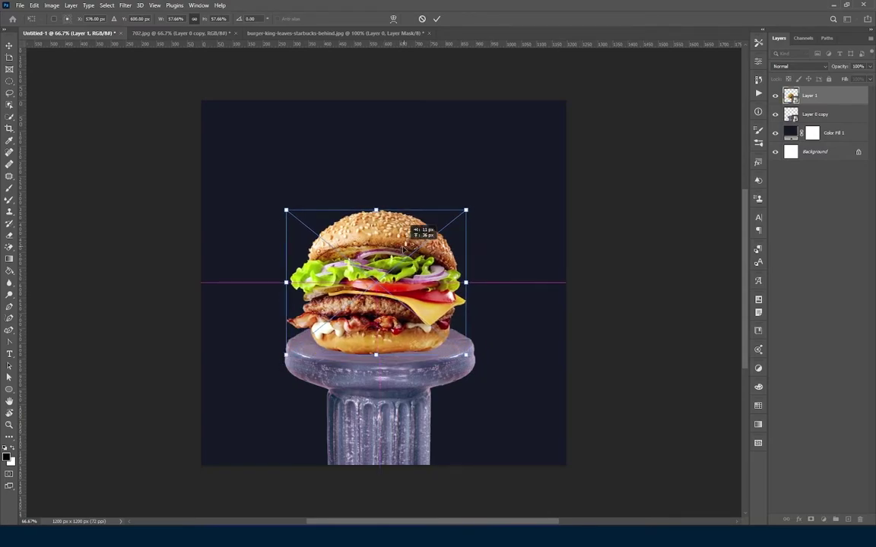
pyautogui.press('Return')
pyautogui.keyDown('ctrl'); pyautogui.click(439, 383); pyautogui.keyUp('ctrl')
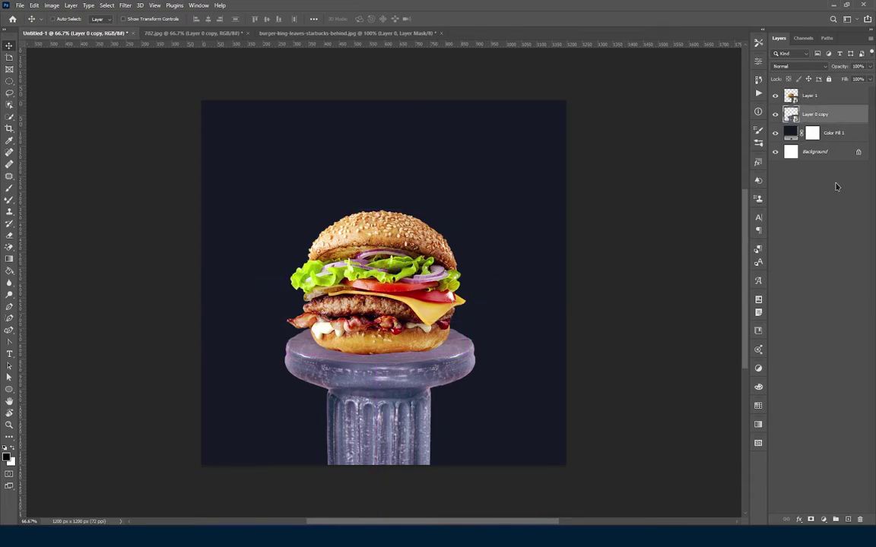
pyautogui.hotkey('ctrl', 't')
pyautogui.moveTo(410, 340); pyautogui.dragTo(411, 353)
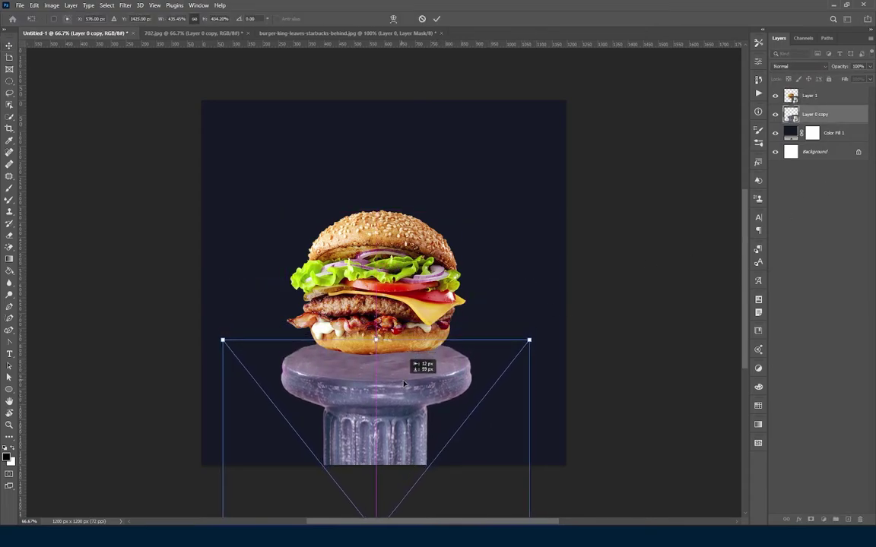
pyautogui.moveTo(528, 340); pyautogui.dragTo(522, 348)
pyautogui.press('Return')
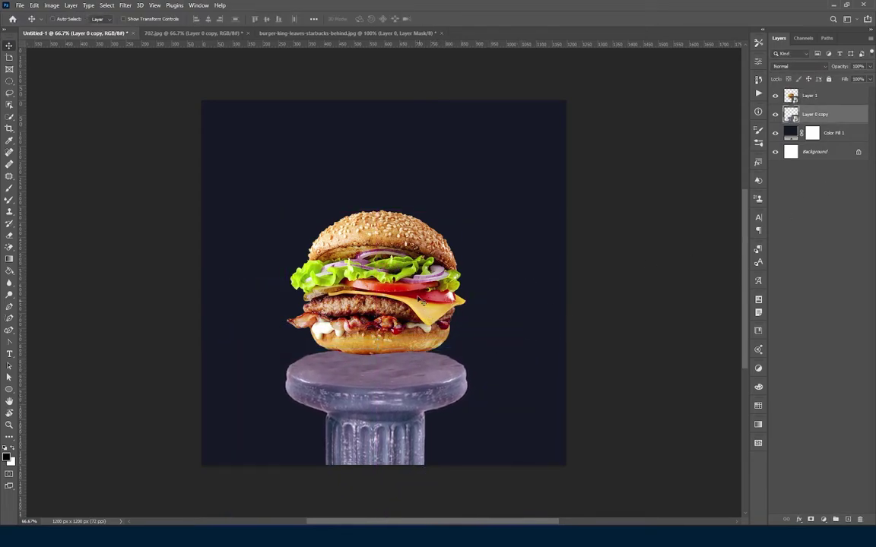
# Step: Lower the burger onto the pedestal top and shift both slightly right together
pyautogui.keyDown('ctrl'); pyautogui.click(361, 225); pyautogui.keyUp('ctrl')
pyautogui.moveTo(399, 247); pyautogui.dragTo(398, 266)
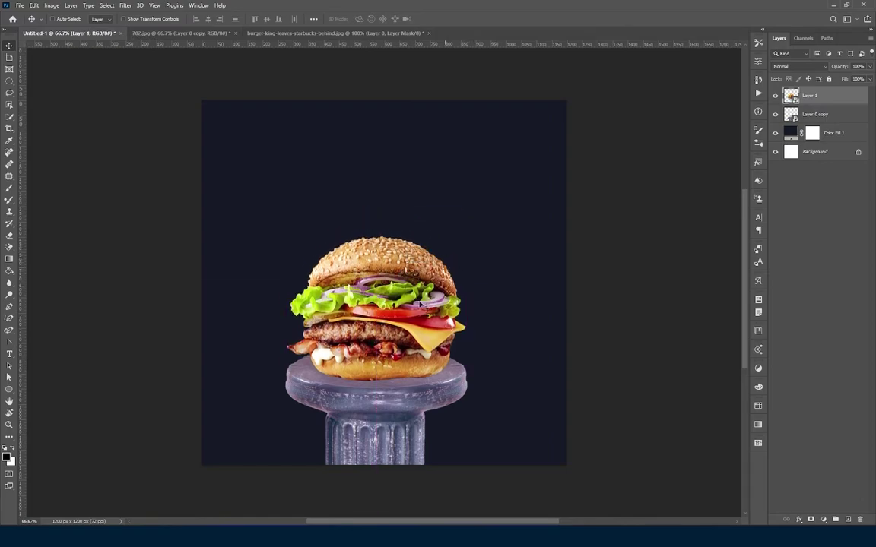
pyautogui.moveTo(402, 306); pyautogui.dragTo(402, 311)
pyautogui.keyDown('ctrl'); pyautogui.keyDown('shift'); pyautogui.click(418, 395); pyautogui.keyUp('shift'); pyautogui.keyUp('ctrl')
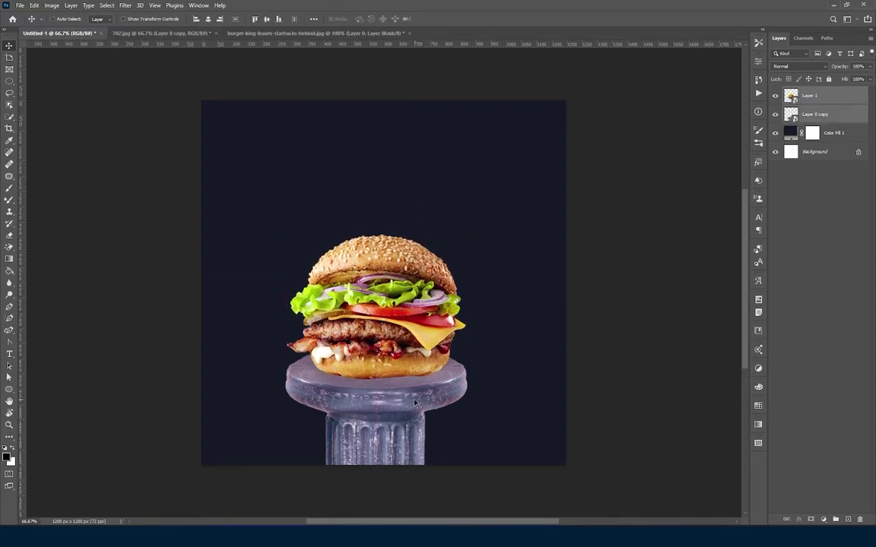
pyautogui.moveTo(418, 395); pyautogui.dragTo(442, 399)
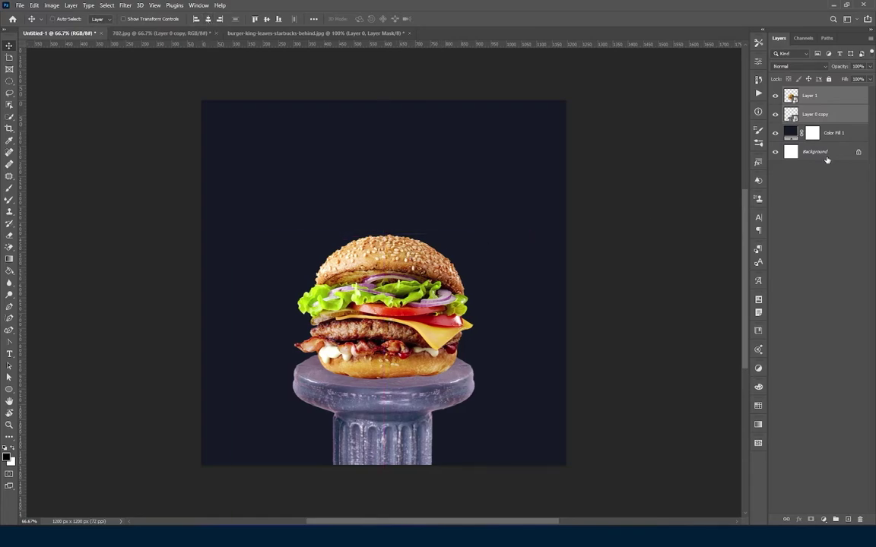
pyautogui.click(827, 132)
pyautogui.keyDown('ctrl'); pyautogui.click(377, 391); pyautogui.keyUp('ctrl')
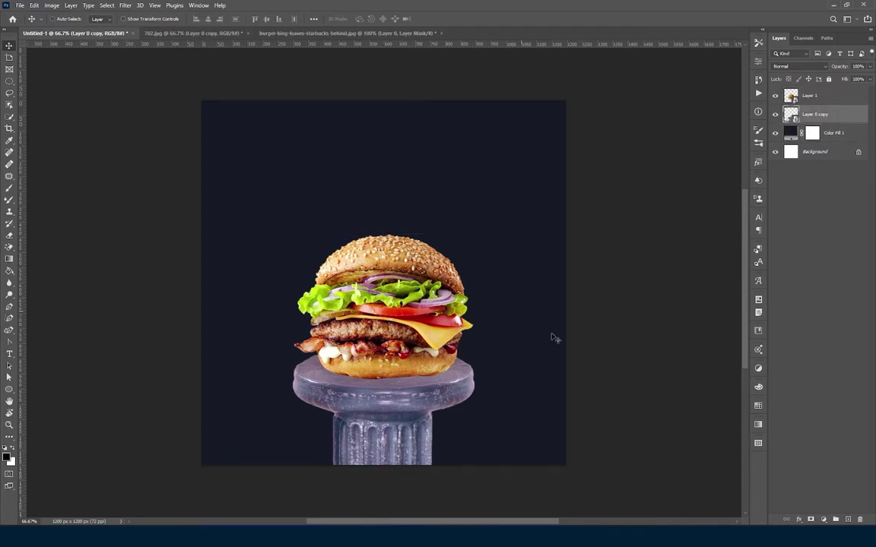
pyautogui.click(810, 98)
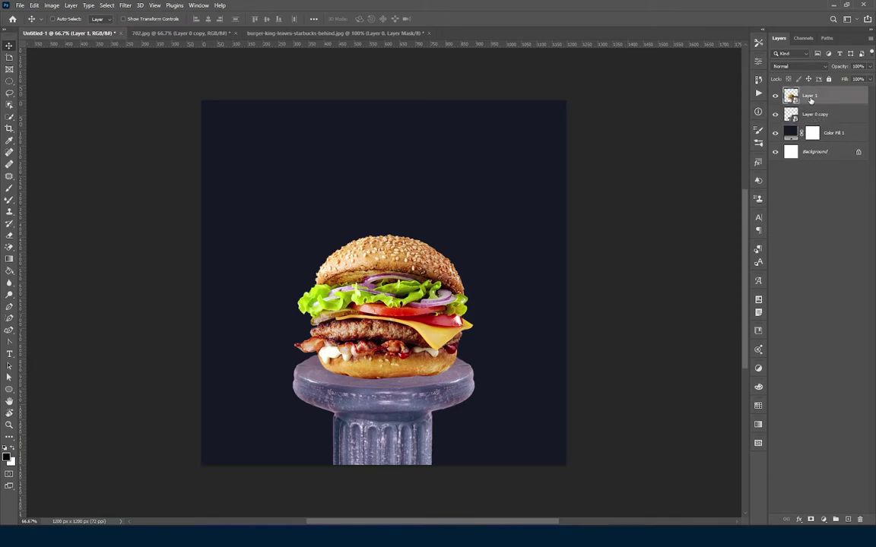
pyautogui.click(830, 134)
# Step: Add a new Layer 2 at the top of the stack and set a white brush
pyautogui.click(846, 519)
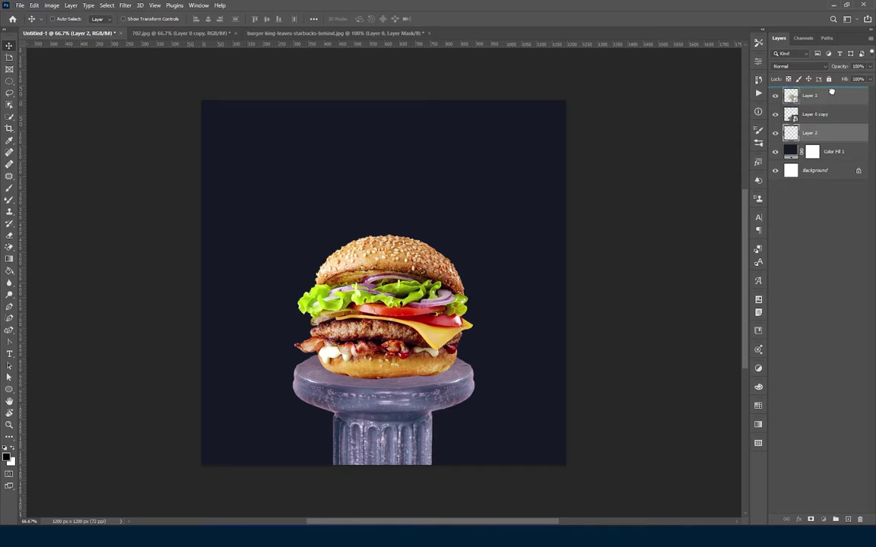
pyautogui.moveTo(827, 121); pyautogui.dragTo(832, 103)
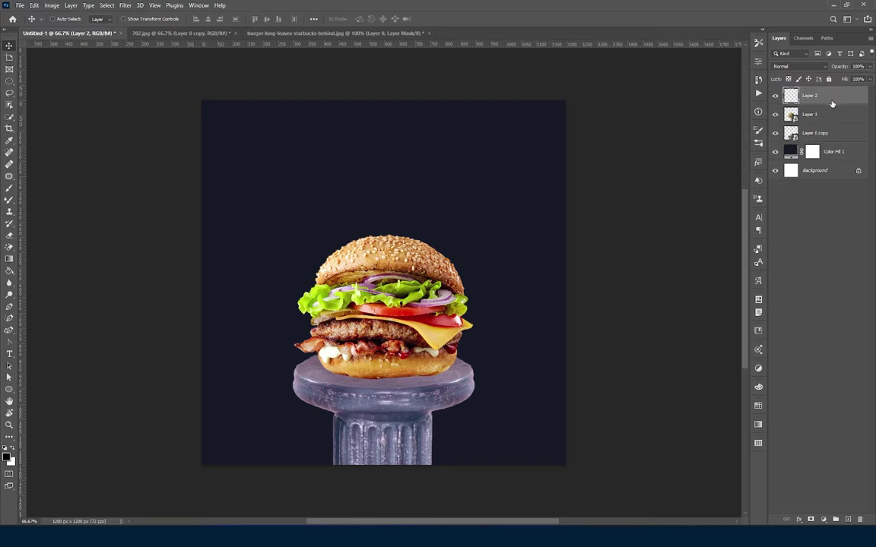
pyautogui.click(9, 192)
pyautogui.rightClick(395, 171)
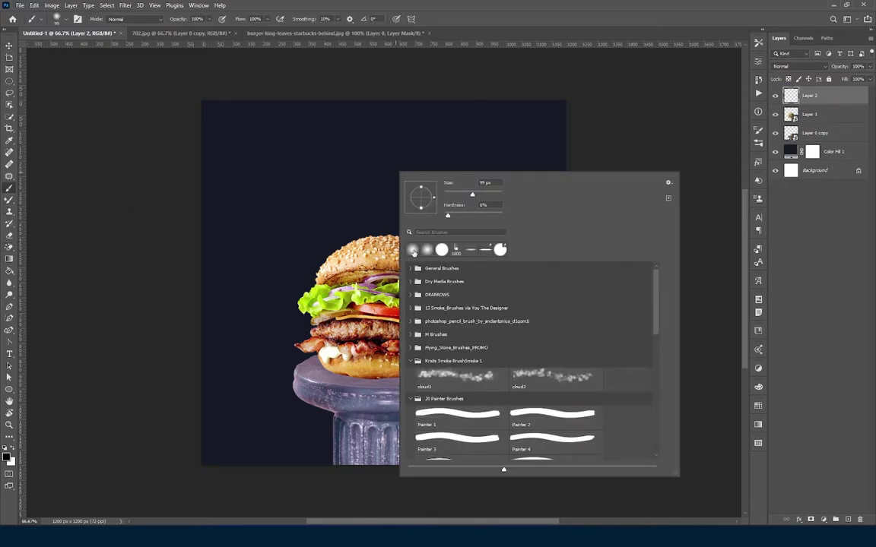
pyautogui.click(7, 453)
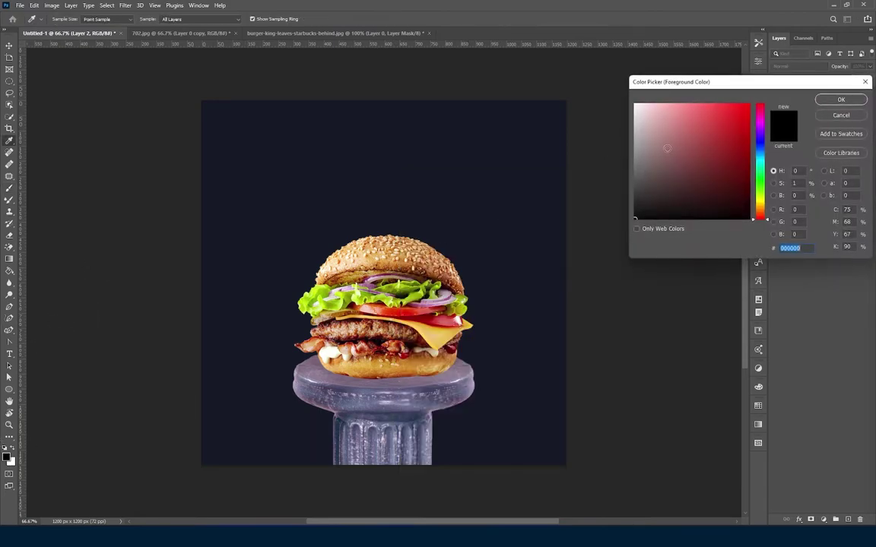
pyautogui.moveTo(705, 106); pyautogui.dragTo(616, 97)
pyautogui.click(840, 100)
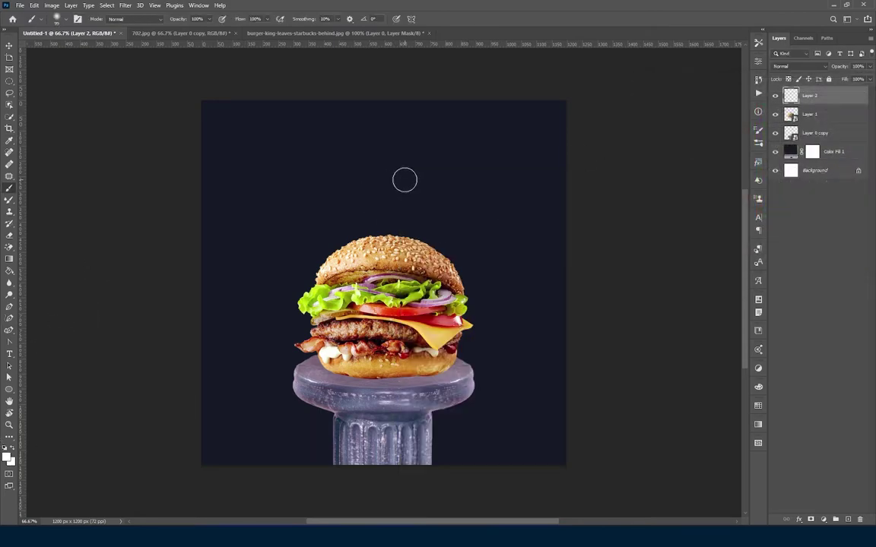
# Step: Enlarge the brush past 187 px and paint a soft white glow at the canvas top
pyautogui.rightClick(379, 171)
pyautogui.moveTo(449, 195); pyautogui.dragTo(465, 196)
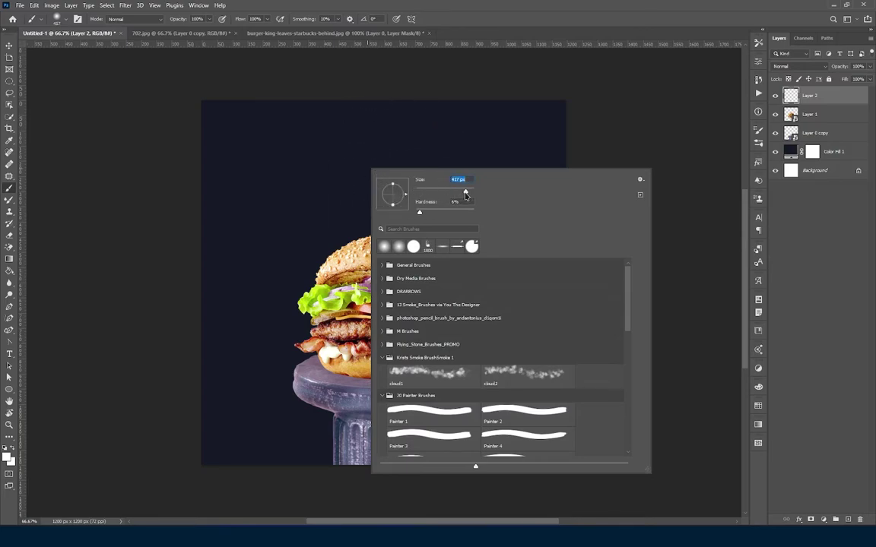
pyautogui.click(352, 157)
pyautogui.press(']')
pyautogui.press(']')
pyautogui.press(']')
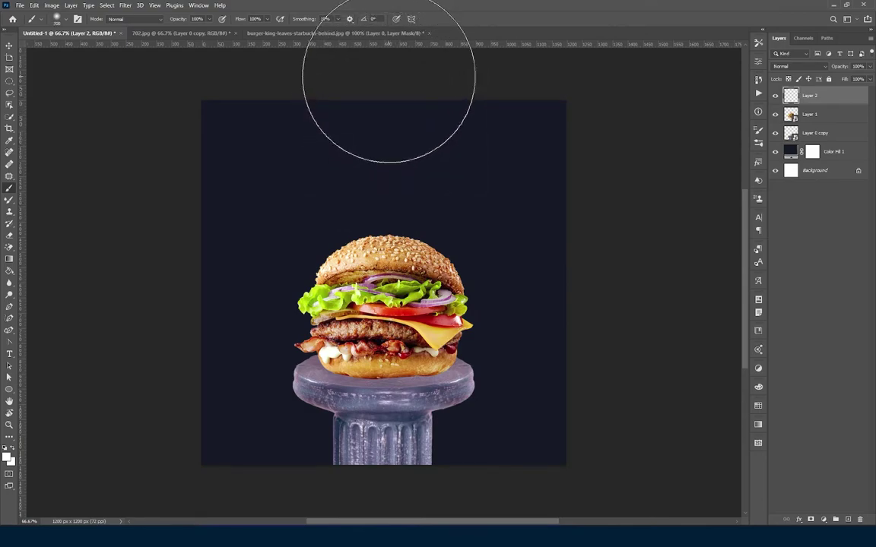
pyautogui.click(376, 95)
pyautogui.hotkey('ctrl', 'z')
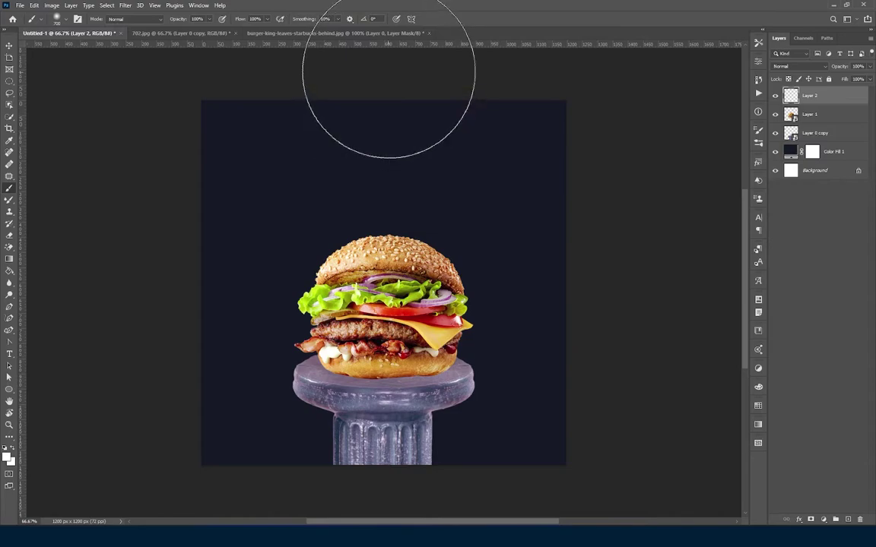
pyautogui.click(389, 91)
# Step: Set Layer 2 to Color Dodge and lower its opacity to about 49%
pyautogui.press('v')
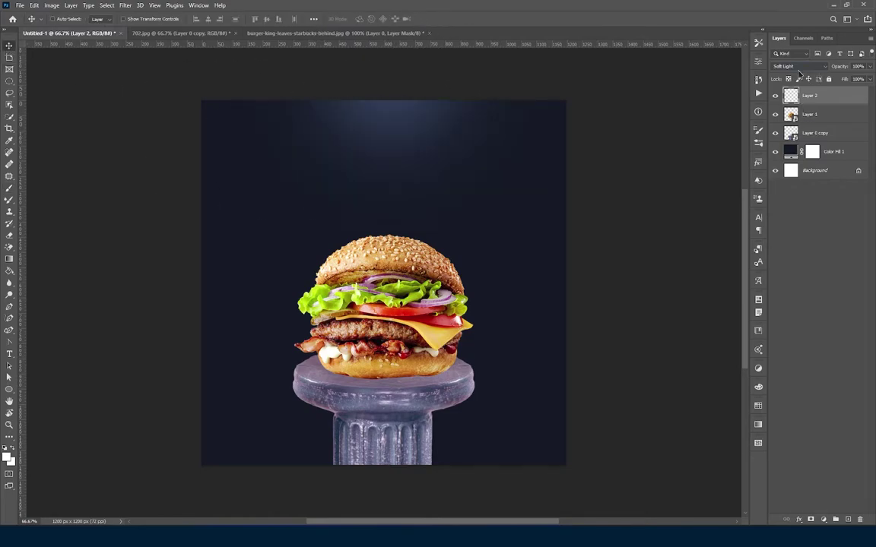
pyautogui.click(798, 66)
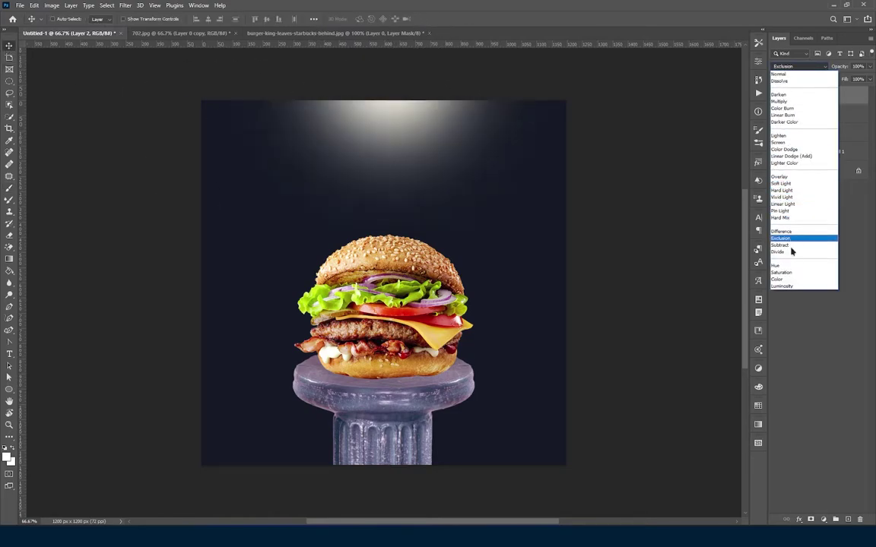
pyautogui.click(787, 152)
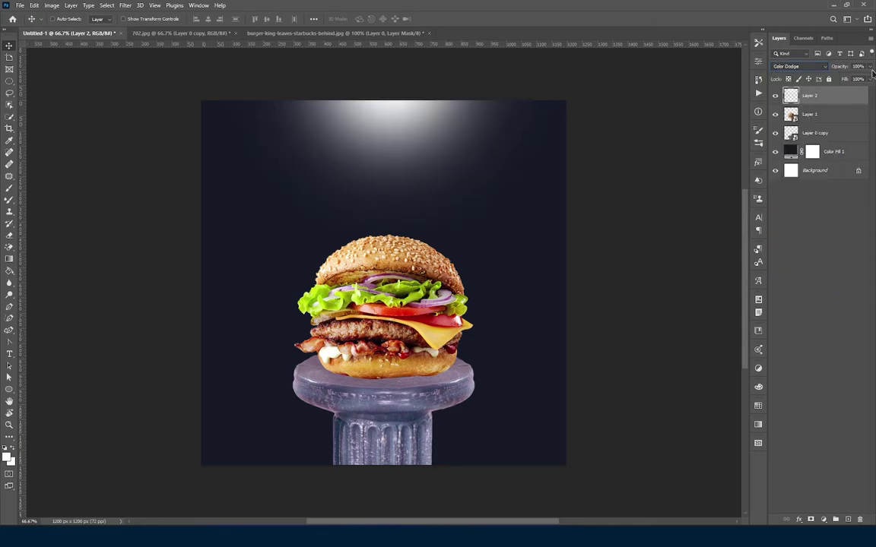
pyautogui.moveTo(864, 79)
pyautogui.mouseDown()
pyautogui.moveTo(843, 84)
pyautogui.moveTo(849, 80)
pyautogui.mouseUp()
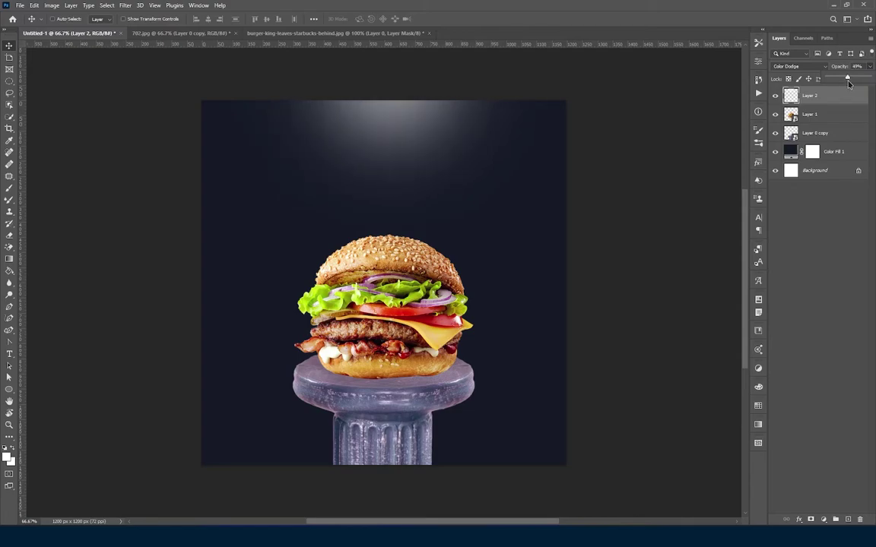
pyautogui.click(506, 282)
pyautogui.click(815, 135)
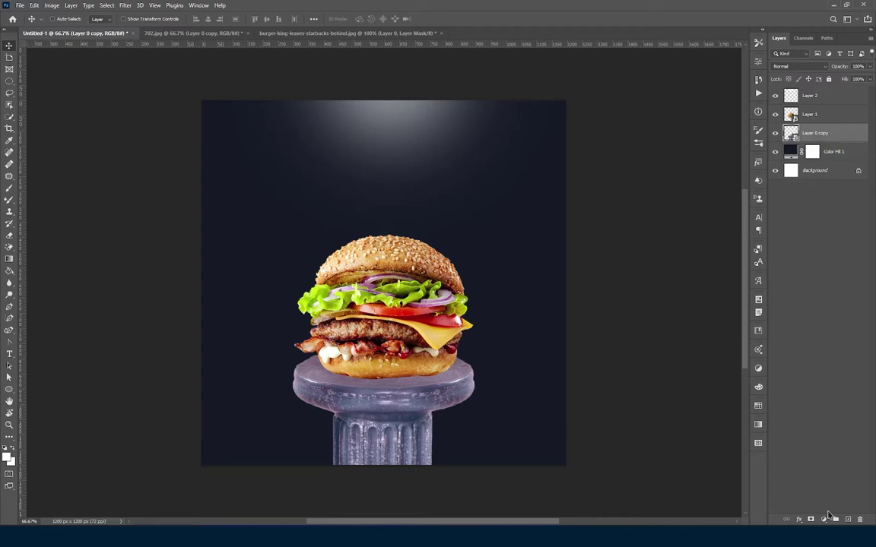
# Step: Add an Exposure adjustment above the pedestal, lowered to darken the column
pyautogui.click(824, 518)
pyautogui.click(748, 373)
pyautogui.moveTo(694, 111)
pyautogui.mouseDown()
pyautogui.moveTo(682, 110)
pyautogui.moveTo(696, 130)
pyautogui.moveTo(734, 112)
pyautogui.mouseUp()
# Step: Add a second, clipped Exposure adjustment that brightens, and invert its mask
pyautogui.click(824, 518)
pyautogui.click(821, 415)
pyautogui.hotkey('ctrl', 'alt', 'g')
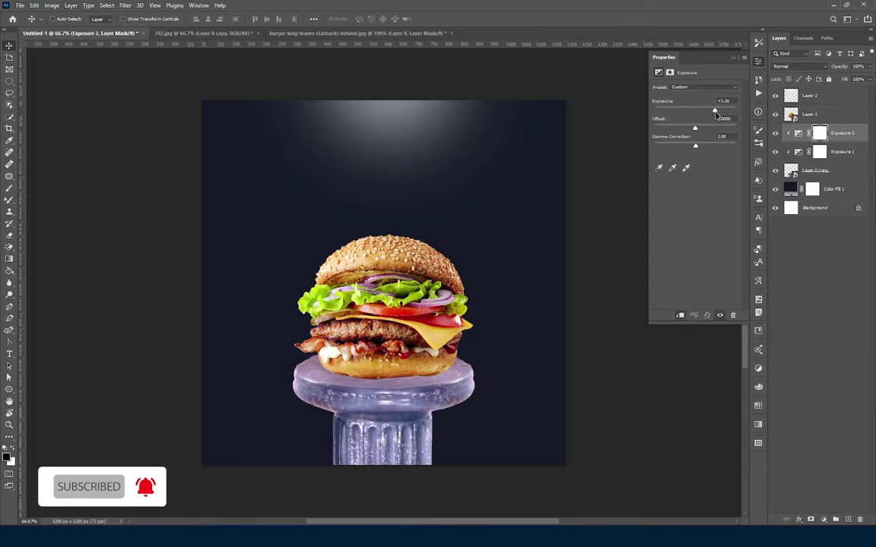
pyautogui.click(819, 133)
pyautogui.click(714, 196)
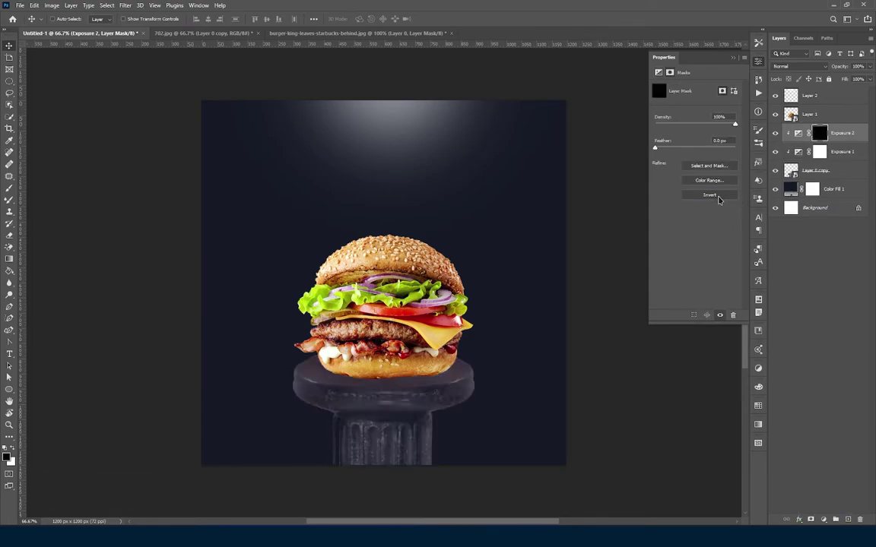
# Step: Paint white on Exposure 2's mask along the pedestal's rim edges
pyautogui.click(9, 188)
pyautogui.press('[')
pyautogui.press('[')
pyautogui.press('[')
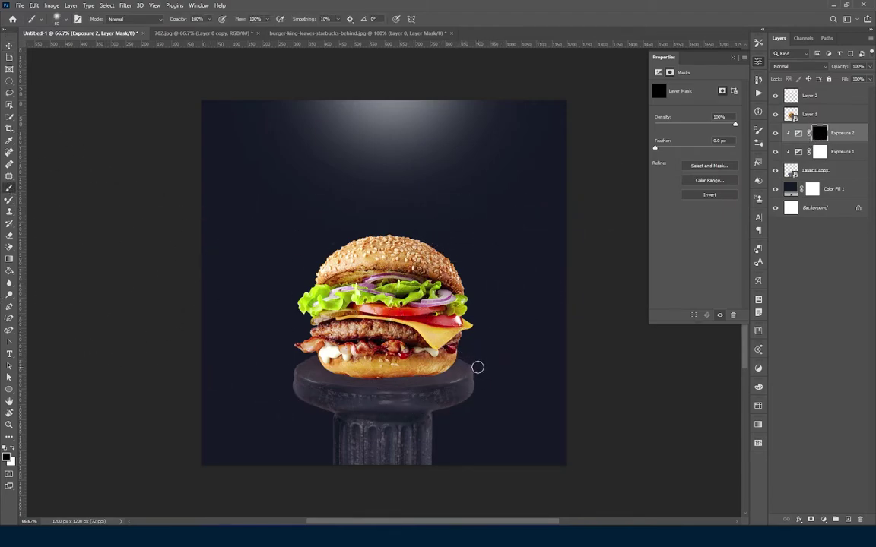
pyautogui.press('x')
pyautogui.moveTo(474, 370); pyautogui.dragTo(481, 396)
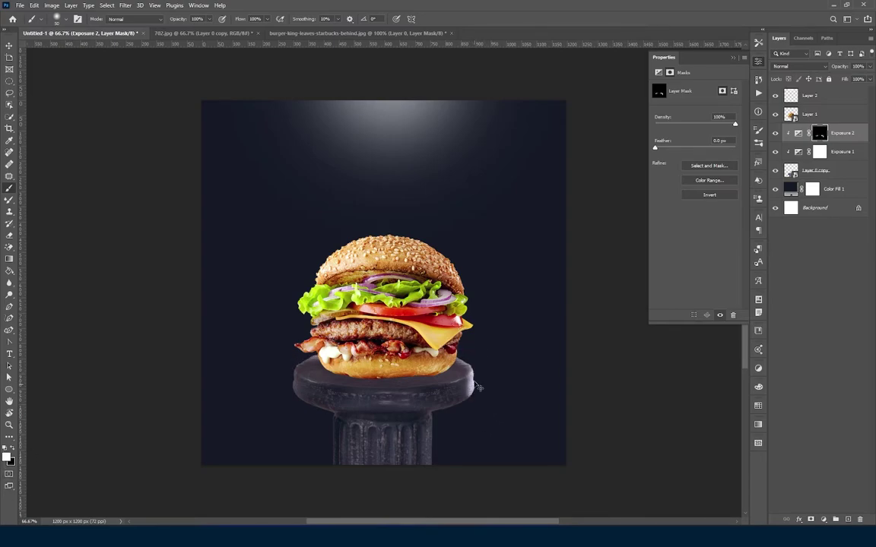
pyautogui.moveTo(298, 369); pyautogui.dragTo(296, 361)
pyautogui.press('ctrl')
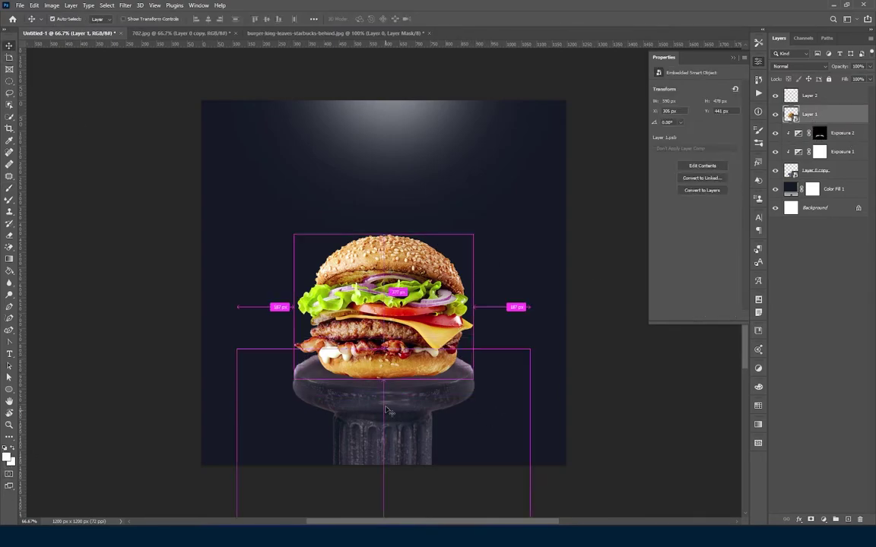
pyautogui.press('v')
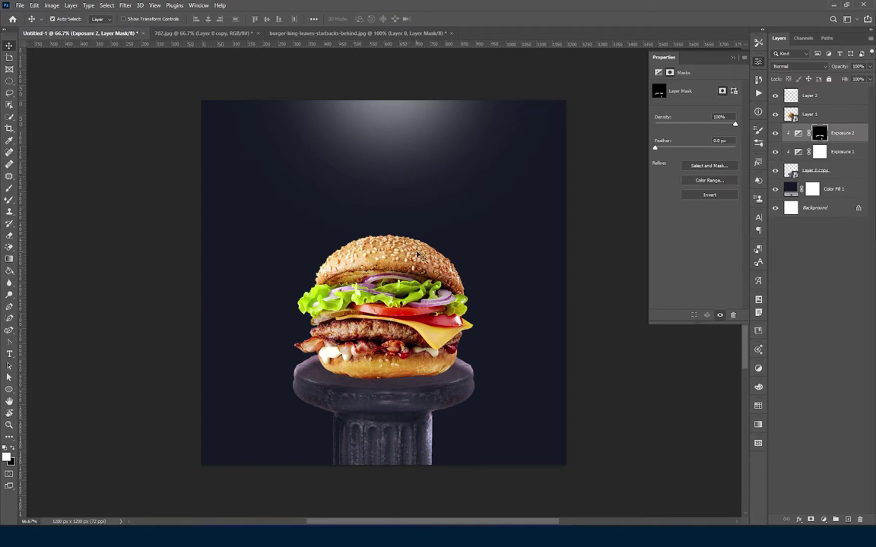
pyautogui.click(851, 113)
# Step: Add a clipped Exposure 3 adjustment to Layer 1 at -0.53 to darken the burger
pyautogui.click(824, 519)
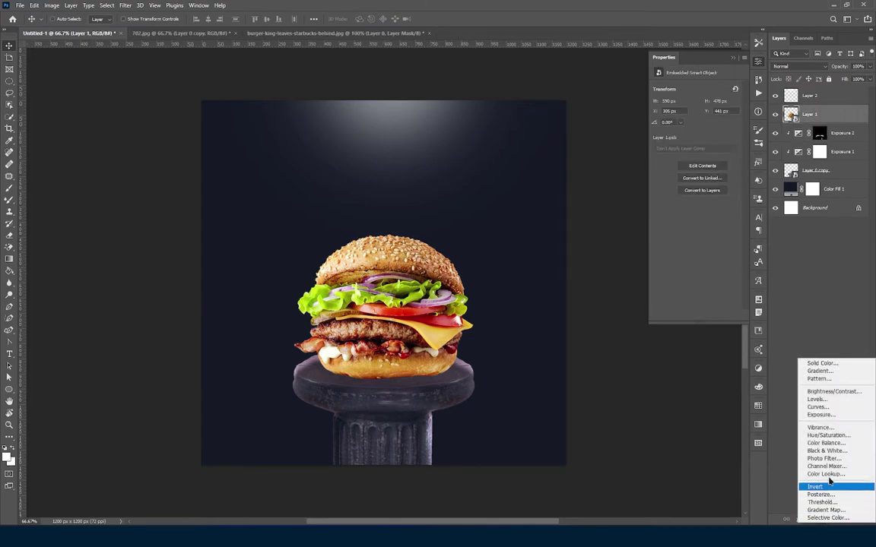
pyautogui.click(829, 415)
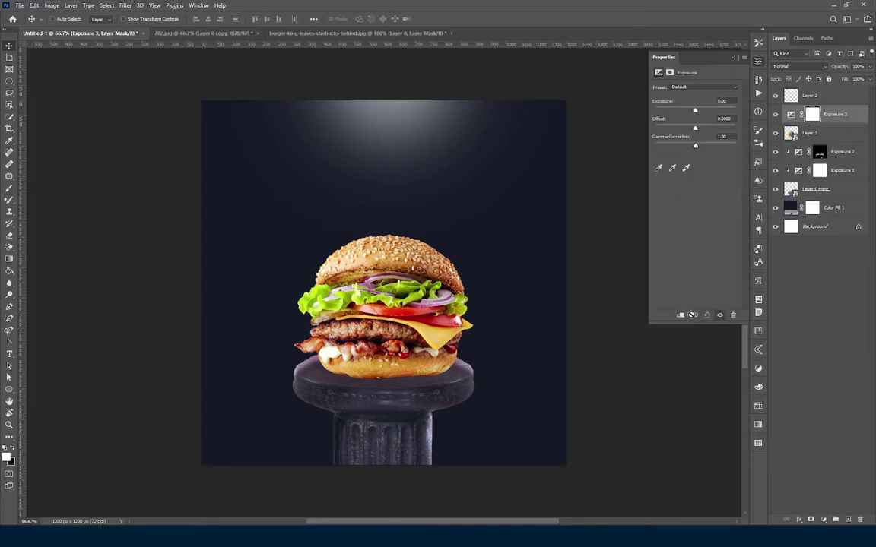
pyautogui.click(680, 316)
pyautogui.moveTo(695, 112); pyautogui.dragTo(693, 112)
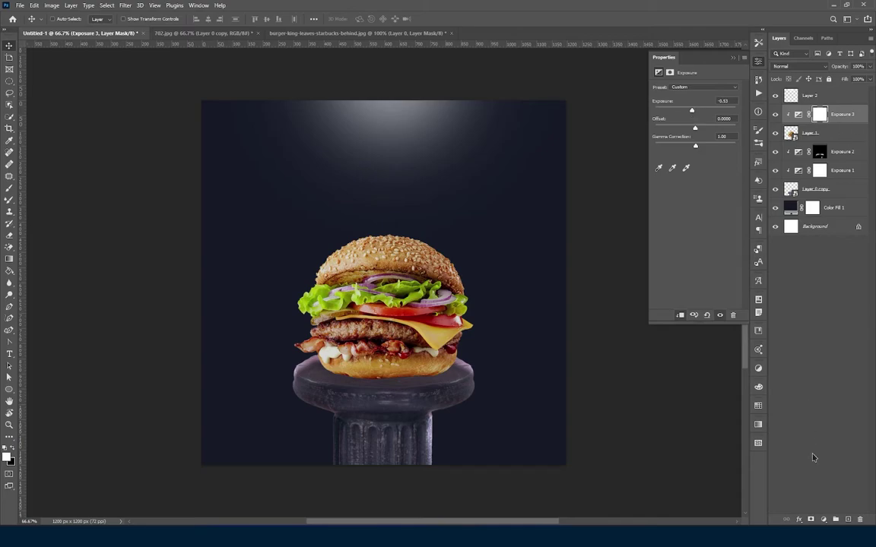
# Step: Add a clipped Exposure 4 adjustment at +1.74 to brighten the burger strongly
pyautogui.click(824, 519)
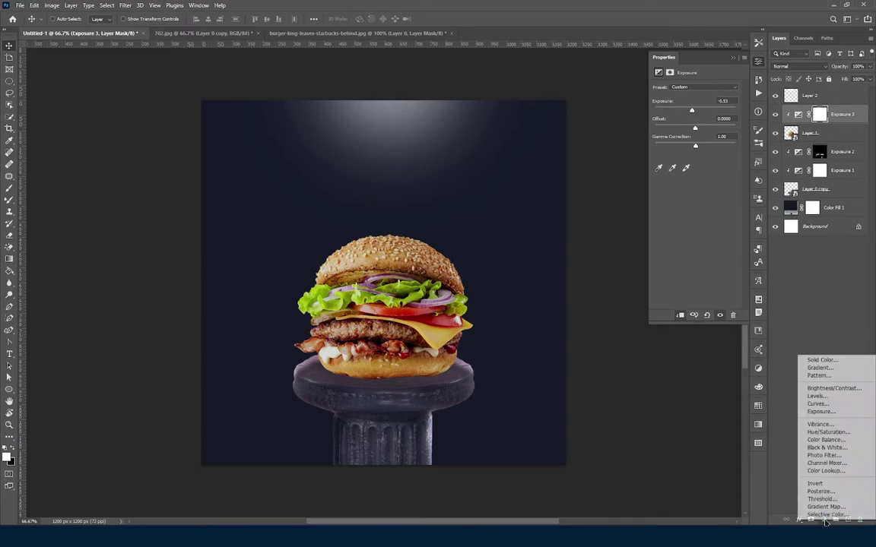
pyautogui.click(832, 412)
pyautogui.click(680, 314)
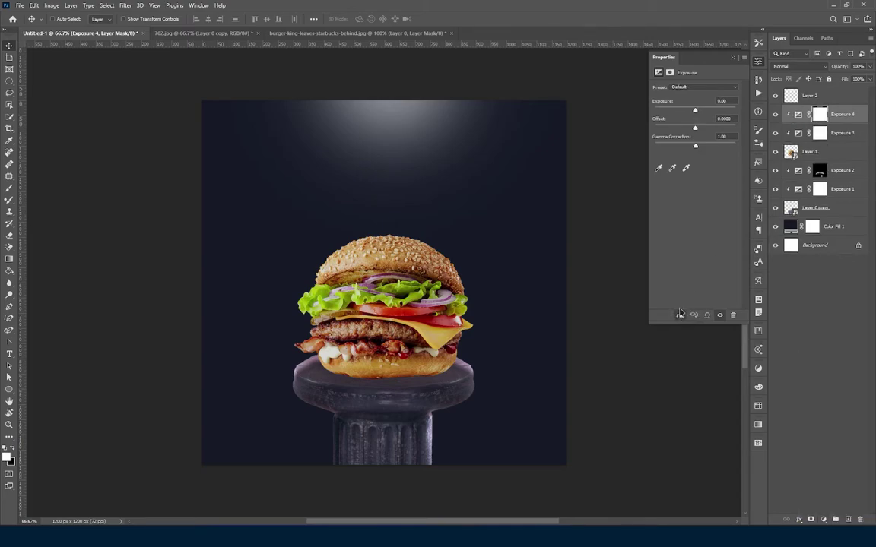
pyautogui.moveTo(698, 113); pyautogui.dragTo(706, 114)
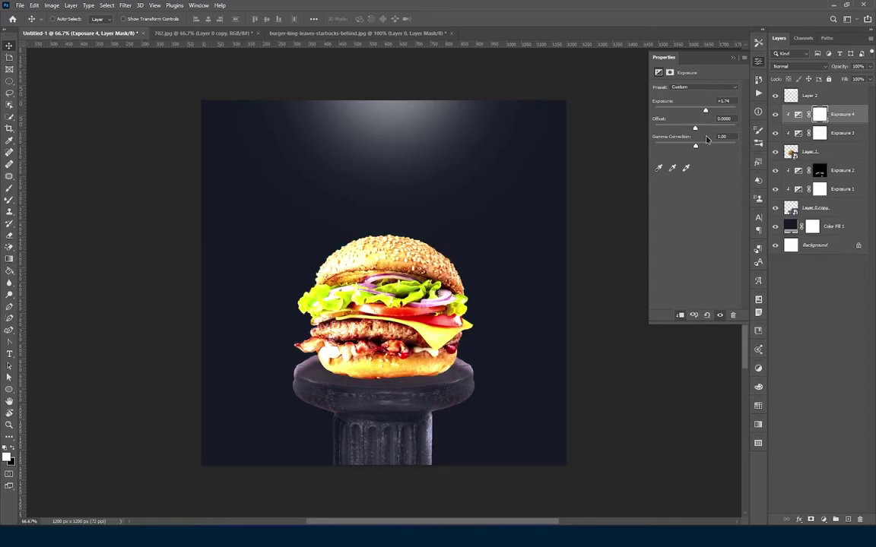
# Step: Invert Exposure 4's mask and paint white along the bun top, with brush opacity at 42%
pyautogui.click(820, 114)
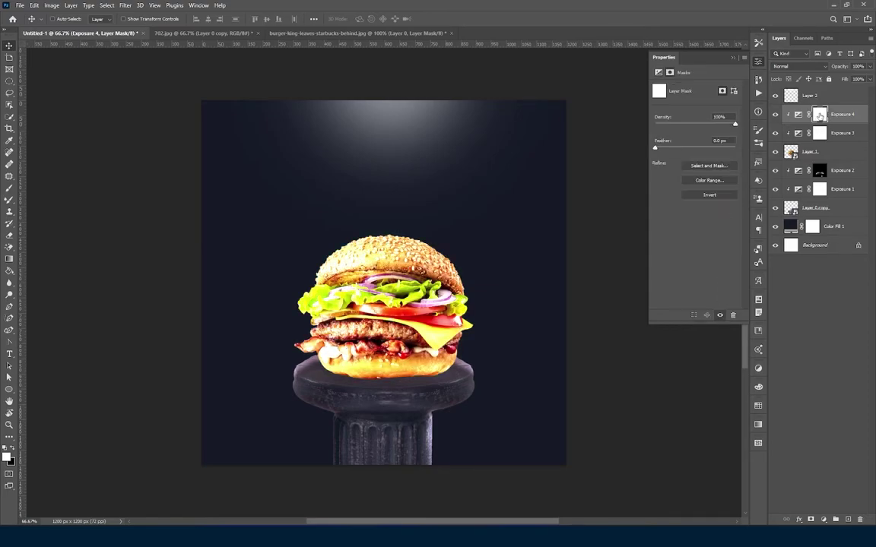
pyautogui.click(709, 196)
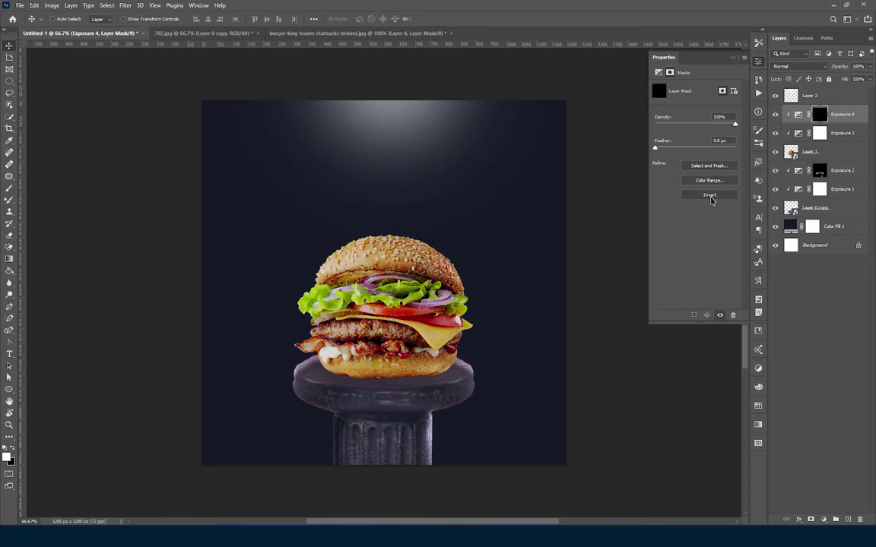
pyautogui.click(9, 188)
pyautogui.moveTo(319, 253); pyautogui.dragTo(432, 234)
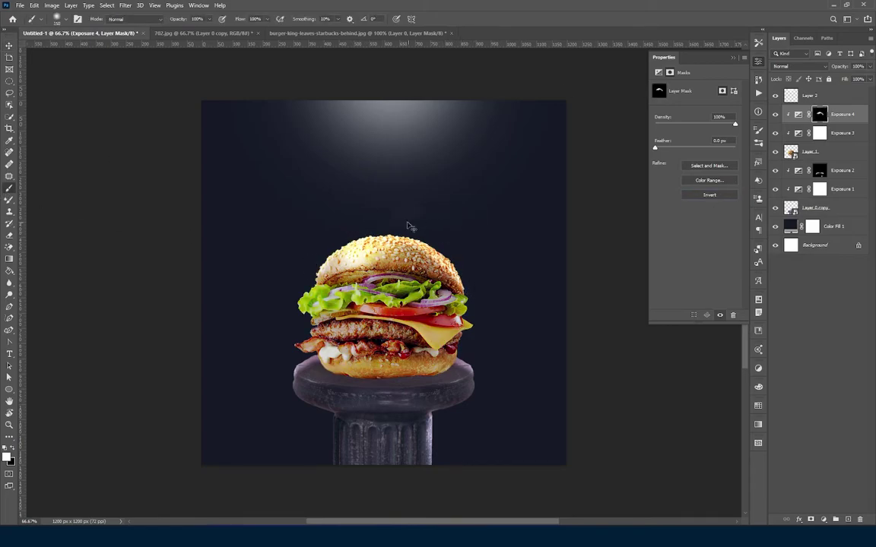
pyautogui.moveTo(187, 19); pyautogui.dragTo(148, 19)
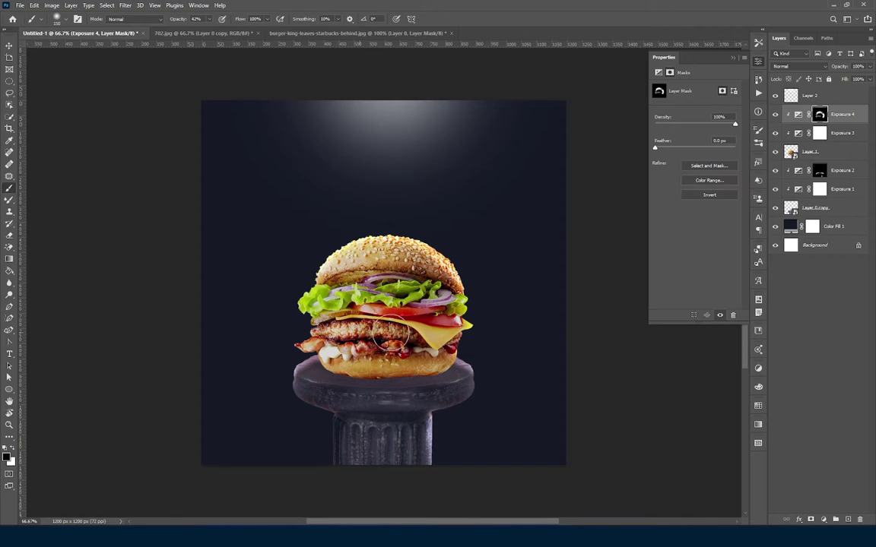
pyautogui.press('v')
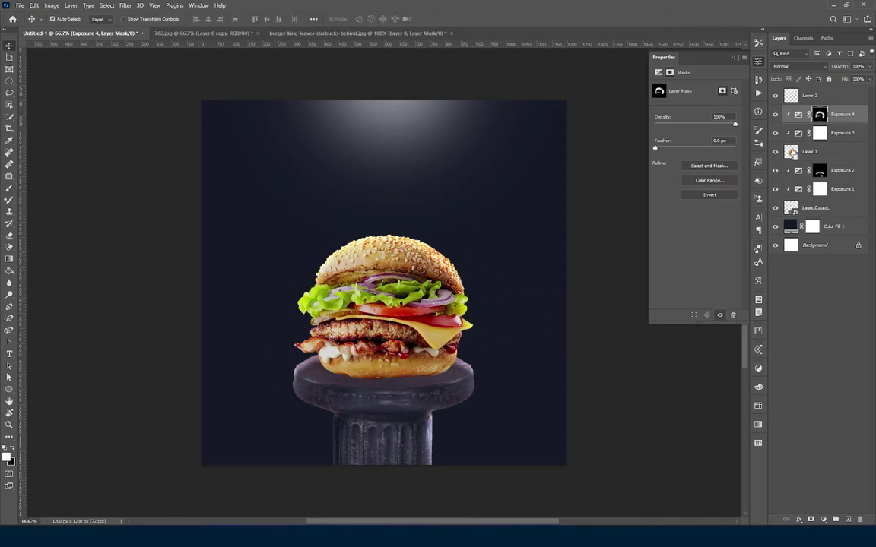
pyautogui.click(798, 156)
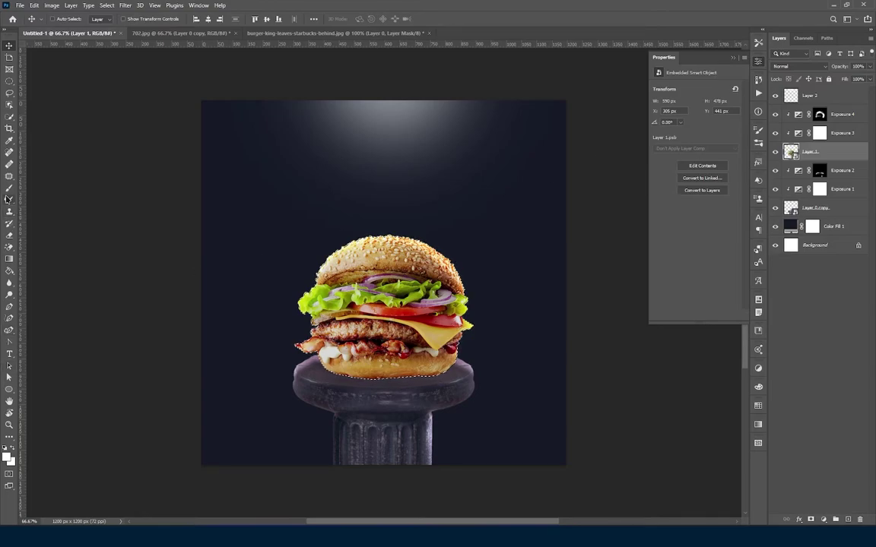
# Step: Pick a near-black foreground, add a new Layer 3, and set brush opacity to 100%
pyautogui.press('b')
pyautogui.click(8, 456)
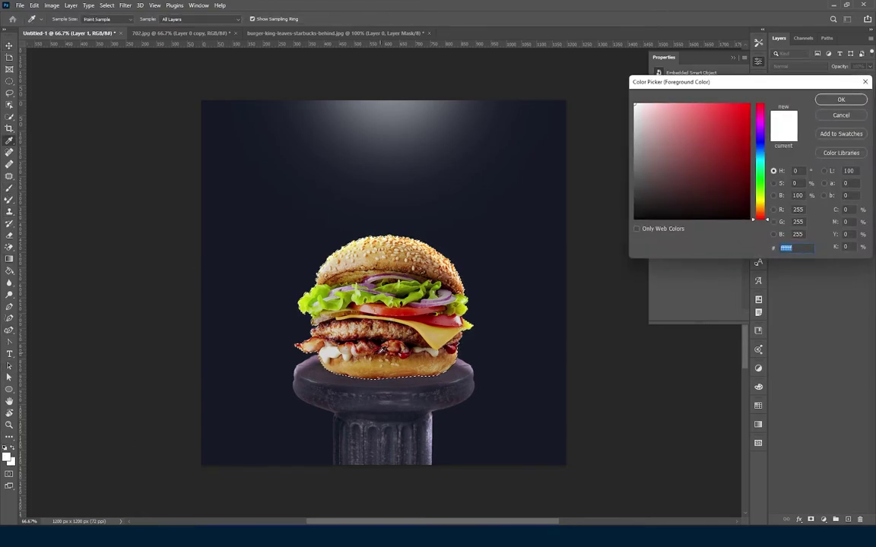
pyautogui.moveTo(704, 106)
pyautogui.mouseDown()
pyautogui.moveTo(699, 182)
pyautogui.moveTo(641, 215)
pyautogui.mouseUp()
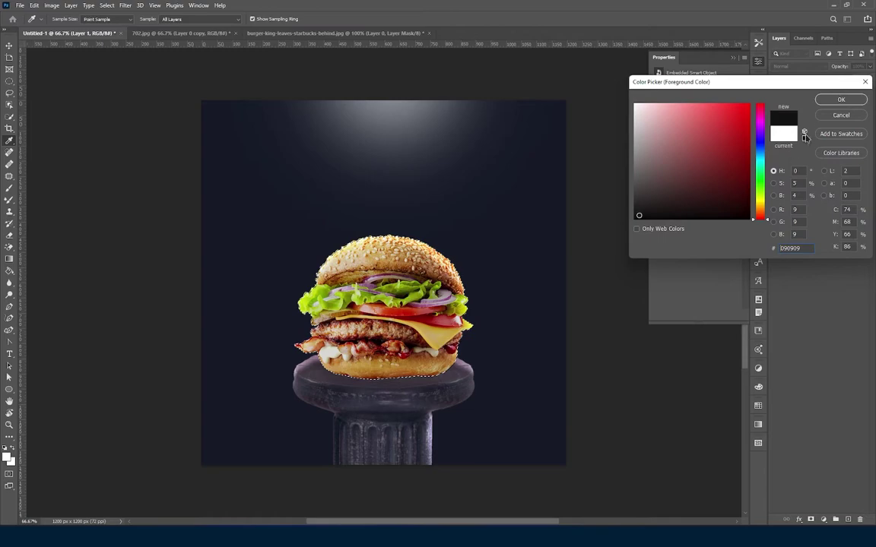
pyautogui.click(840, 99)
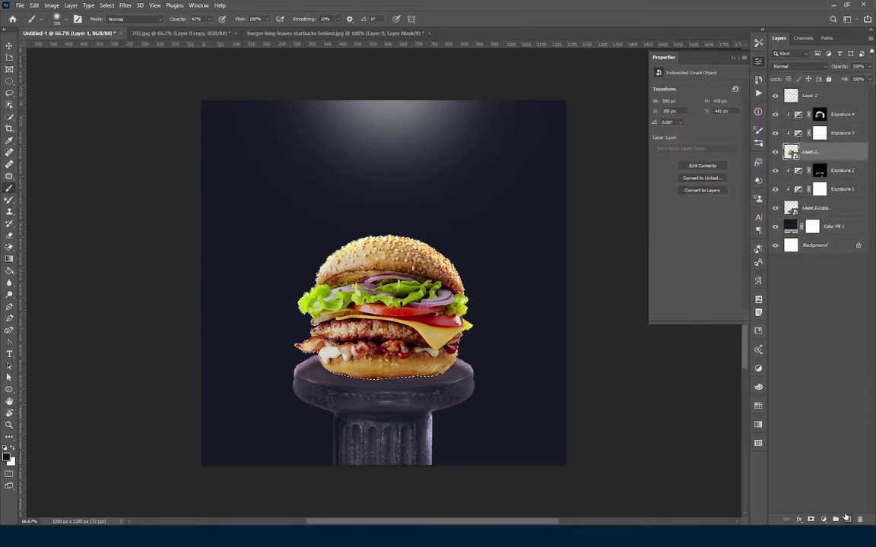
pyautogui.click(846, 519)
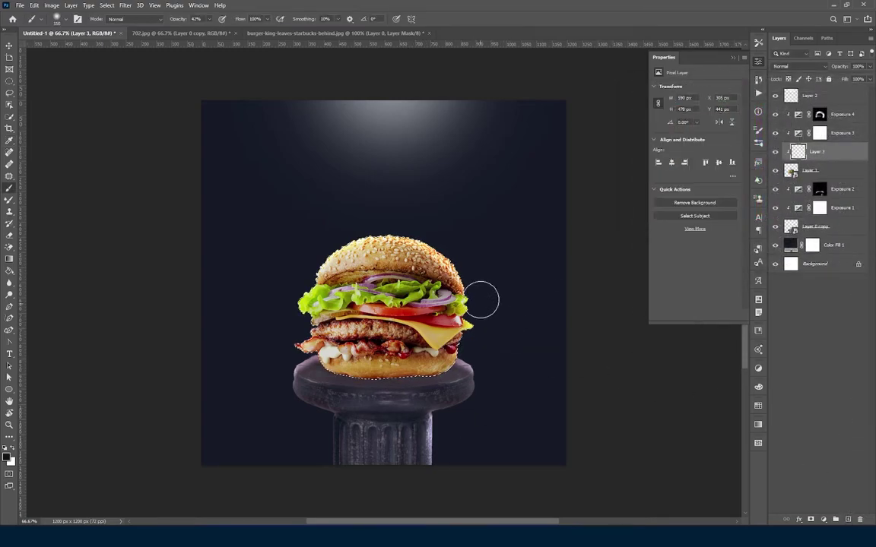
pyautogui.click(209, 19)
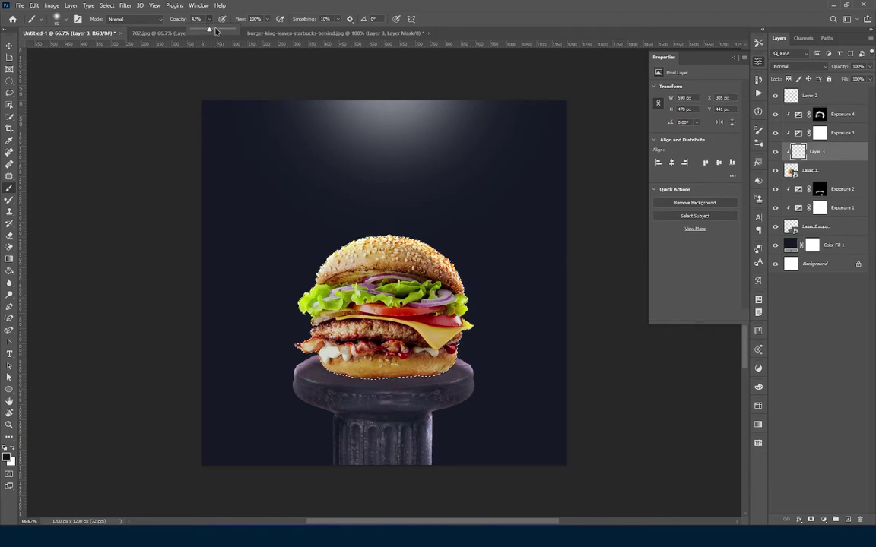
pyautogui.click(333, 380)
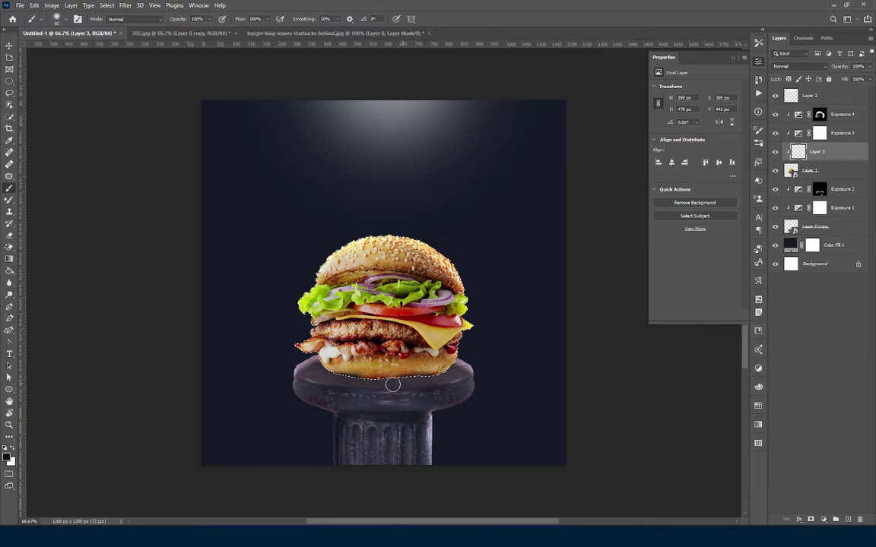
# Step: Paint the contact shadow under the bun, set Layer 3 to Multiply, and add Layer 4 above Exposure 2
pyautogui.moveTo(339, 385); pyautogui.dragTo(434, 381)
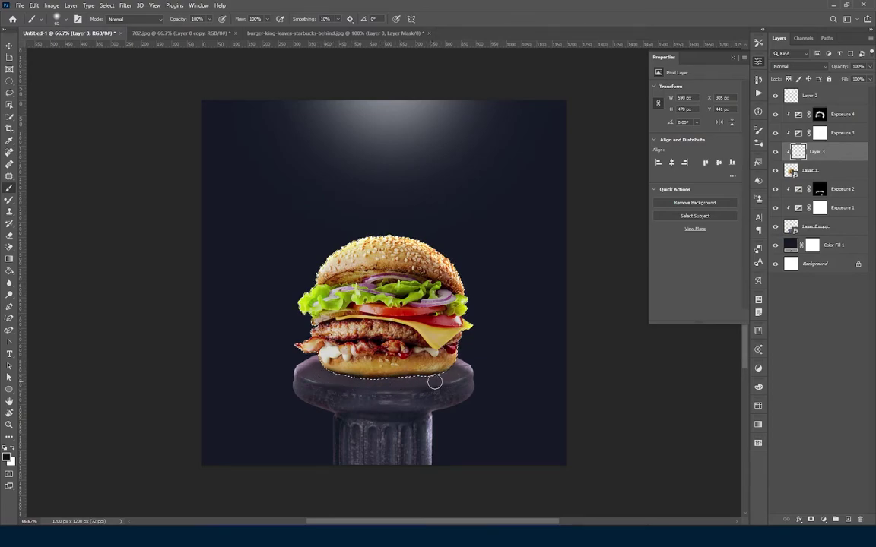
pyautogui.hotkey('ctrl', 'd')
pyautogui.click(822, 66)
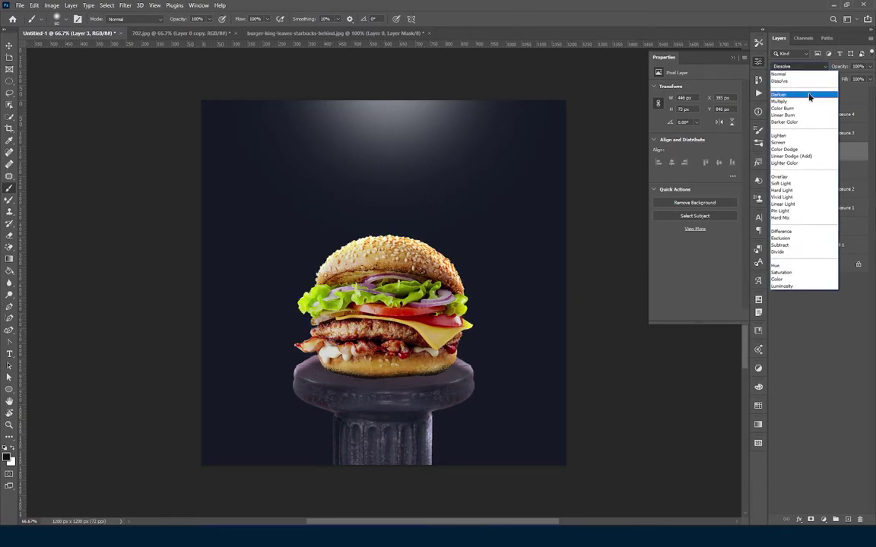
pyautogui.click(791, 109)
pyautogui.click(818, 189)
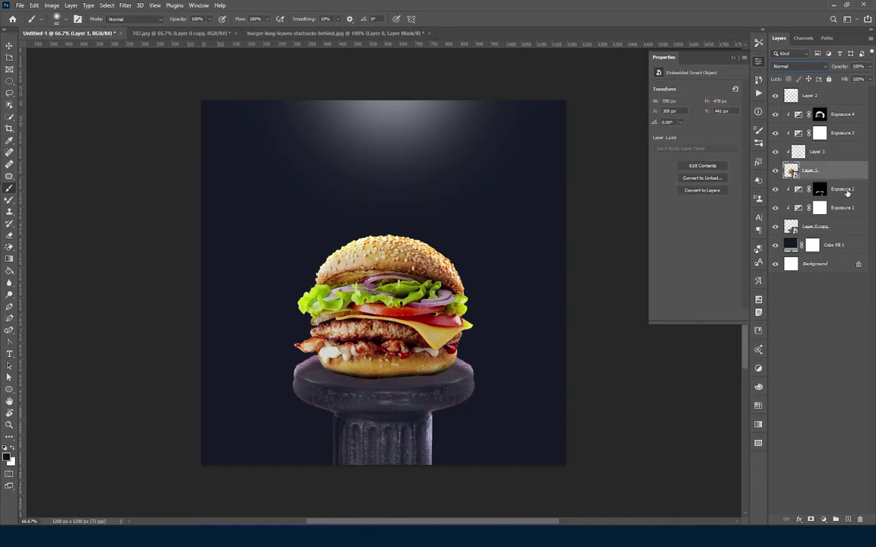
pyautogui.click(847, 520)
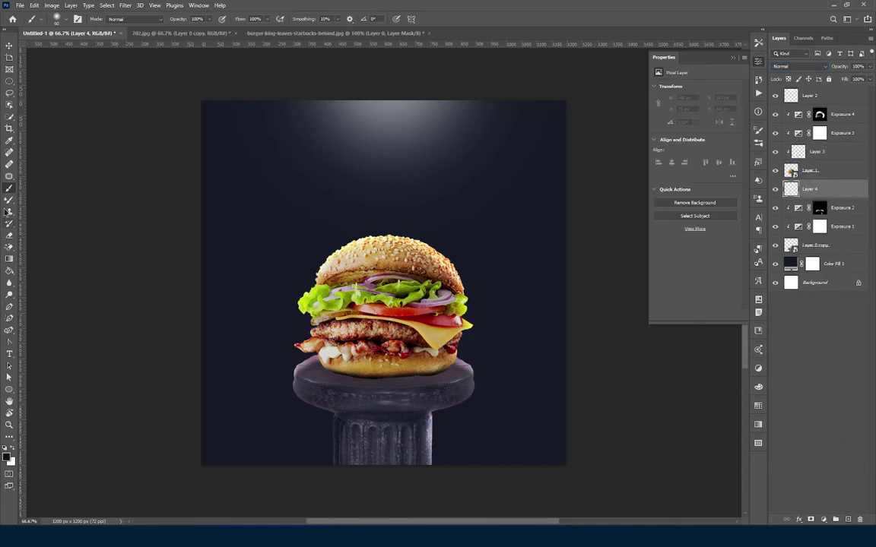
# Step: Flatten the round brush into a thin ellipse and paint a glow stroke on Layer 4 across the bun base
pyautogui.rightClick(417, 348)
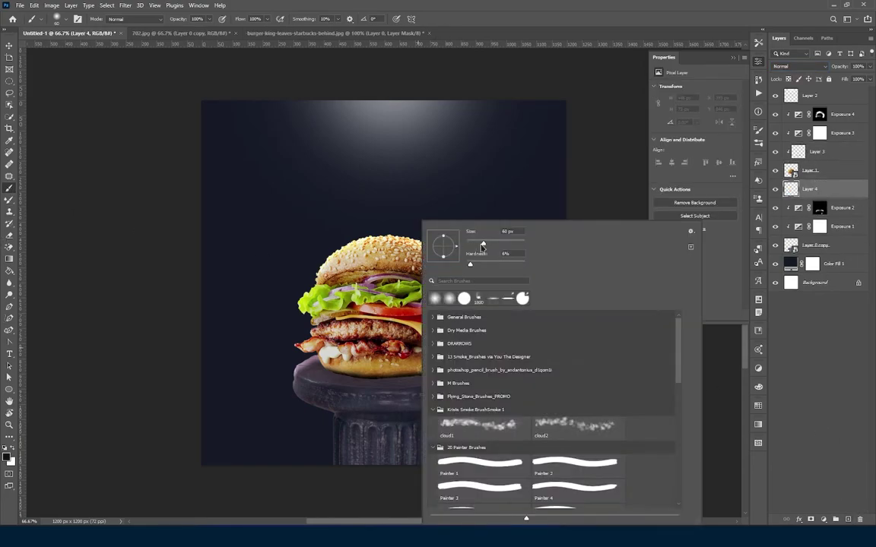
pyautogui.moveTo(445, 241); pyautogui.dragTo(446, 248)
pyautogui.click(435, 299)
pyautogui.moveTo(443, 238); pyautogui.dragTo(444, 245)
pyautogui.click(409, 183)
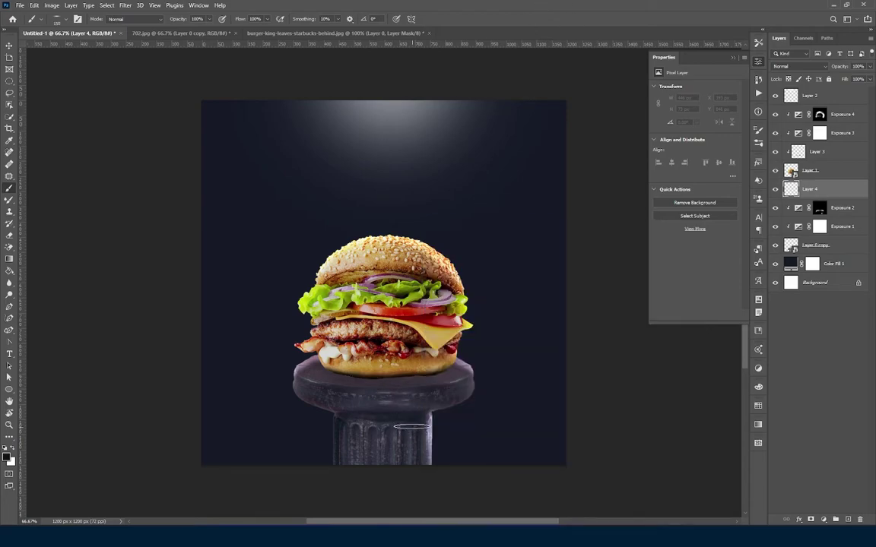
pyautogui.moveTo(296, 336)
pyautogui.mouseDown()
pyautogui.moveTo(410, 338)
pyautogui.moveTo(289, 334)
pyautogui.mouseUp()
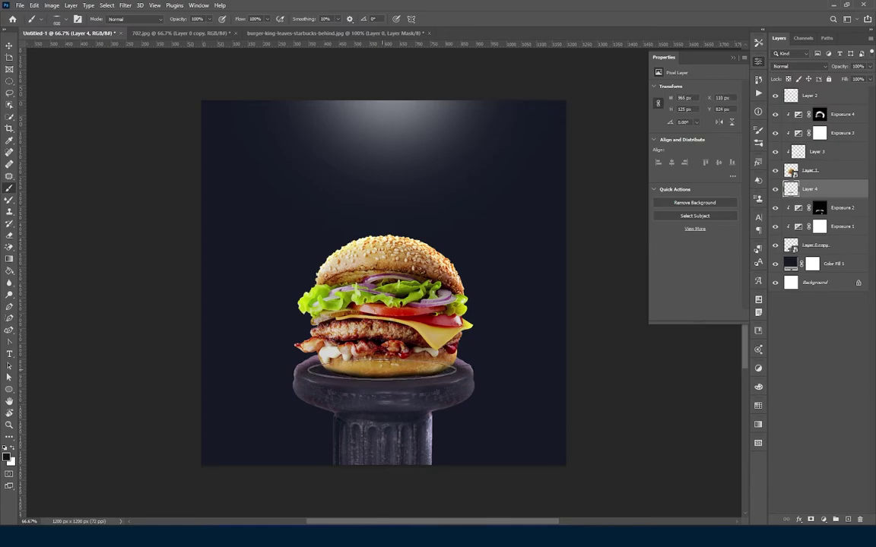
# Step: Nudge Layer 4's glow down and warp its bottom corners downward into a curve
pyautogui.press('v')
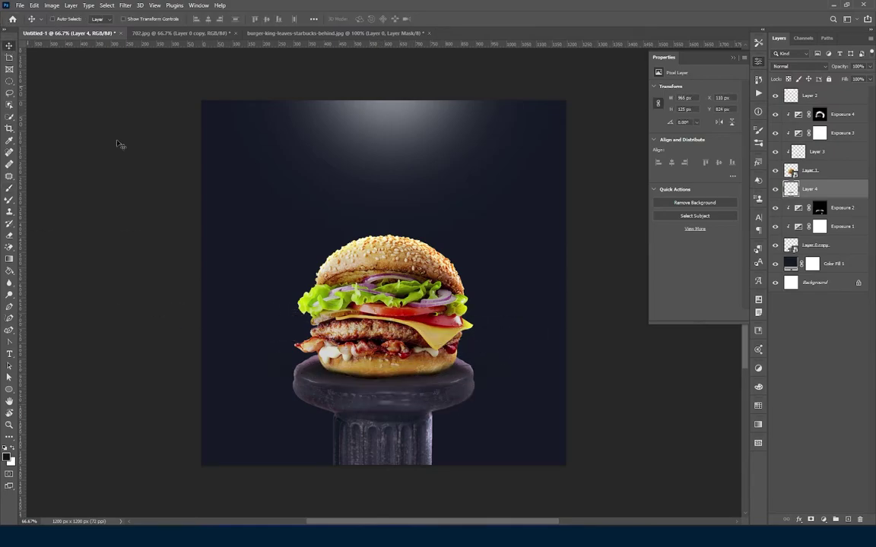
pyautogui.moveTo(423, 354); pyautogui.dragTo(424, 360)
pyautogui.hotkey('ctrl', 't')
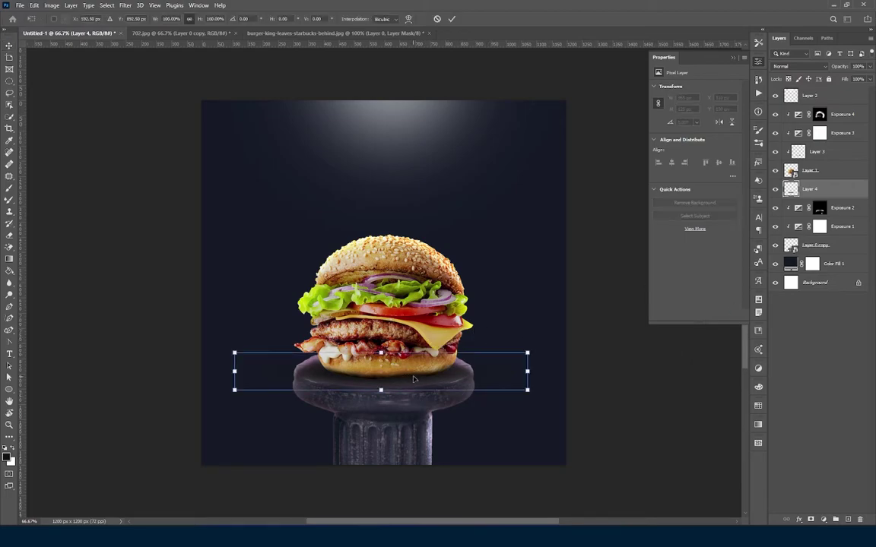
pyautogui.click(408, 18)
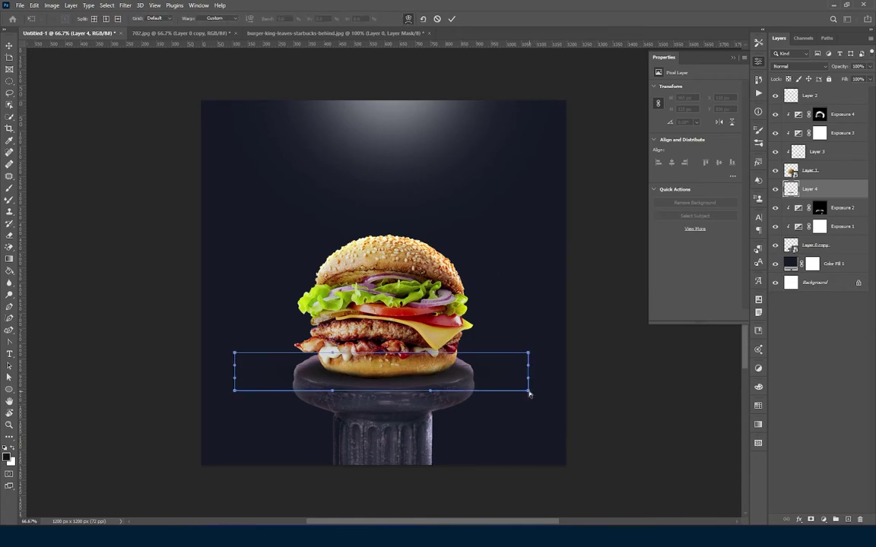
pyautogui.moveTo(529, 393); pyautogui.dragTo(530, 401)
pyautogui.moveTo(234, 391)
pyautogui.mouseDown()
pyautogui.moveTo(286, 407)
pyautogui.moveTo(266, 428)
pyautogui.mouseUp()
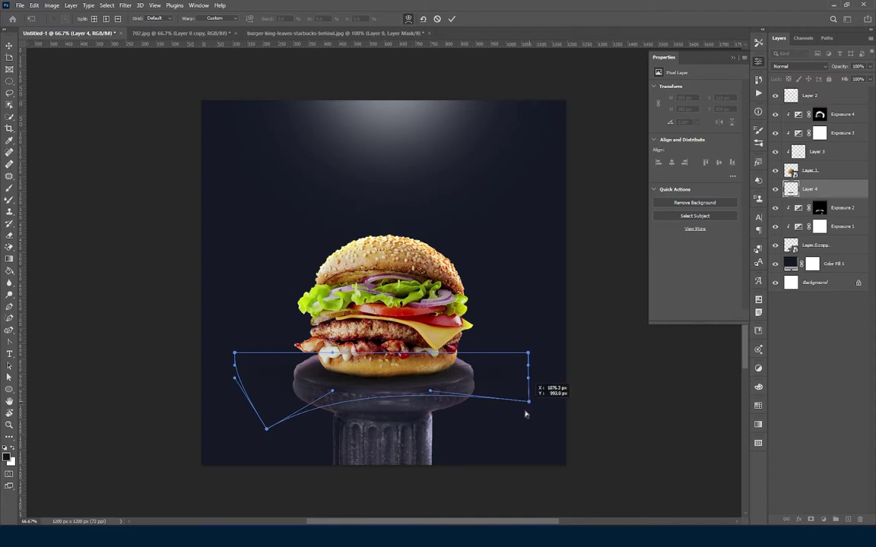
pyautogui.moveTo(529, 401); pyautogui.dragTo(517, 427)
pyautogui.press('Escape')
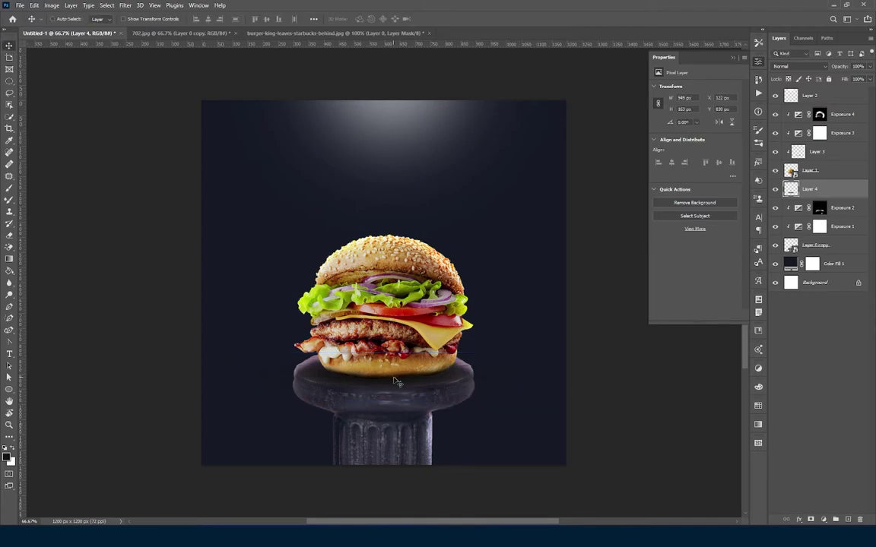
# Step: Squash the glow into a thin 949 × 89 px band beneath the bottom bun
pyautogui.hotkey('ctrl', 't')
pyautogui.moveTo(382, 392)
pyautogui.mouseDown()
pyautogui.moveTo(383, 370)
pyautogui.moveTo(403, 367)
pyautogui.moveTo(408, 391)
pyautogui.mouseUp()
pyautogui.press('Return')
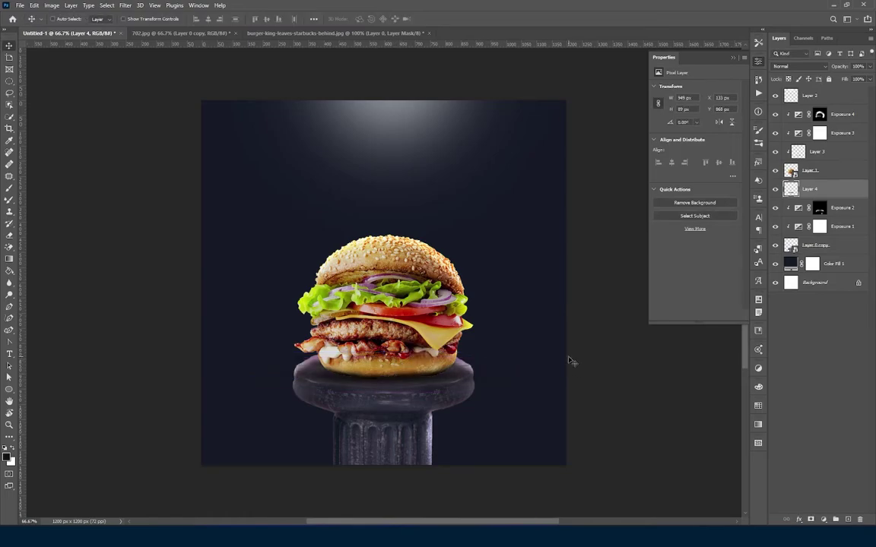
pyautogui.hotkey('ctrl', '+')
pyautogui.hotkey('ctrl', '+')
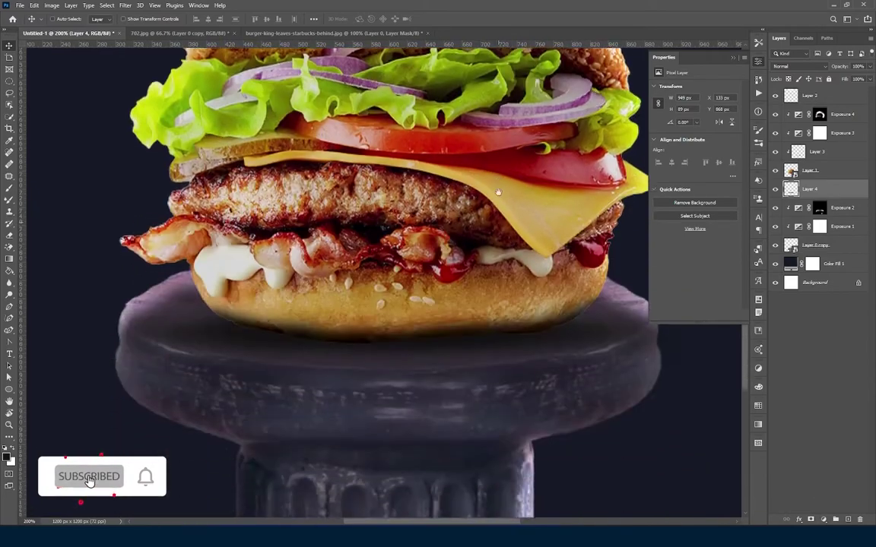
# Step: Apply Levels with white input 242 and Hue/Saturation at +6 saturation to the burger's Layer 1
pyautogui.scroll(-2, 498, 192)
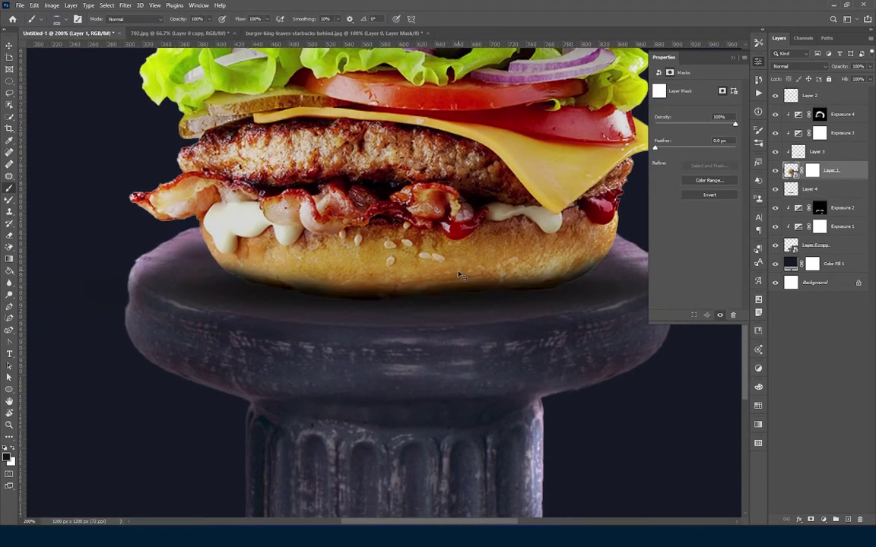
pyautogui.hotkey('ctrl', '-')
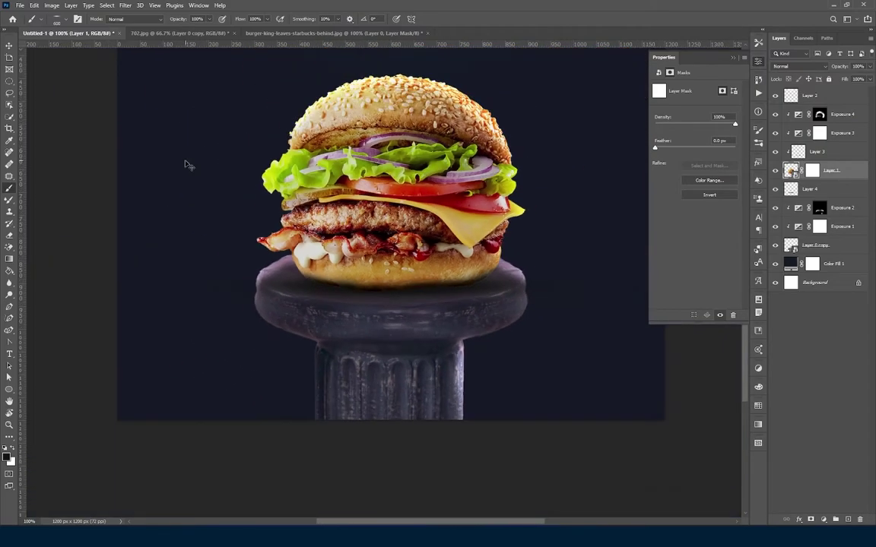
pyautogui.hotkey('ctrl', 'l')
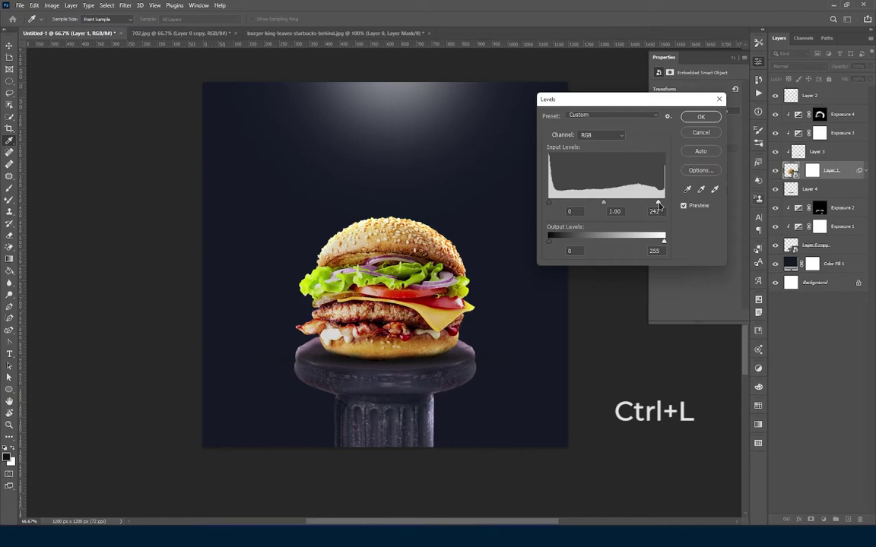
pyautogui.click(700, 116)
pyautogui.hotkey('ctrl', 'u')
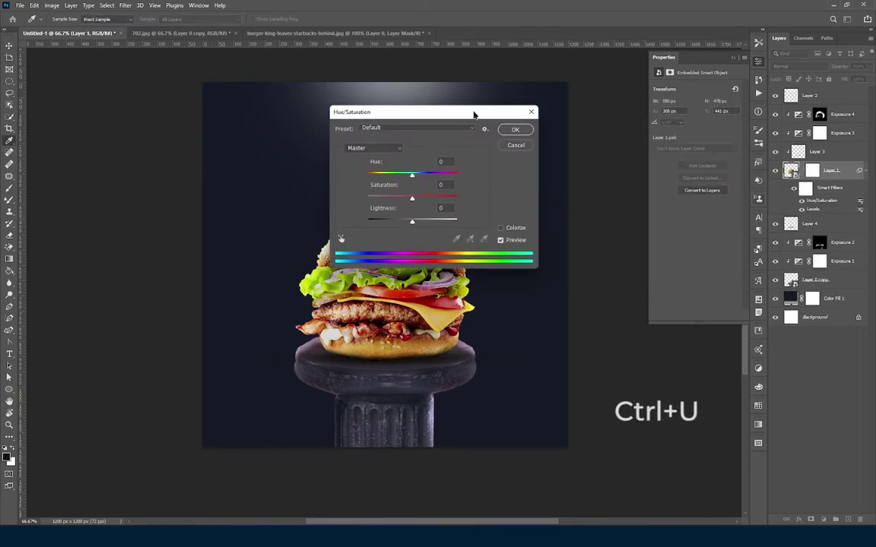
pyautogui.moveTo(473, 114); pyautogui.dragTo(611, 111)
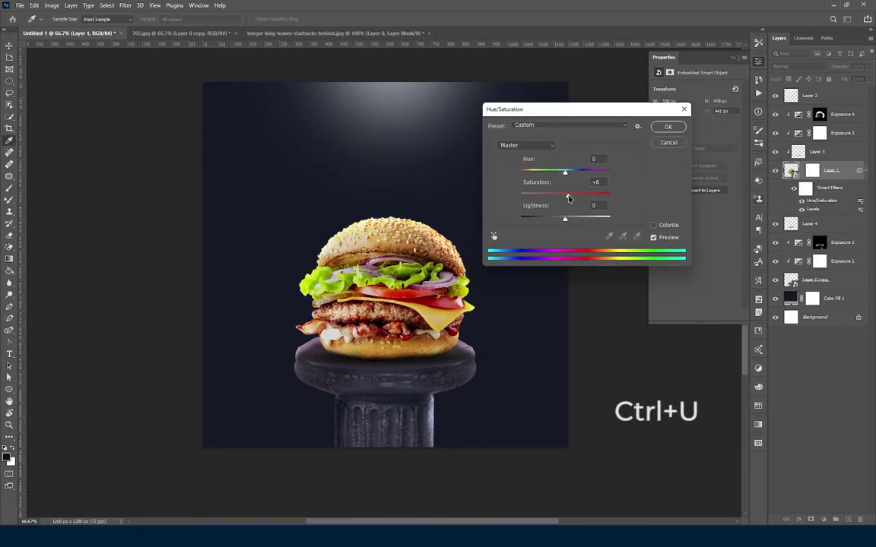
pyautogui.press('Return')
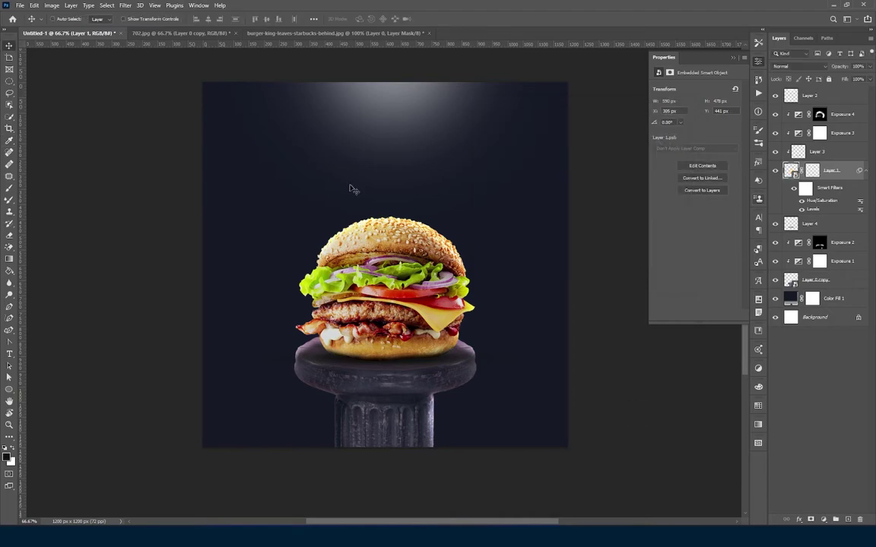
pyautogui.click(9, 46)
pyautogui.moveTo(355, 207); pyautogui.dragTo(336, 191)
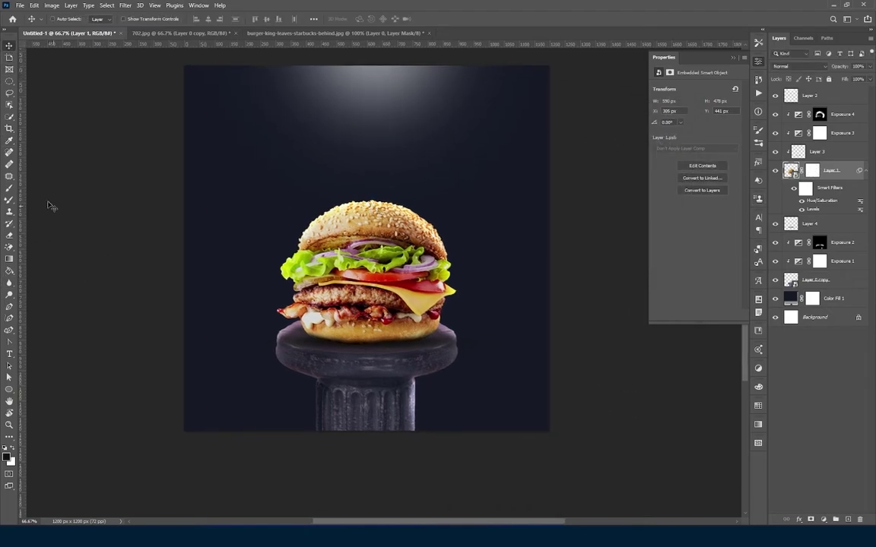
# Step: Add a new Layer 5 above Color Fill 1 and choose a smaller cloud smoke brush
pyautogui.click(8, 188)
pyautogui.click(837, 299)
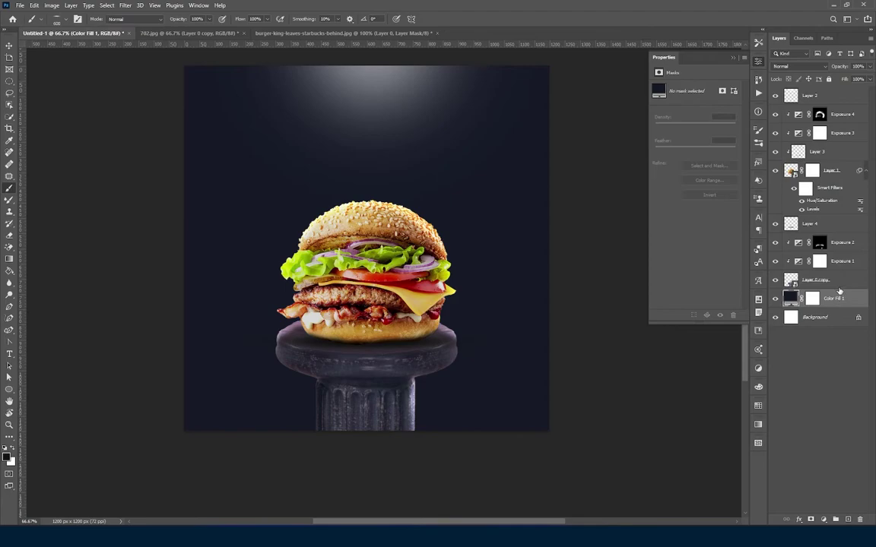
pyautogui.click(849, 518)
pyautogui.rightClick(300, 215)
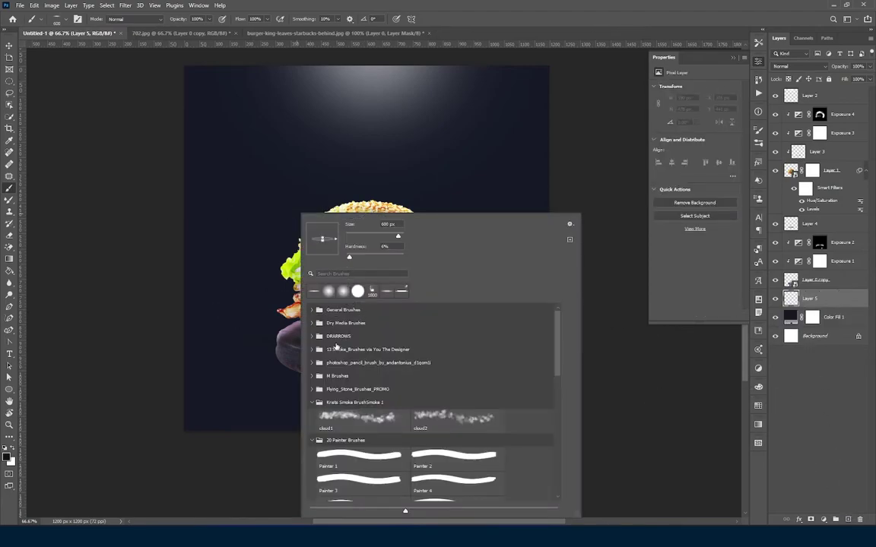
pyautogui.click(353, 417)
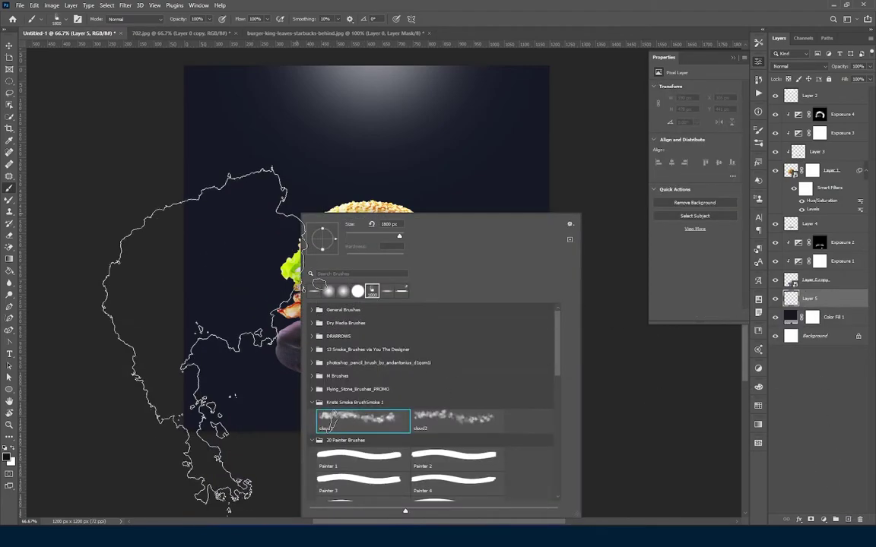
pyautogui.click(454, 418)
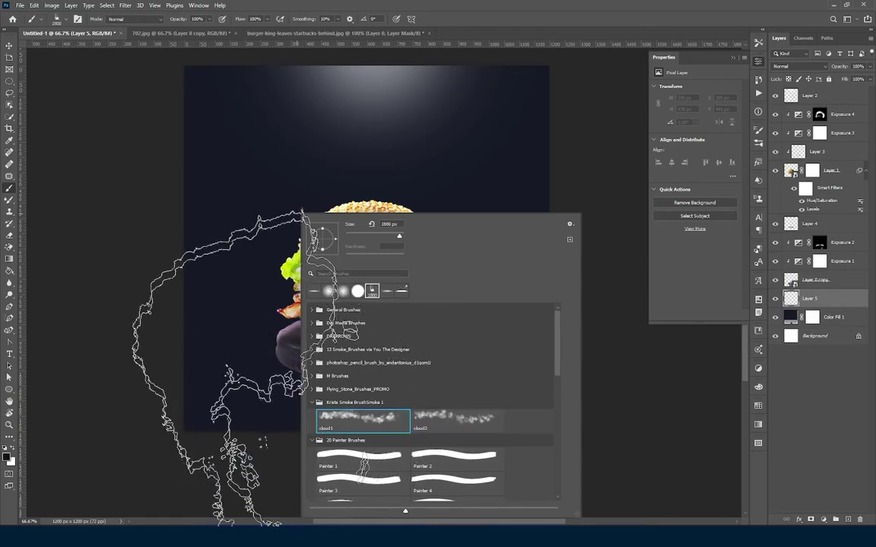
pyautogui.press('Return')
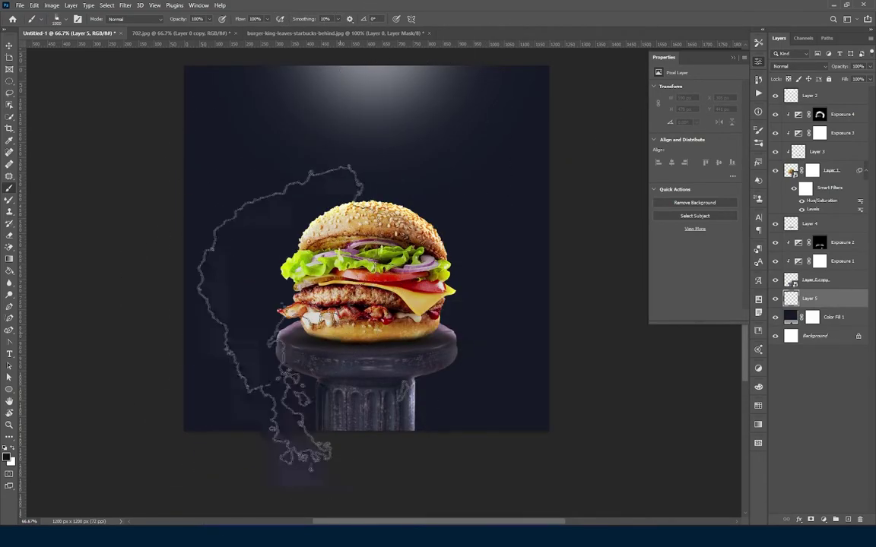
pyautogui.press('[')
pyautogui.press('[')
pyautogui.press('[')
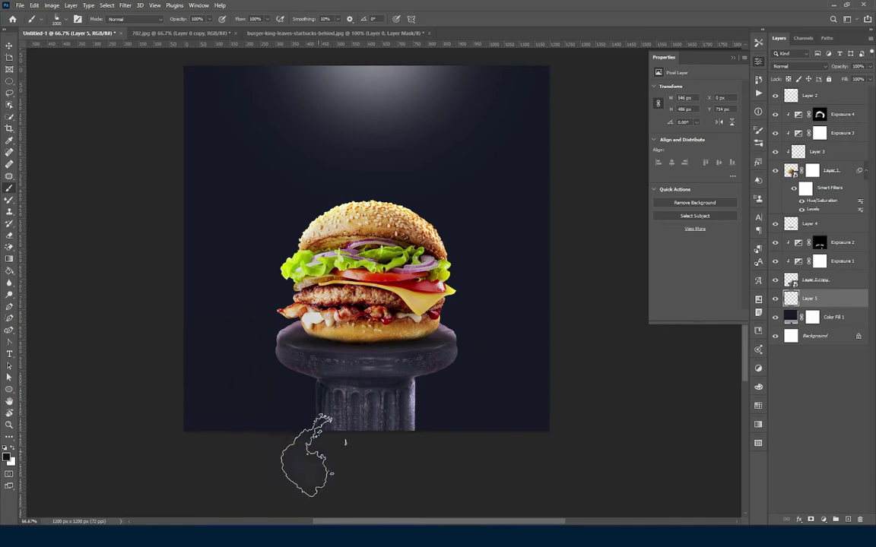
# Step: Set the foreground to white and stamp smoke around the pedestal and behind the burger
pyautogui.click(8, 457)
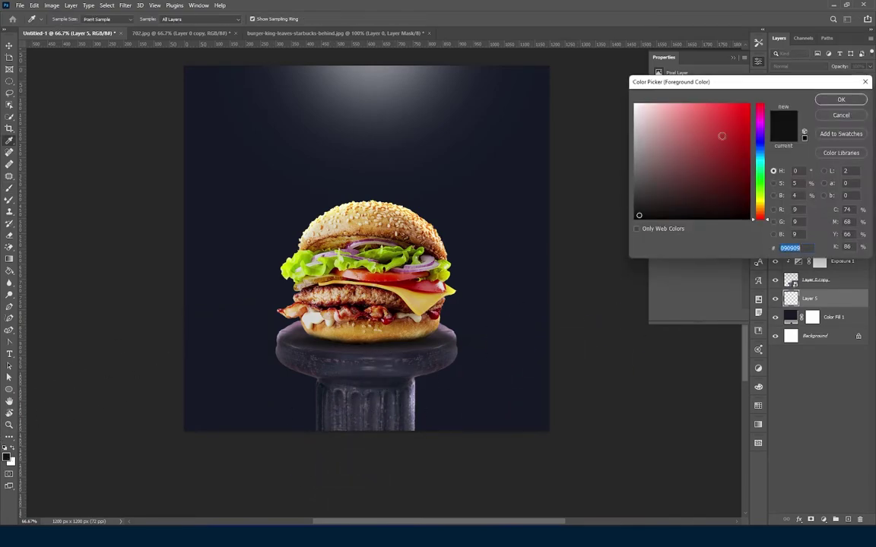
pyautogui.moveTo(718, 136); pyautogui.dragTo(604, 99)
pyautogui.click(842, 101)
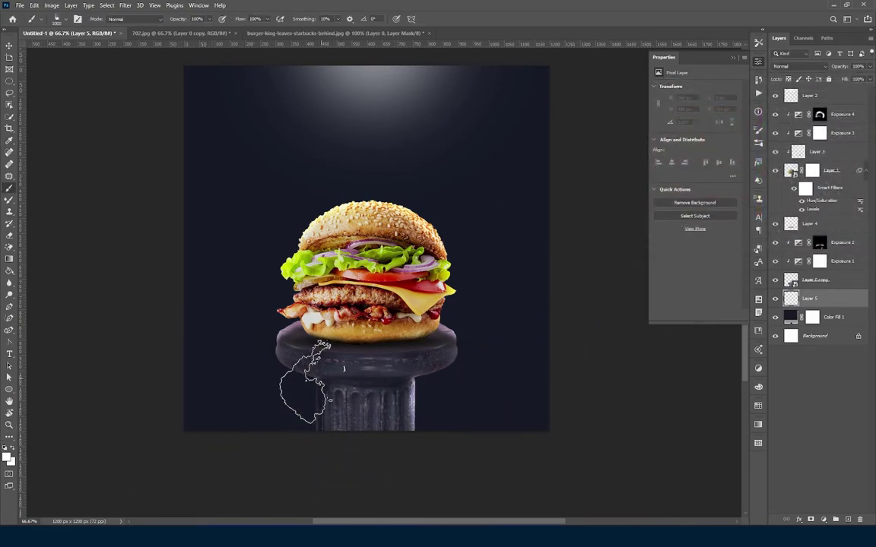
pyautogui.click(204, 397)
pyautogui.click(437, 395)
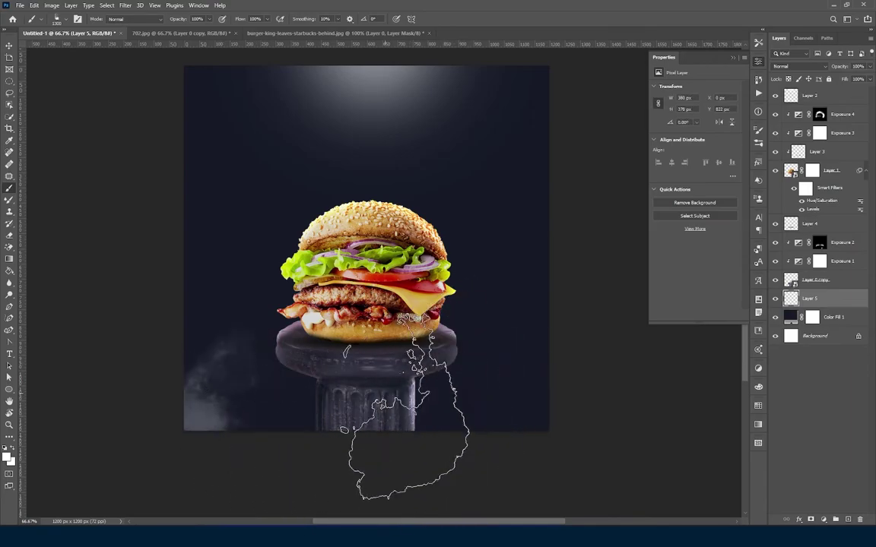
pyautogui.click(486, 365)
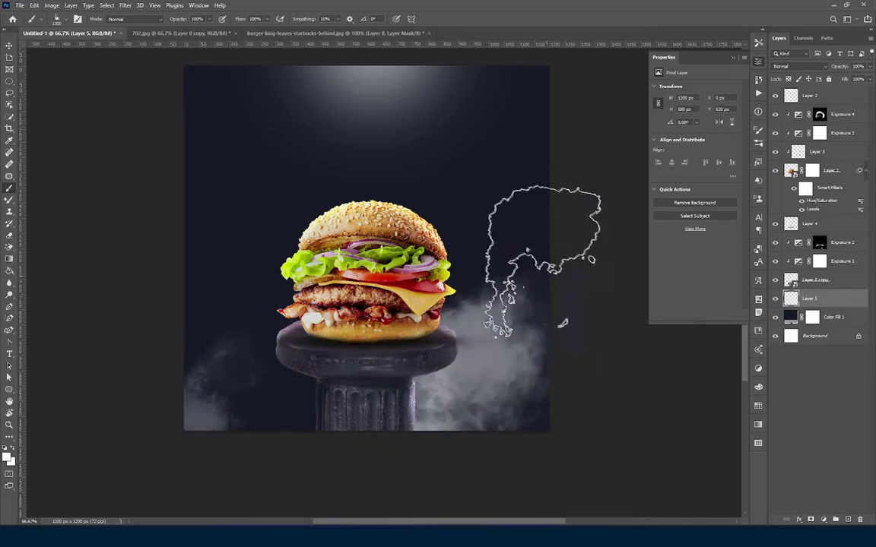
pyautogui.click(355, 207)
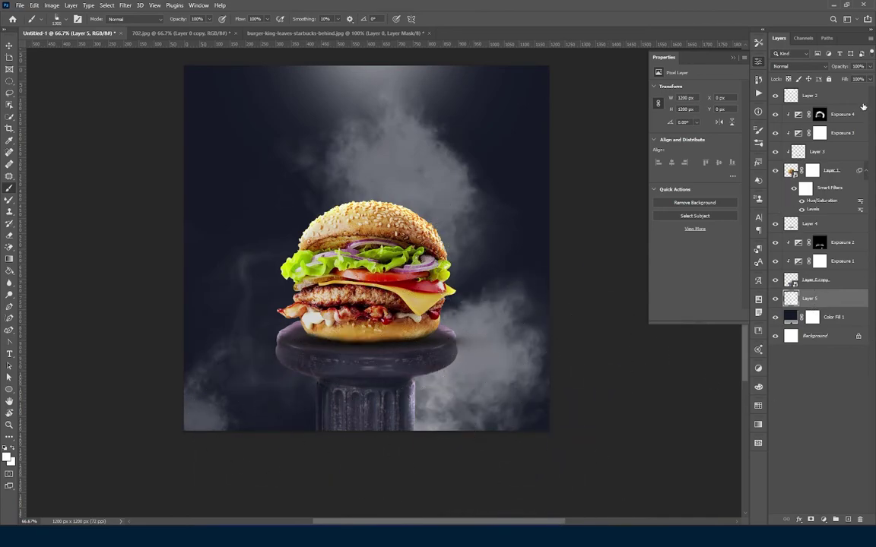
pyautogui.click(851, 114)
# Step: On a new Layer 6 above Exposure 4, stamp white smoke over the pillar and across the poster
pyautogui.click(850, 519)
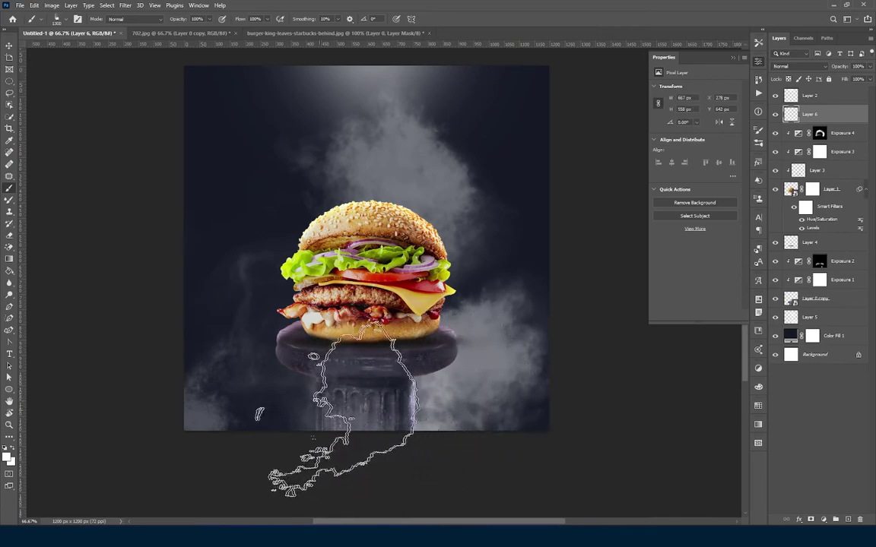
pyautogui.click(273, 384)
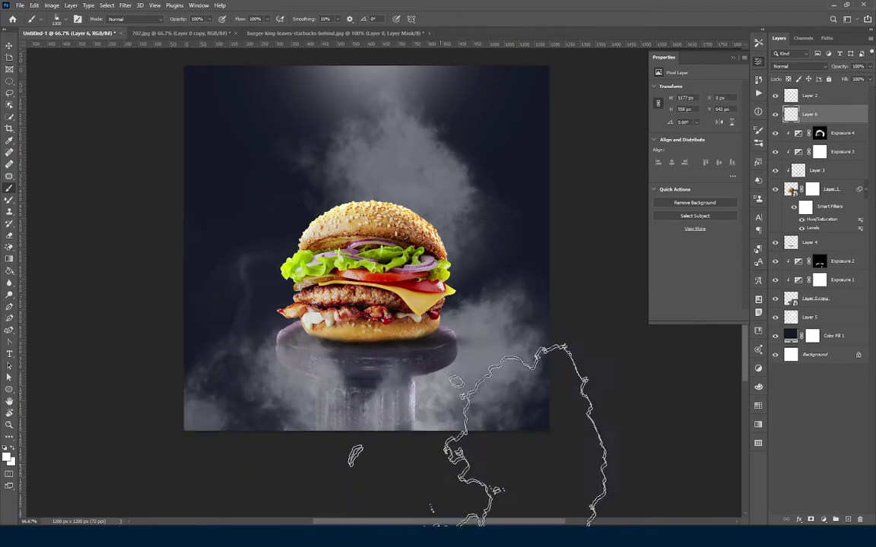
pyautogui.click(380, 414)
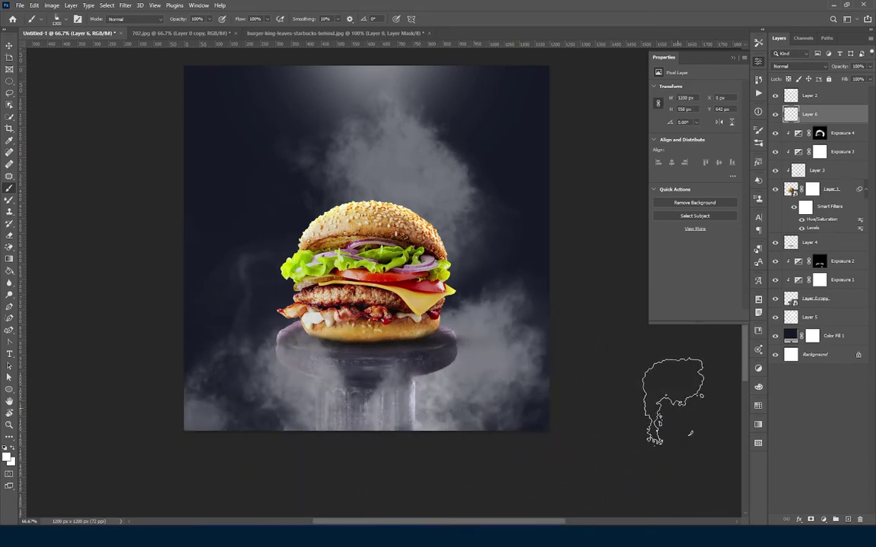
pyautogui.click(201, 255)
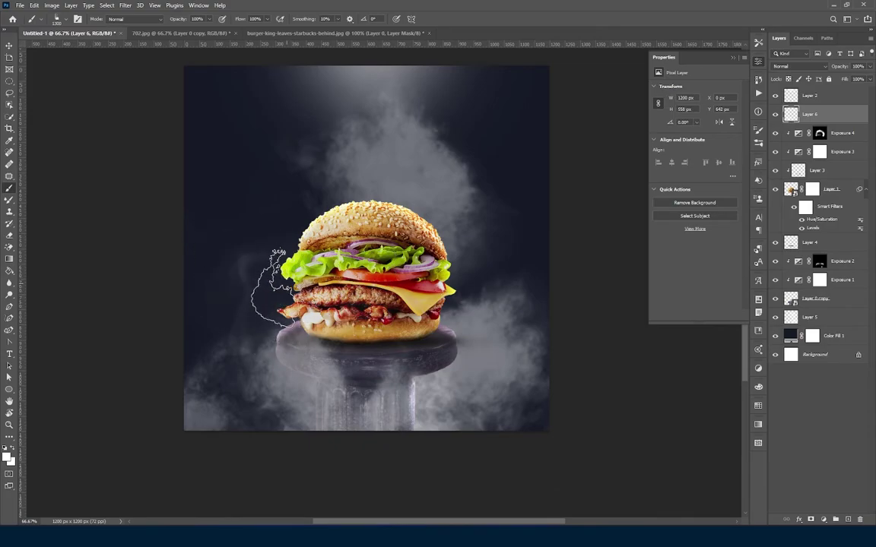
pyautogui.click(196, 149)
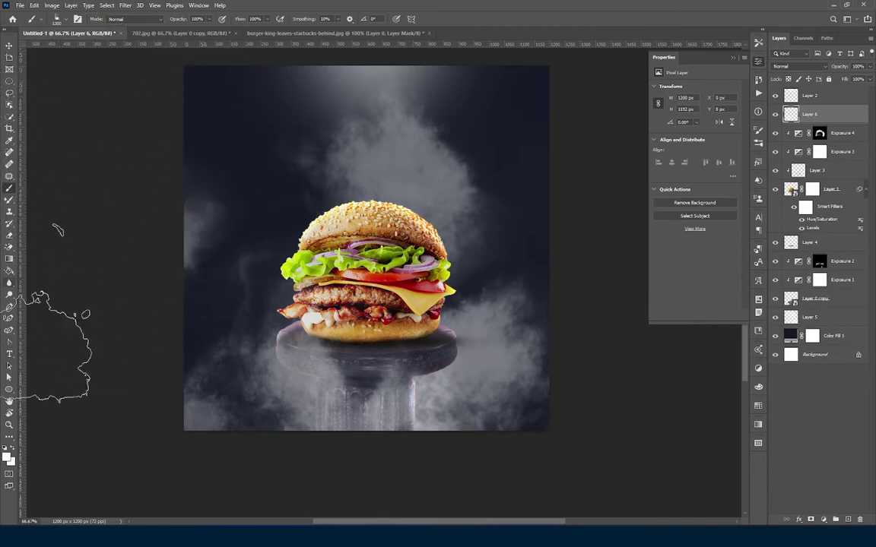
# Step: Try blend modes on Layer 6, set its opacity to 67%, and add a mask to Layer 5
pyautogui.click(7, 49)
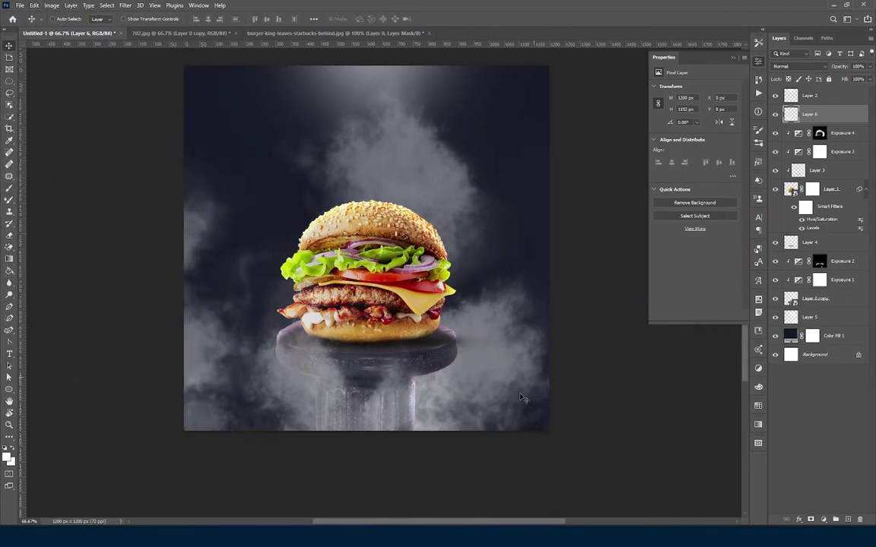
pyautogui.click(809, 70)
pyautogui.click(9, 188)
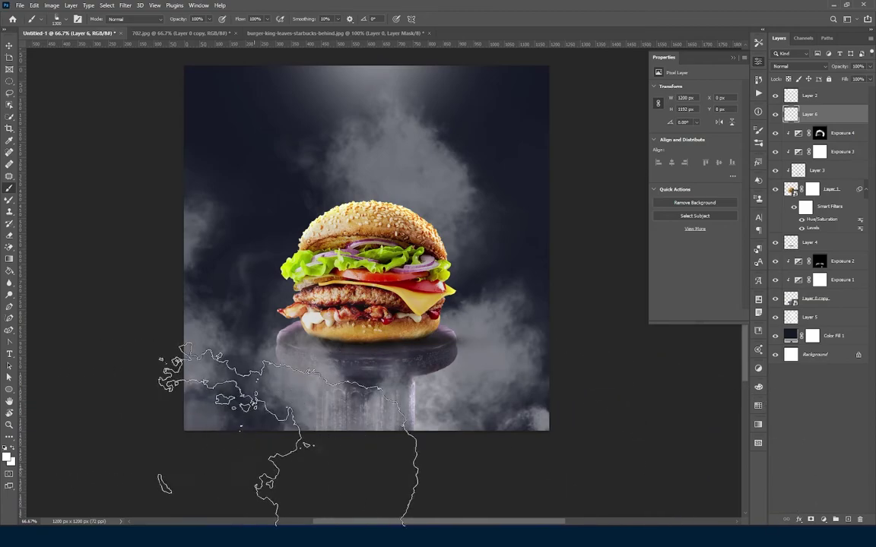
pyautogui.click(9, 46)
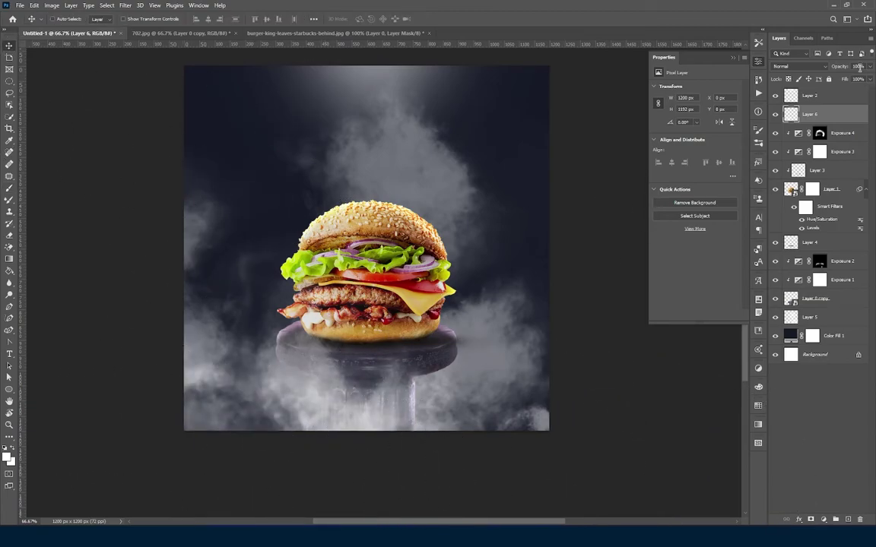
pyautogui.click(798, 66)
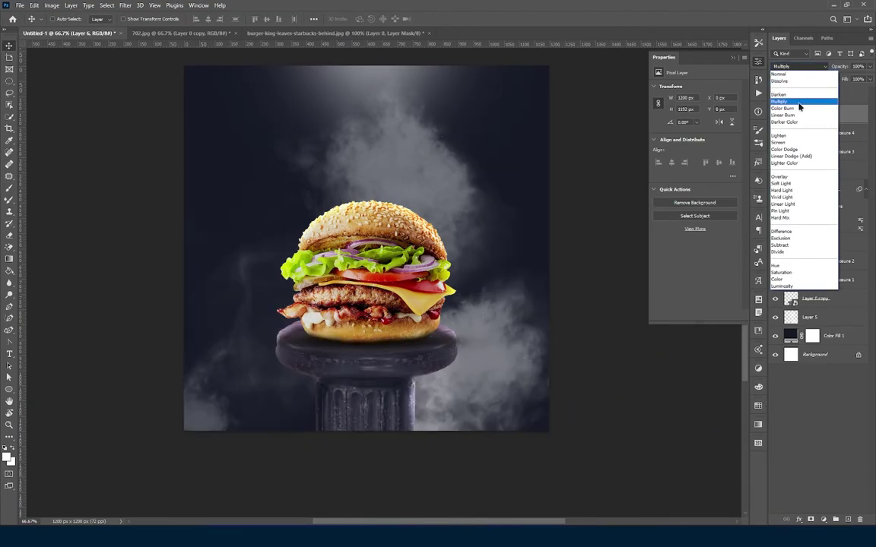
pyautogui.click(794, 218)
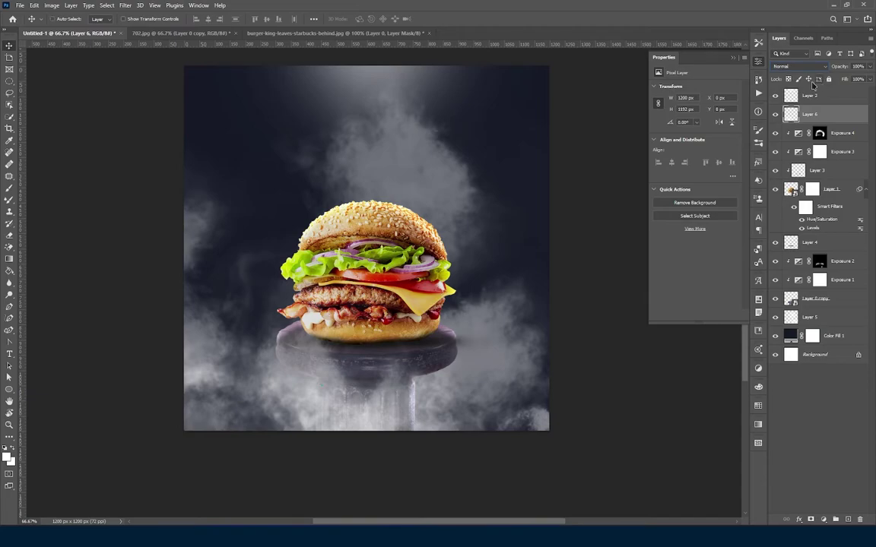
pyautogui.click(869, 67)
pyautogui.moveTo(862, 81); pyautogui.dragTo(861, 81)
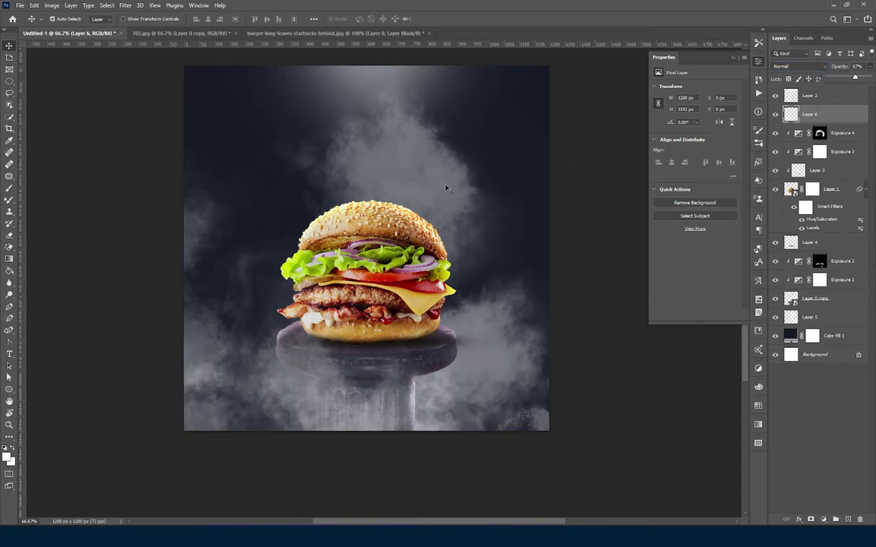
pyautogui.click(850, 318)
pyautogui.click(810, 519)
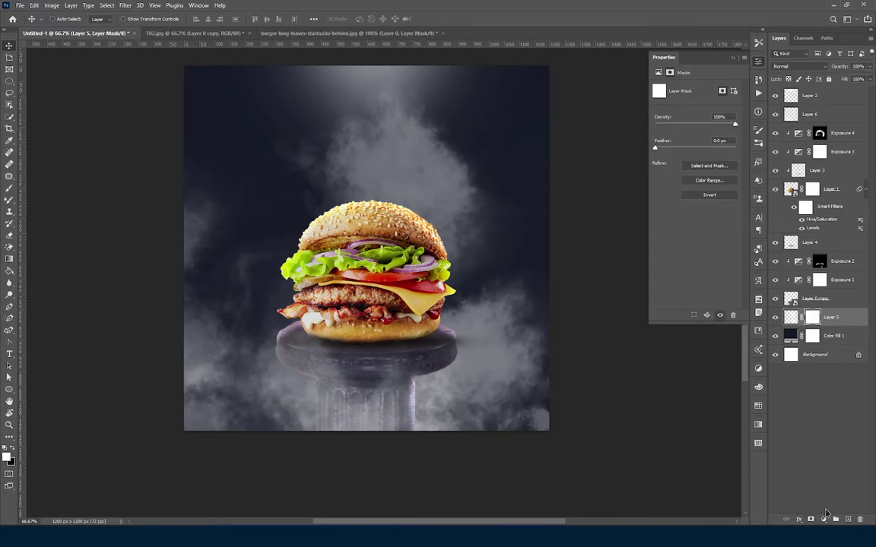
# Step: Paint black on Layer 5's mask to clear smoke above and right of the burger, then shift it slightly up
pyautogui.click(9, 188)
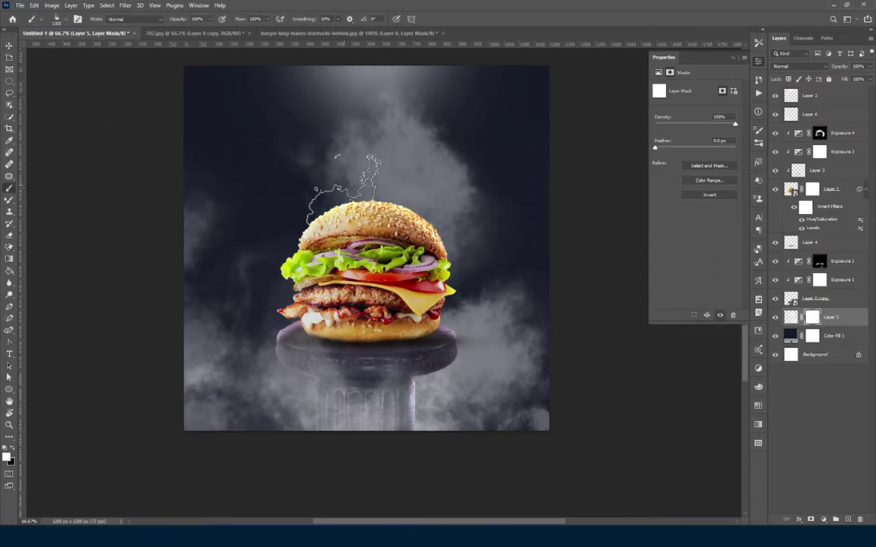
pyautogui.moveTo(380, 152); pyautogui.dragTo(441, 308)
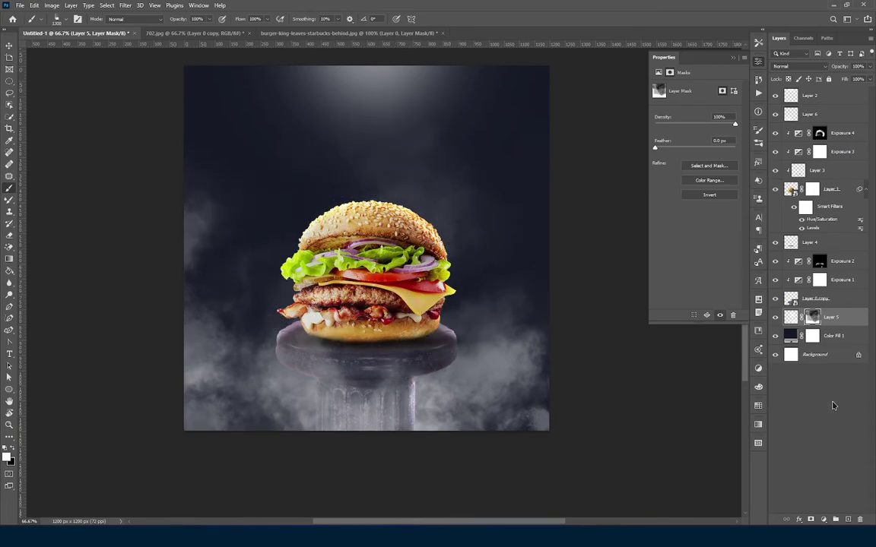
pyautogui.press('v')
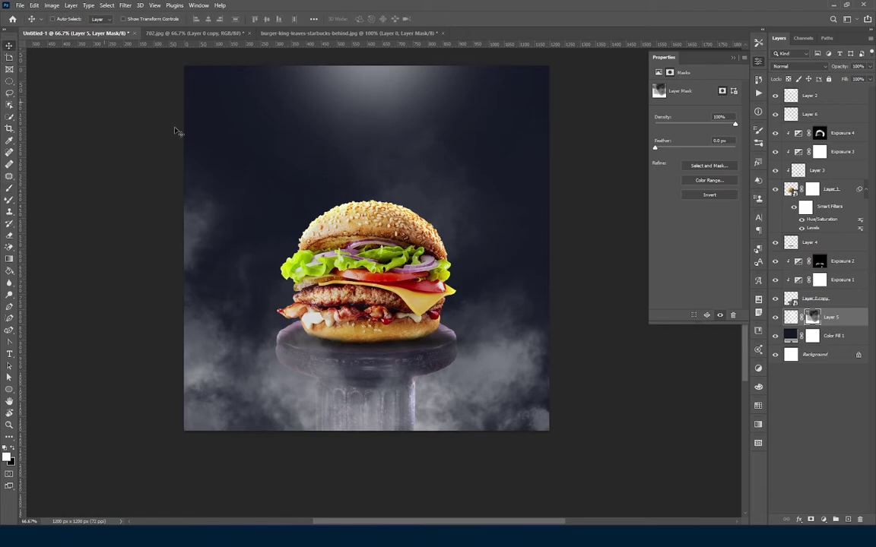
pyautogui.moveTo(488, 377); pyautogui.dragTo(485, 381)
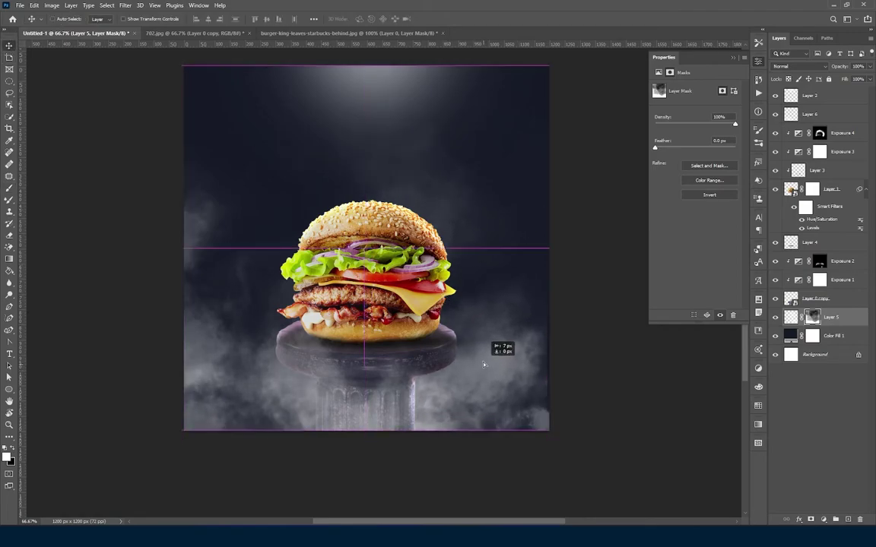
pyautogui.moveTo(485, 380); pyautogui.dragTo(482, 364)
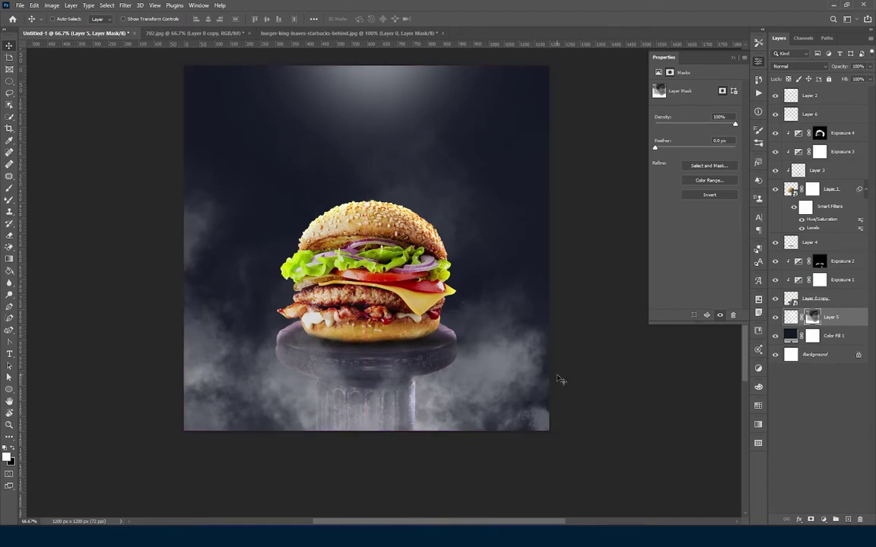
pyautogui.scroll(2, 398, 127)
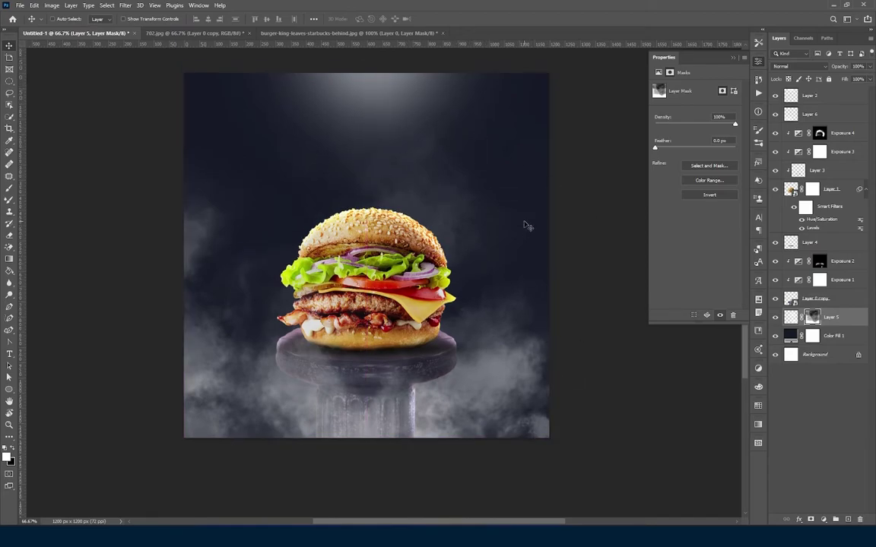
pyautogui.hotkey('alt', '.')
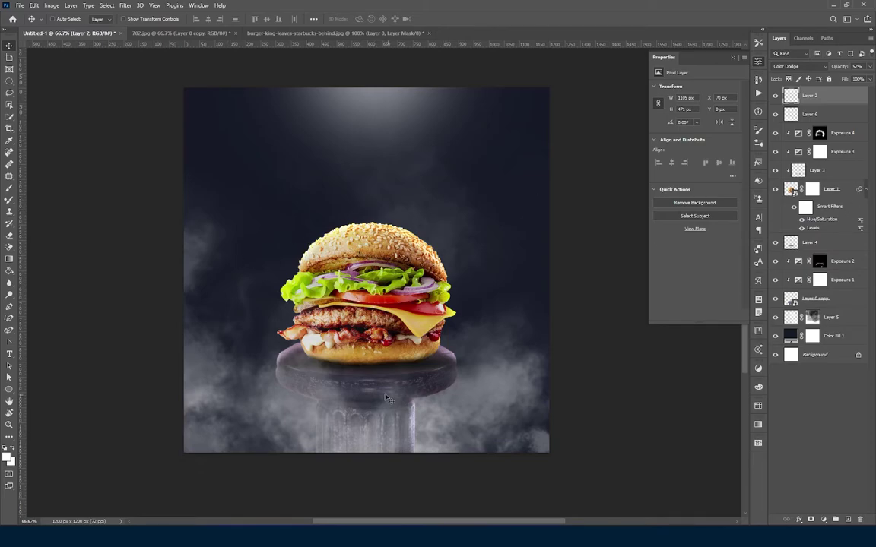
# Step: Target Exposure 2's mask and set up a 62 px brush for painting the pedestal glow
pyautogui.hotkey('alt', '[')
pyautogui.keyDown('ctrl'); pyautogui.click(446, 377); pyautogui.keyUp('ctrl')
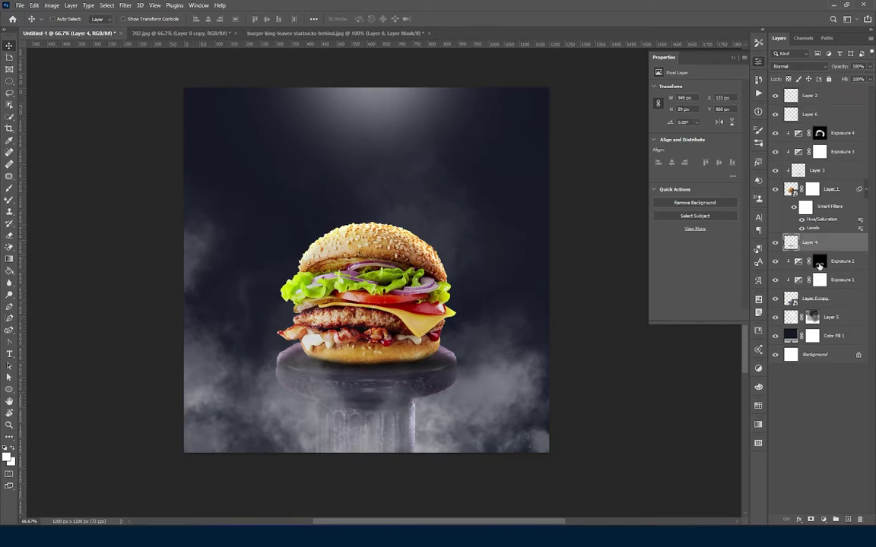
pyautogui.click(818, 264)
pyautogui.press('b')
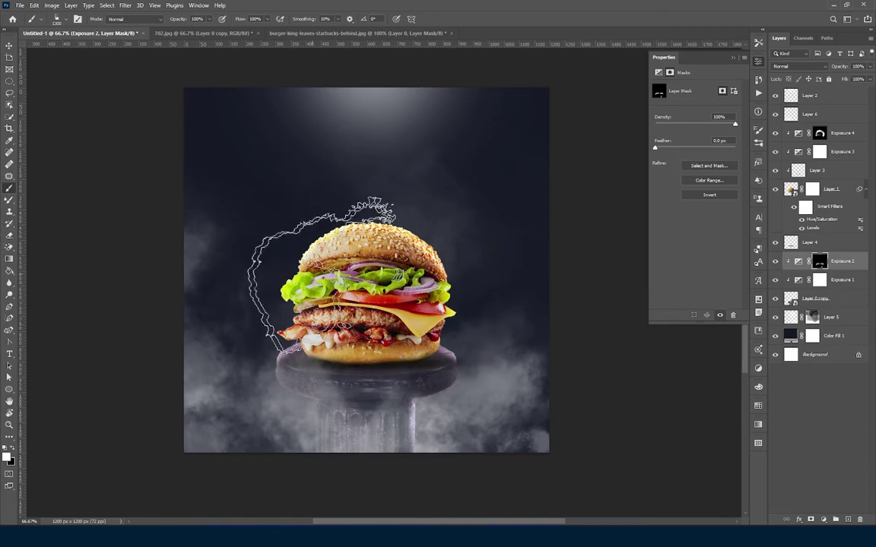
pyautogui.rightClick(342, 278)
pyautogui.press('Escape')
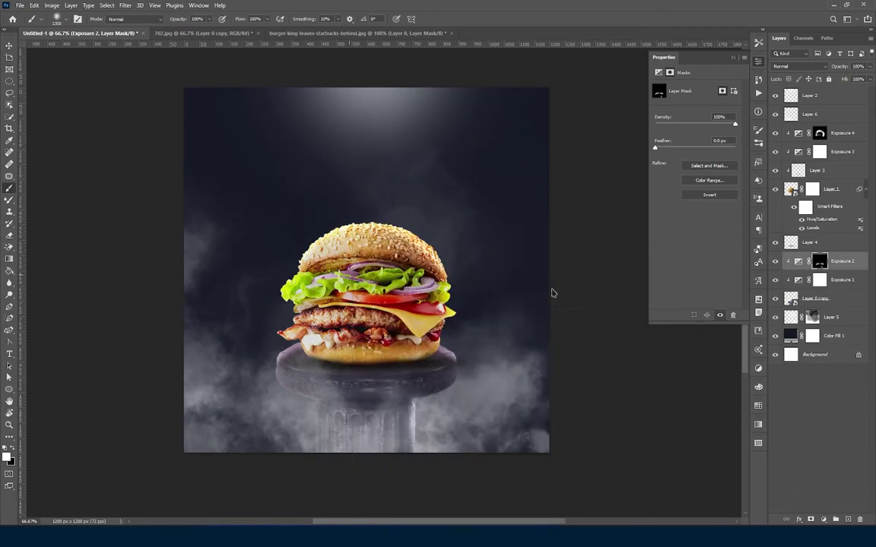
pyautogui.rightClick(437, 289)
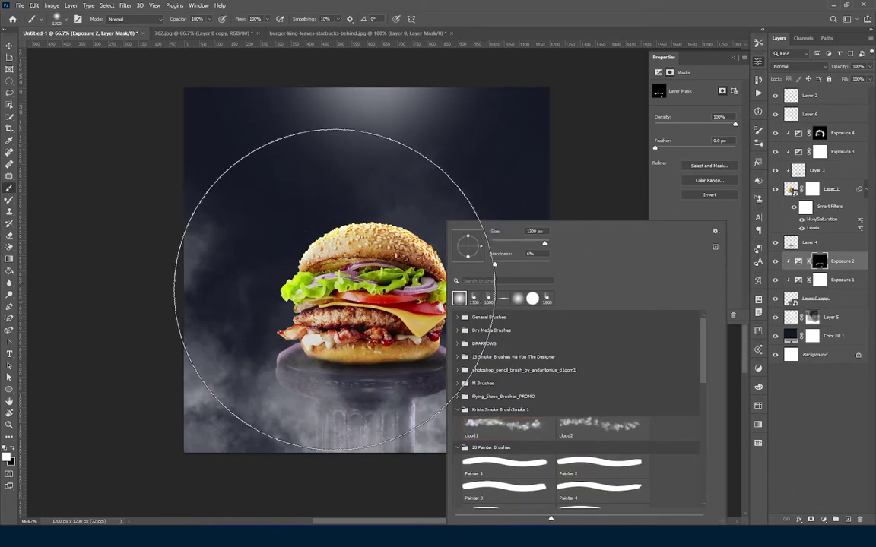
pyautogui.click(534, 231)
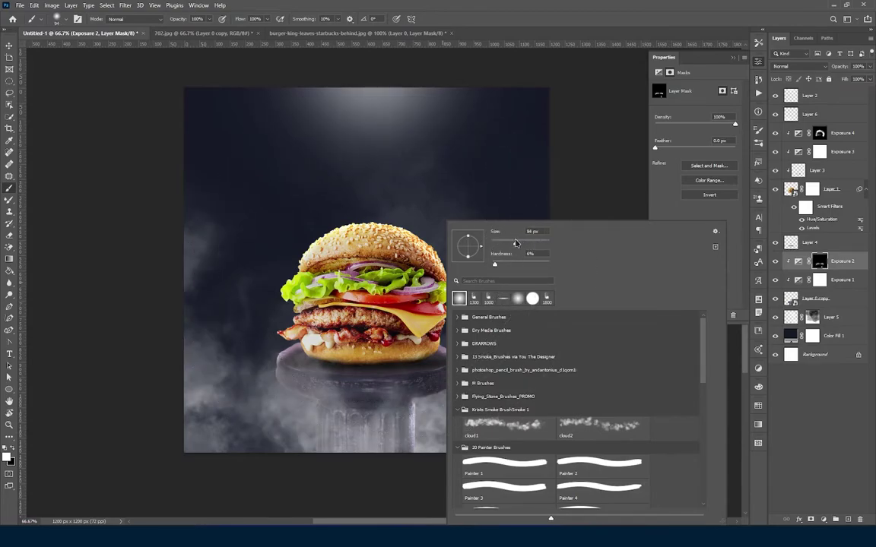
pyautogui.write('62')
pyautogui.press('Return')
pyautogui.press('Return')
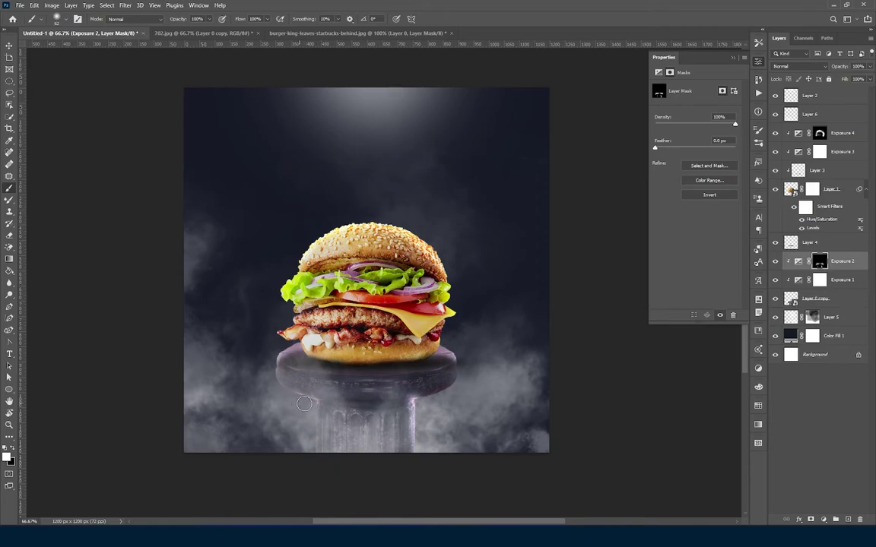
pyautogui.click(10, 45)
pyautogui.click(397, 313)
pyautogui.hotkey('ctrl', 't')
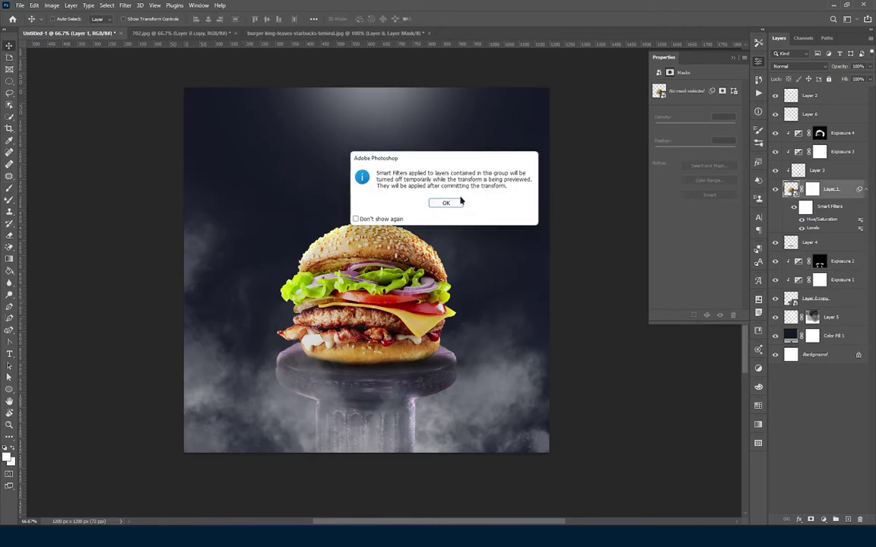
pyautogui.press('Return')
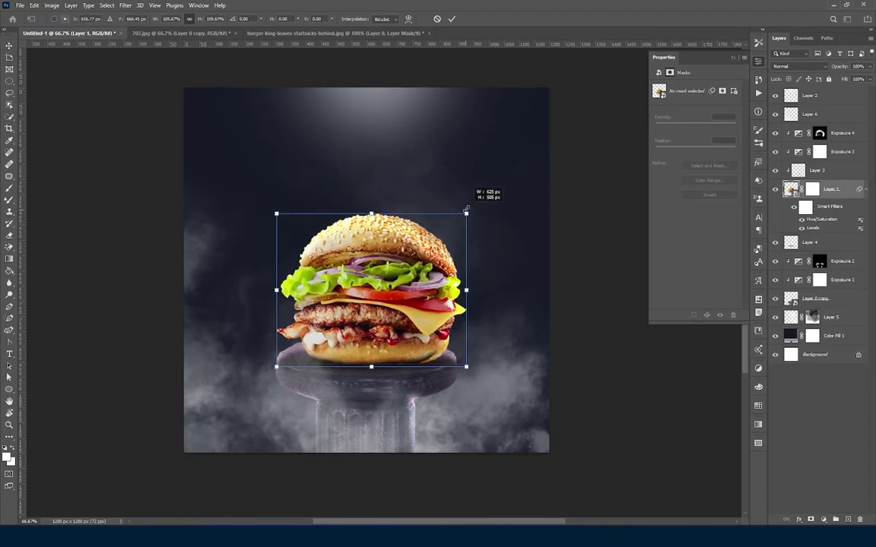
pyautogui.moveTo(456, 221); pyautogui.dragTo(457, 221)
pyautogui.press('Return')
pyautogui.hotkey('ctrl', 't')
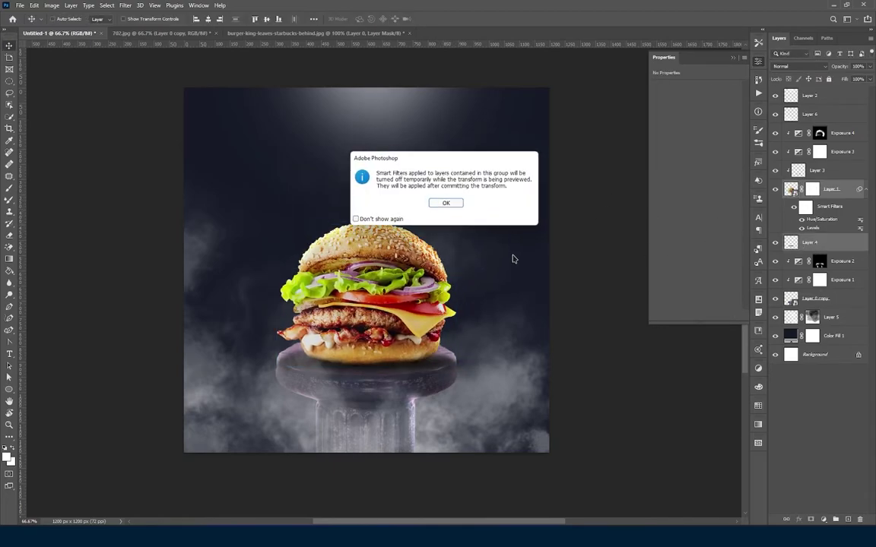
pyautogui.click(445, 204)
pyautogui.moveTo(512, 221); pyautogui.dragTo(524, 215)
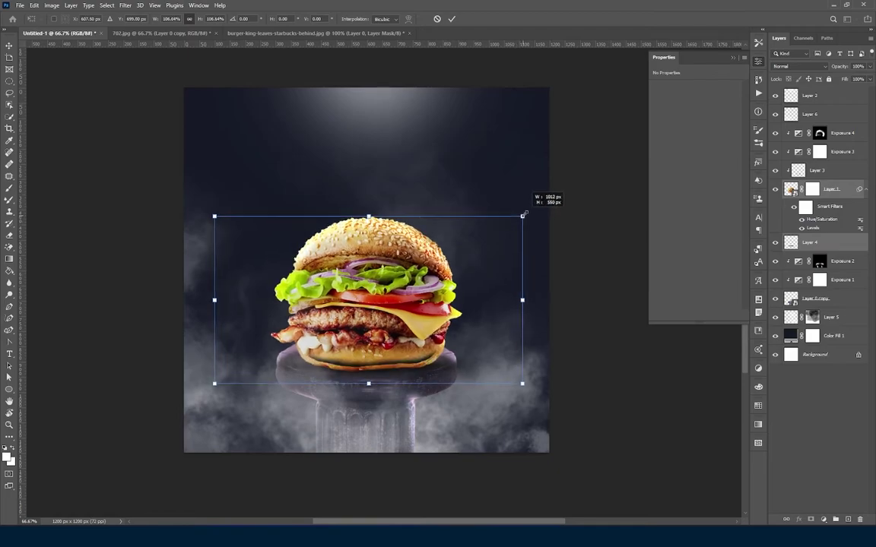
pyautogui.press('Return')
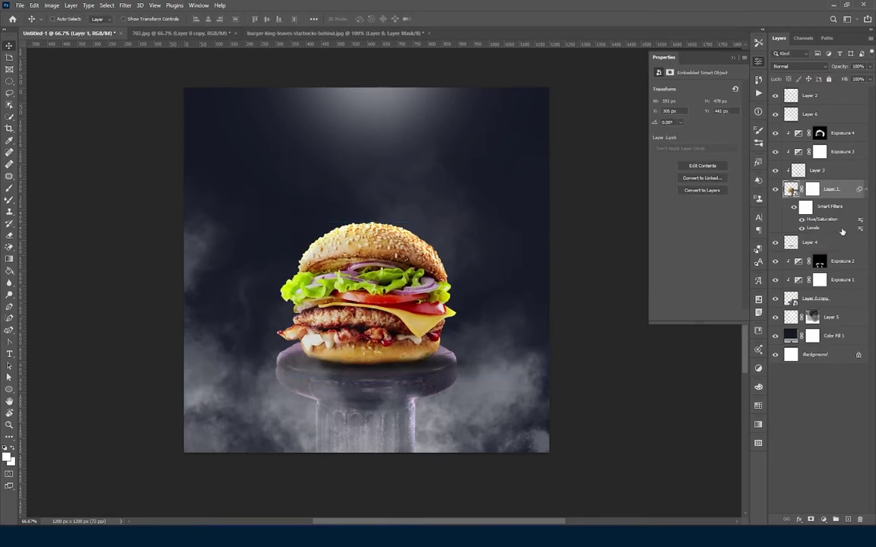
pyautogui.keyDown('ctrl'); pyautogui.click(841, 248); pyautogui.keyUp('ctrl')
pyautogui.hotkey('ctrl', 't')
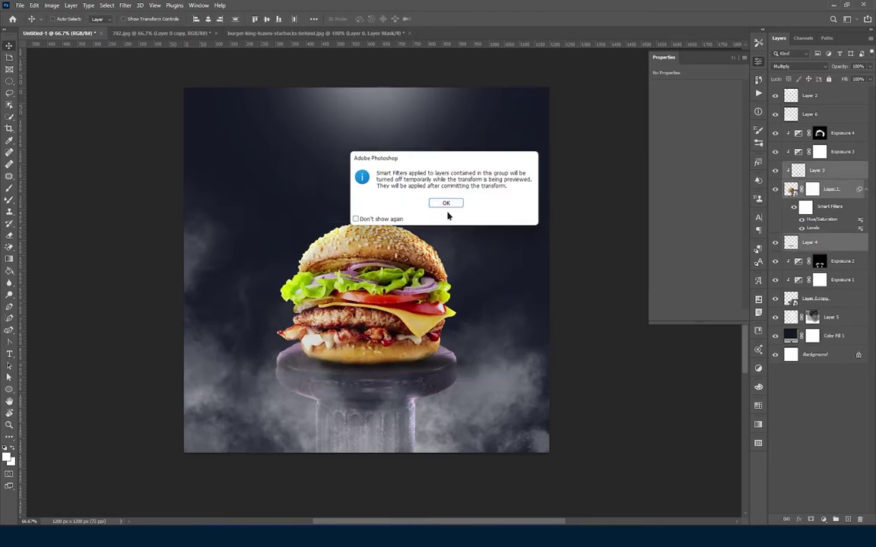
pyautogui.click(446, 203)
pyautogui.moveTo(513, 221); pyautogui.dragTo(523, 213)
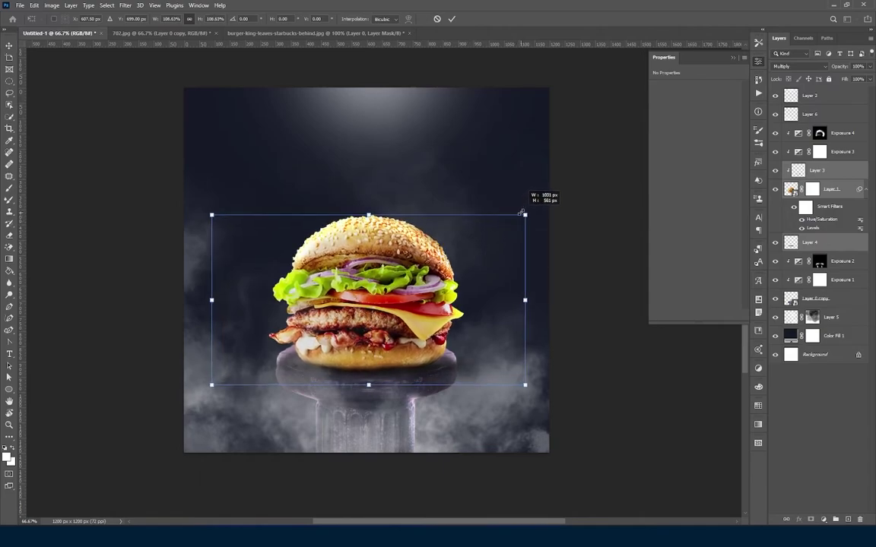
pyautogui.press('Return')
pyautogui.moveTo(410, 351); pyautogui.dragTo(411, 331)
pyautogui.hotkey('ctrl', 'z')
pyautogui.hotkey('ctrl', 'z')
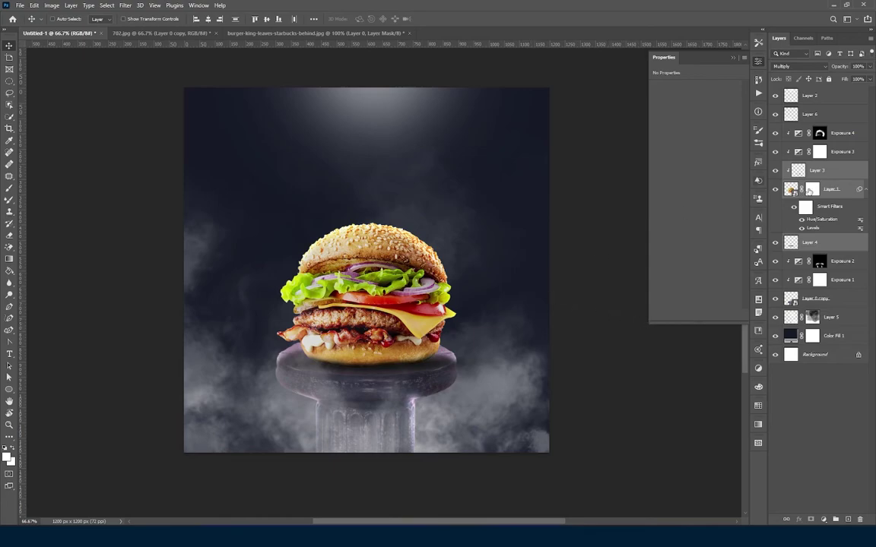
pyautogui.click(809, 190)
# Step: Type the word BURGER as a new text layer above the burger
pyautogui.click(819, 170)
pyautogui.click(830, 116)
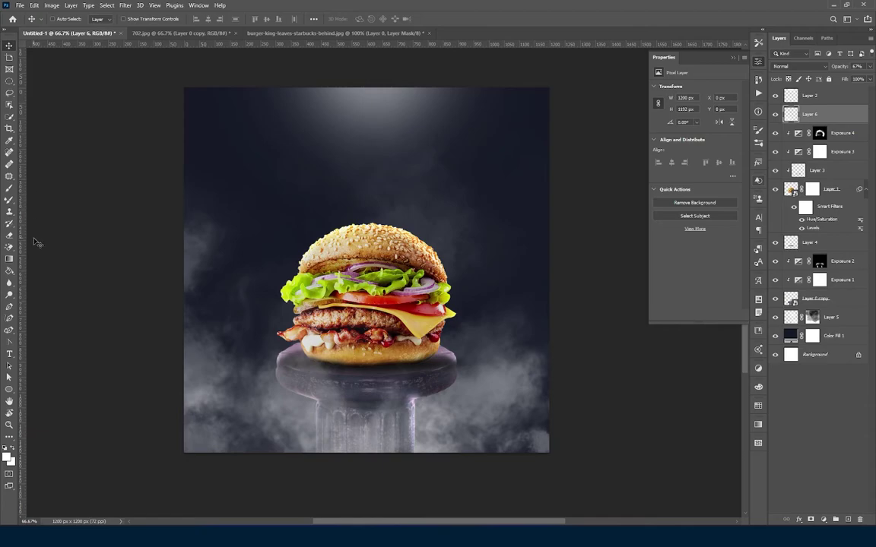
pyautogui.click(9, 353)
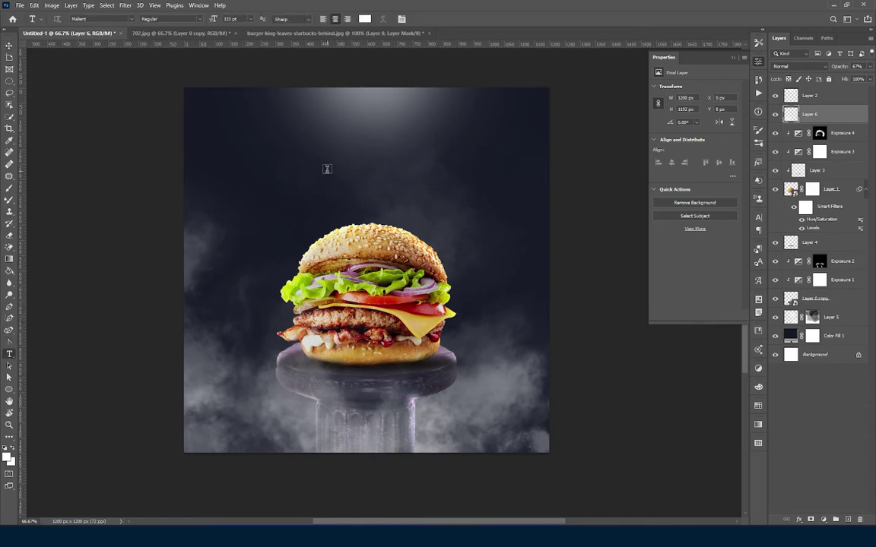
pyautogui.click(326, 169)
pyautogui.write('B')
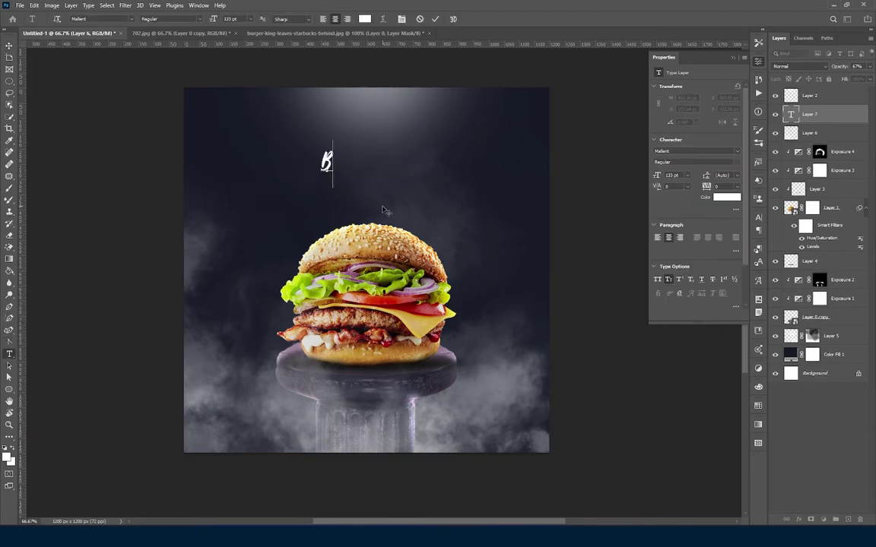
pyautogui.write('URGER')
pyautogui.hotkey('ctrl', 'Return')
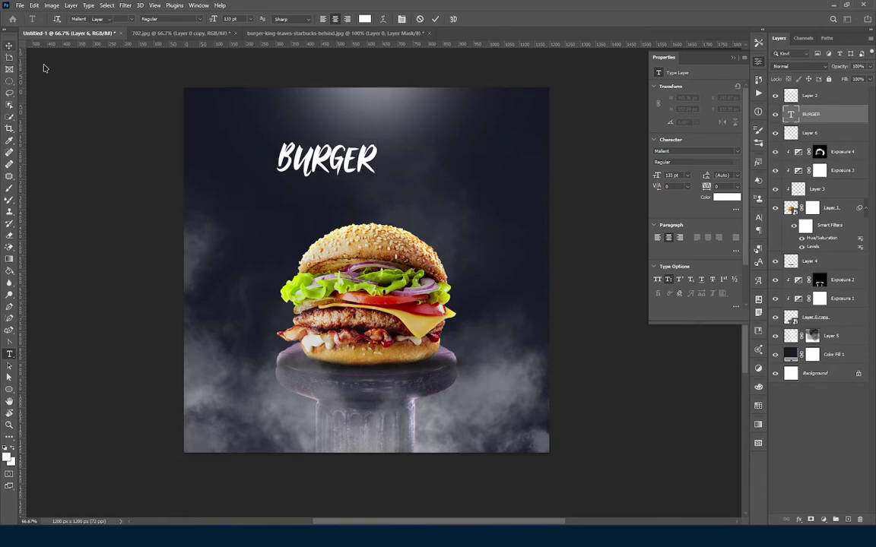
pyautogui.press('v')
# Step: Set BURGER in Resolve-ExtraboldNrw and enlarge it to about 320 pt
pyautogui.click(736, 151)
pyautogui.write('Lobster 1.4')
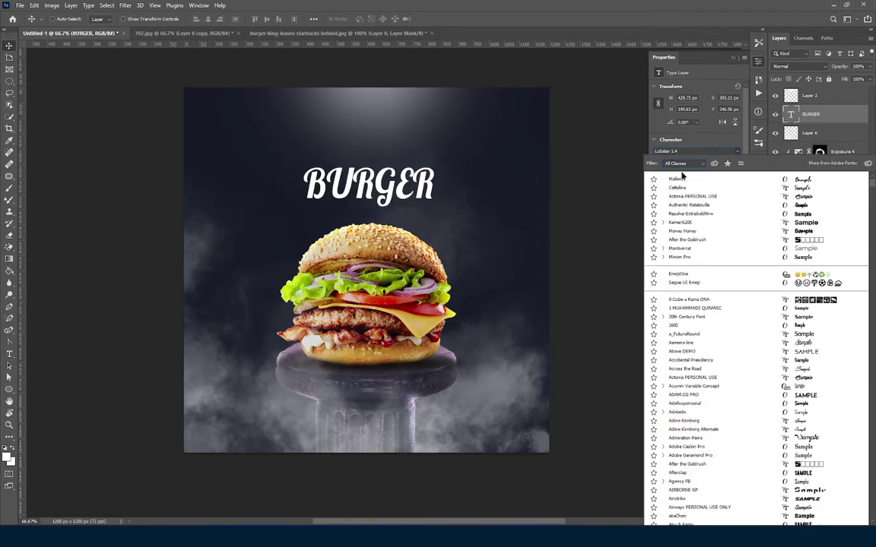
pyautogui.press('Down')
pyautogui.press('Down')
pyautogui.press('Down')
pyautogui.press('Down')
pyautogui.press('Return')
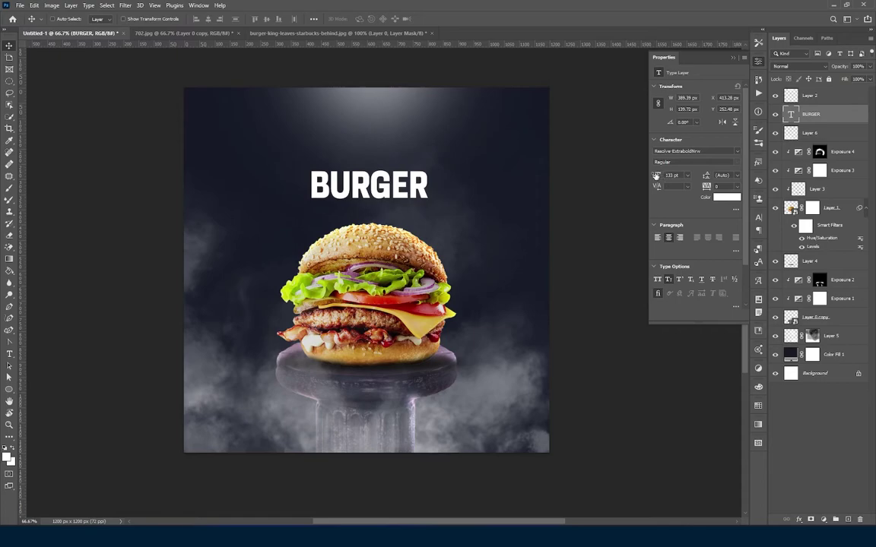
pyautogui.moveTo(655, 175); pyautogui.dragTo(730, 177)
# Step: Move BURGER below the burger layer in the stack and scale it to sit behind the bun
pyautogui.moveTo(324, 186); pyautogui.dragTo(331, 244)
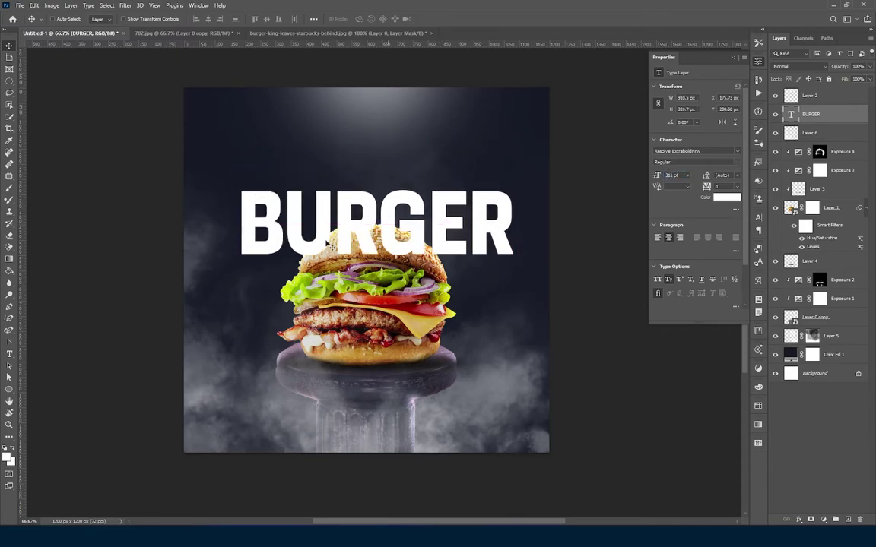
pyautogui.moveTo(851, 120); pyautogui.dragTo(836, 255)
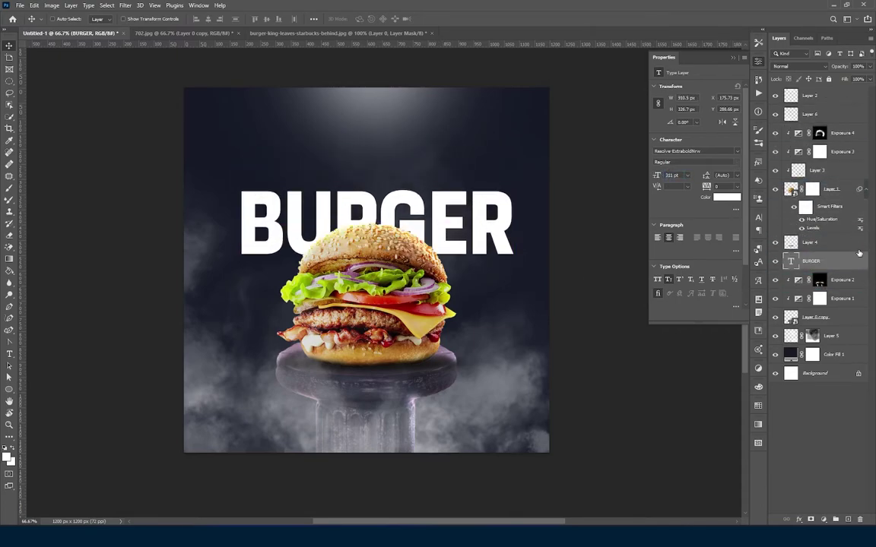
pyautogui.moveTo(444, 226); pyautogui.dragTo(435, 218)
pyautogui.hotkey('ctrl', 't')
pyautogui.moveTo(506, 176); pyautogui.dragTo(514, 179)
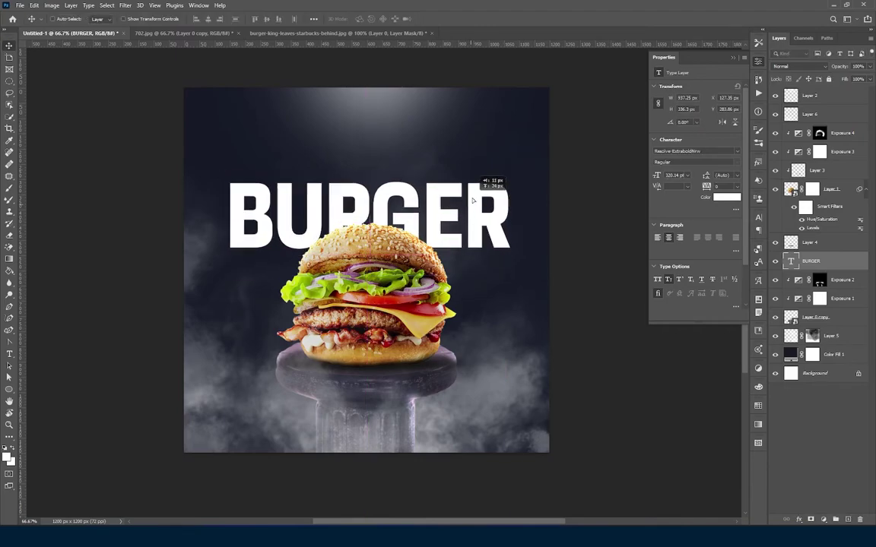
pyautogui.press('Return')
pyautogui.click(829, 190)
pyautogui.keyDown('ctrl'); pyautogui.click(790, 190); pyautogui.keyUp('ctrl')
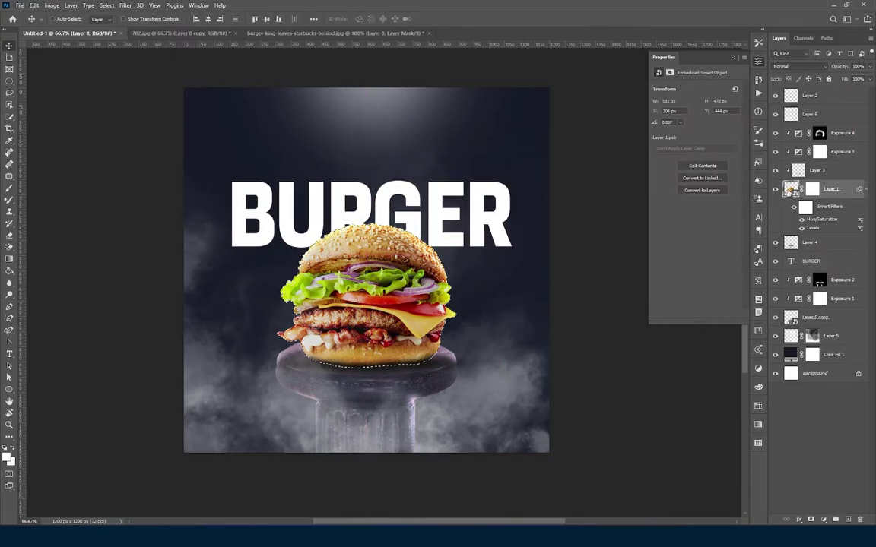
# Step: Fill a new layer above BURGER with a near-black #040404 burger shape
pyautogui.click(829, 263)
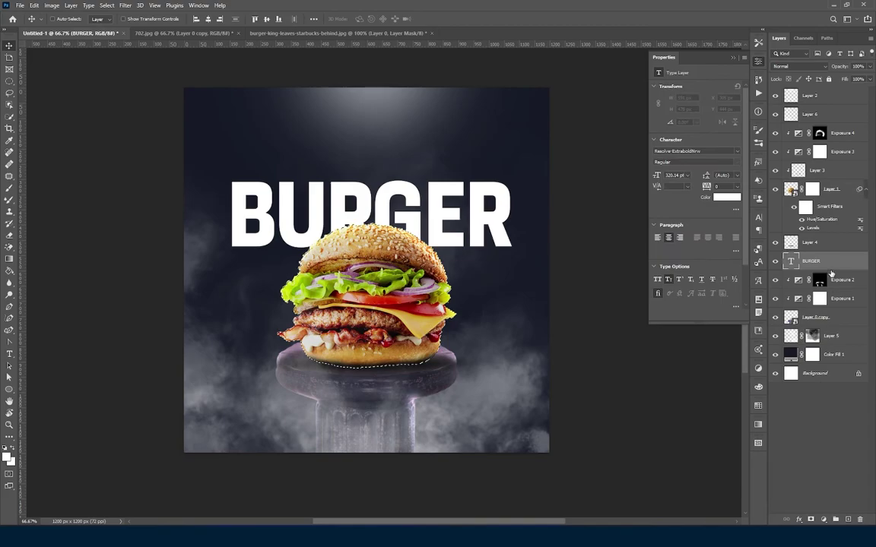
pyautogui.hotkey('ctrl', 'shift', 'alt', 'n')
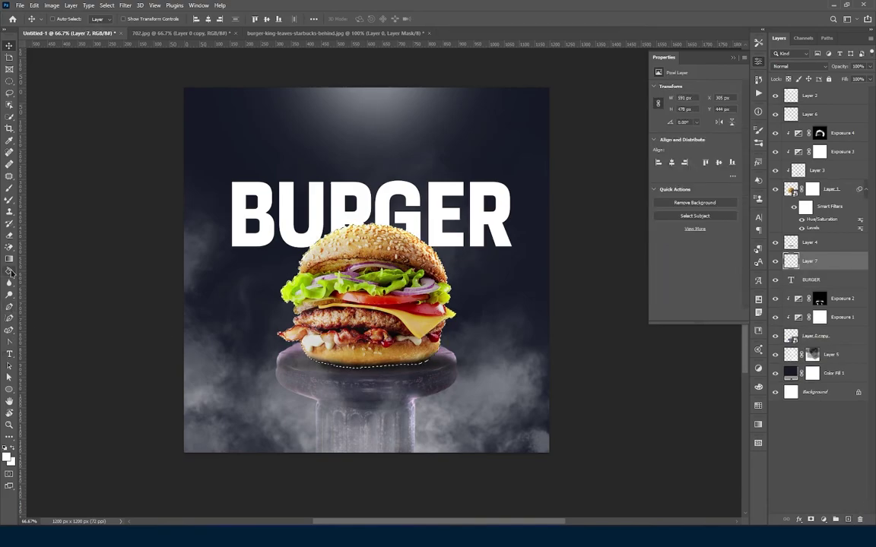
pyautogui.press('i')
pyautogui.click(7, 454)
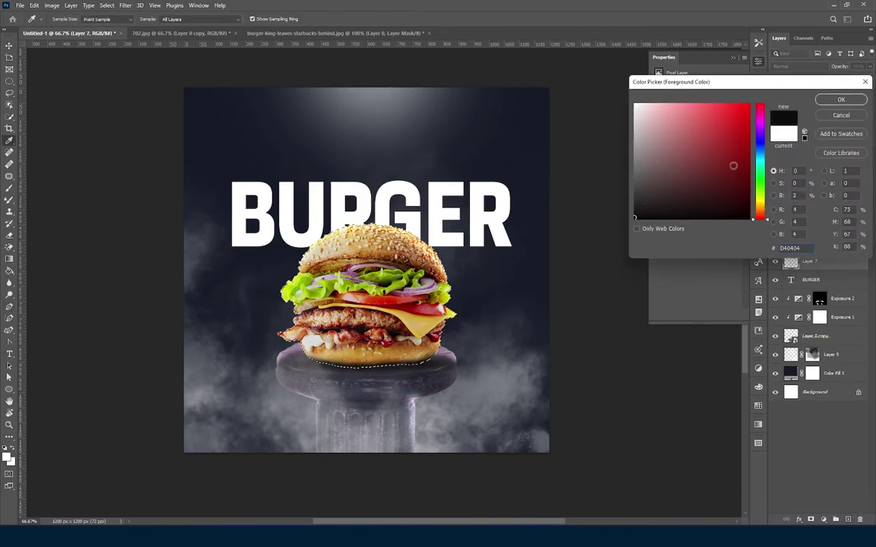
pyautogui.click(841, 99)
pyautogui.press('g')
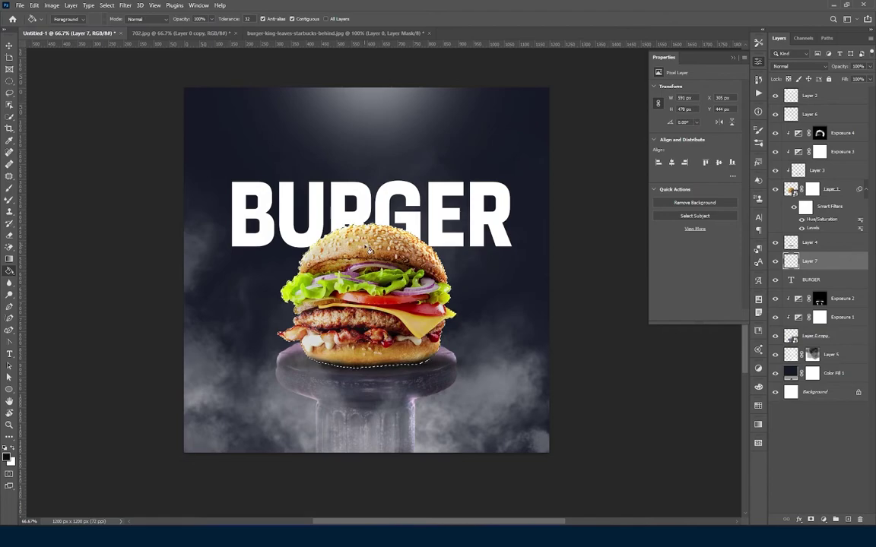
pyautogui.click(365, 248)
pyautogui.hotkey('ctrl', 'd')
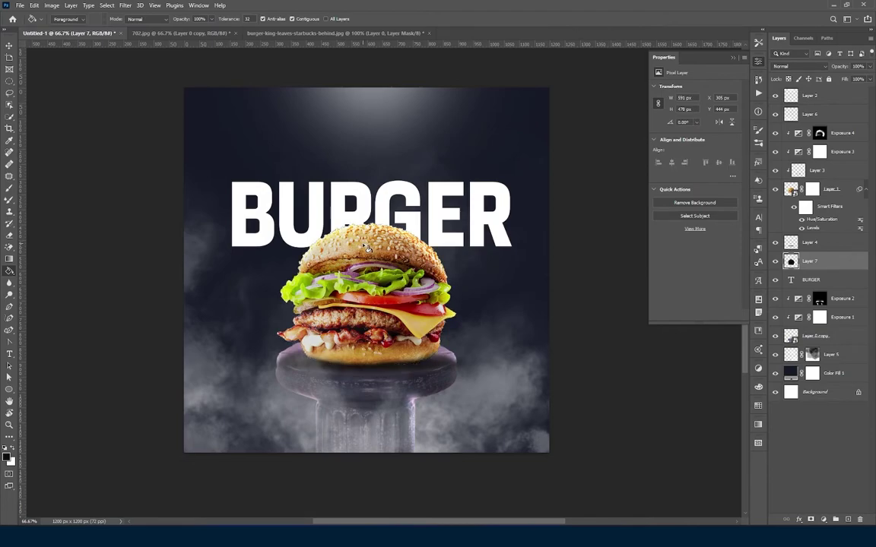
# Step: Blur the shadow layer with a 26.3 px Gaussian Blur and add a layer mask
pyautogui.click(124, 5)
pyautogui.moveTo(131, 121)
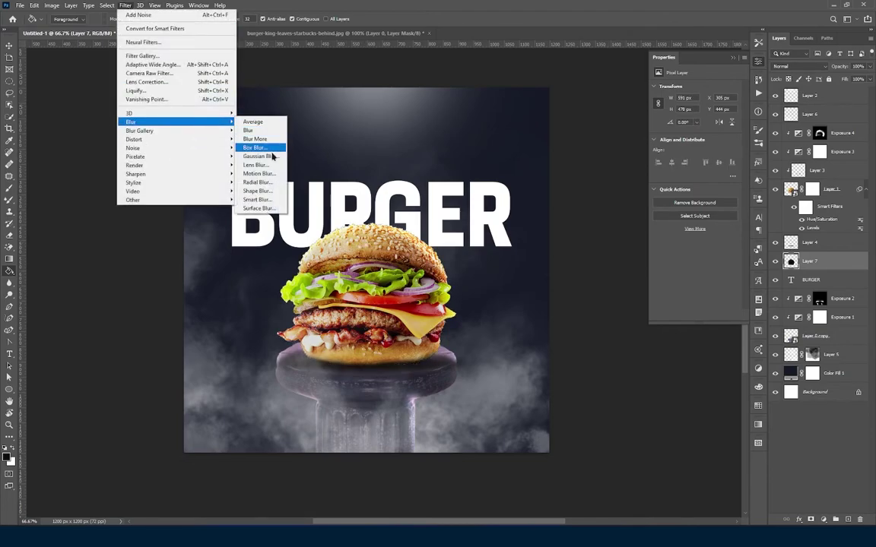
pyautogui.click(266, 149)
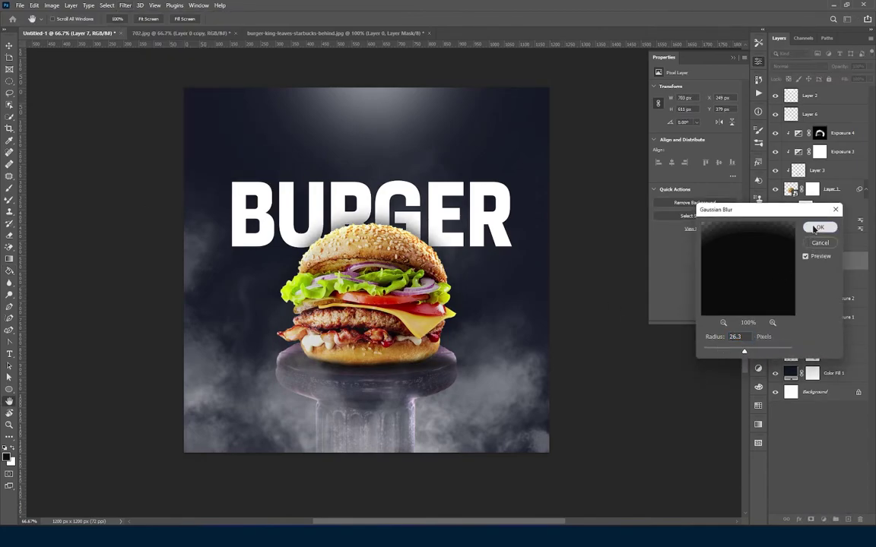
pyautogui.click(818, 228)
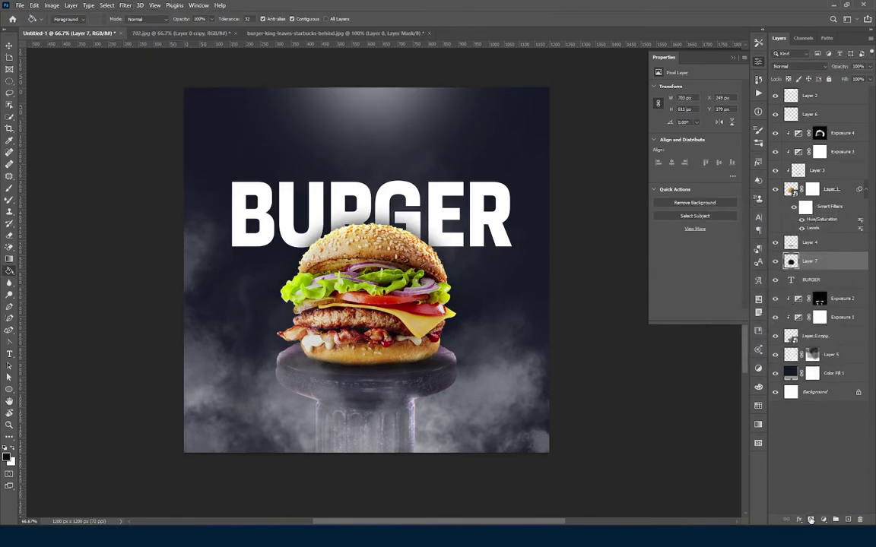
pyautogui.click(810, 519)
# Step: Paint out the shadow's mask around the burger with a 150 px black brush
pyautogui.press('b')
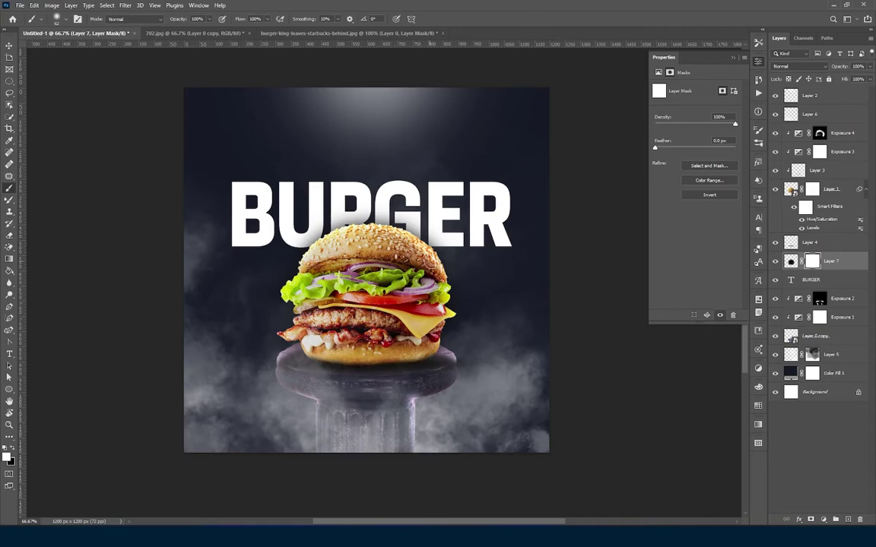
pyautogui.press('x')
pyautogui.press(']')
pyautogui.press(']')
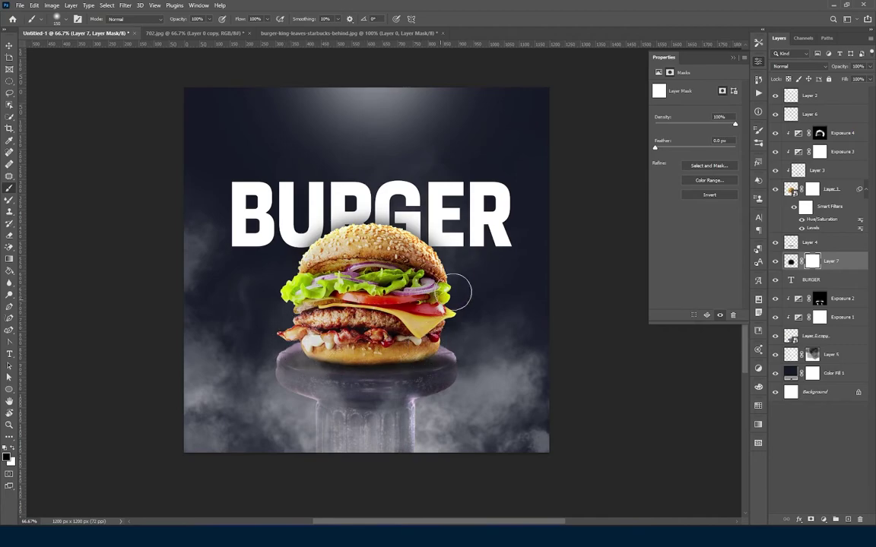
pyautogui.moveTo(456, 293); pyautogui.dragTo(287, 279)
# Step: Duplicate and merge the shadow into Layer 7 copy, then nudge BURGER up slightly
pyautogui.click(11, 47)
pyautogui.click(790, 261)
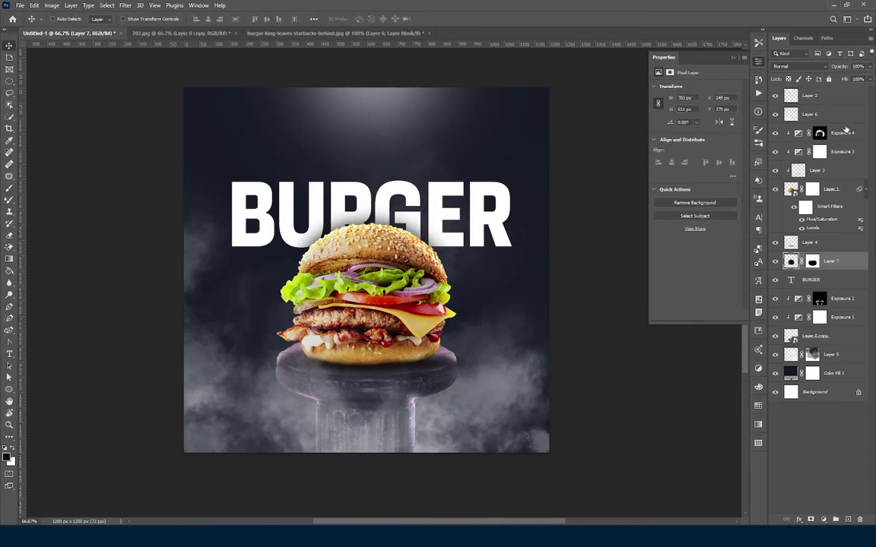
pyautogui.hotkey('ctrl', 'j')
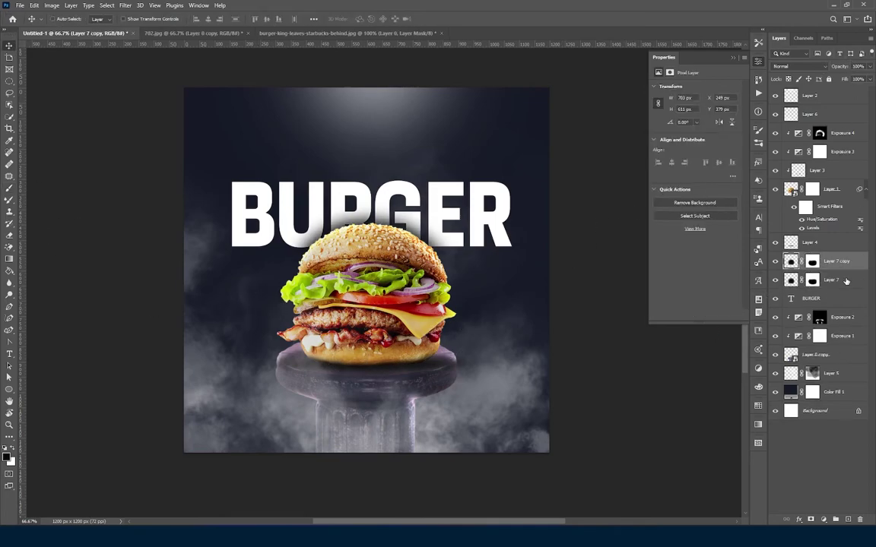
pyautogui.keyDown('shift'); pyautogui.click(846, 281); pyautogui.keyUp('shift')
pyautogui.hotkey('ctrl', 'e')
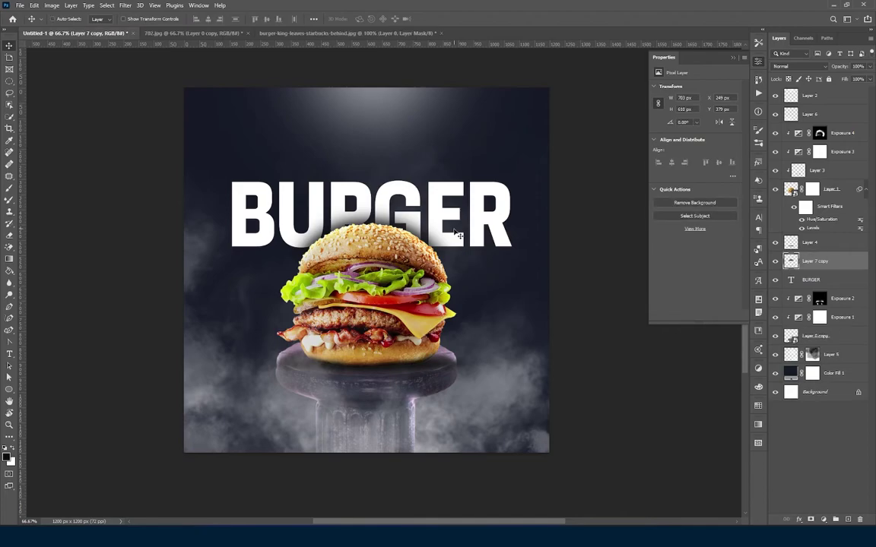
pyautogui.moveTo(409, 223); pyautogui.dragTo(409, 216)
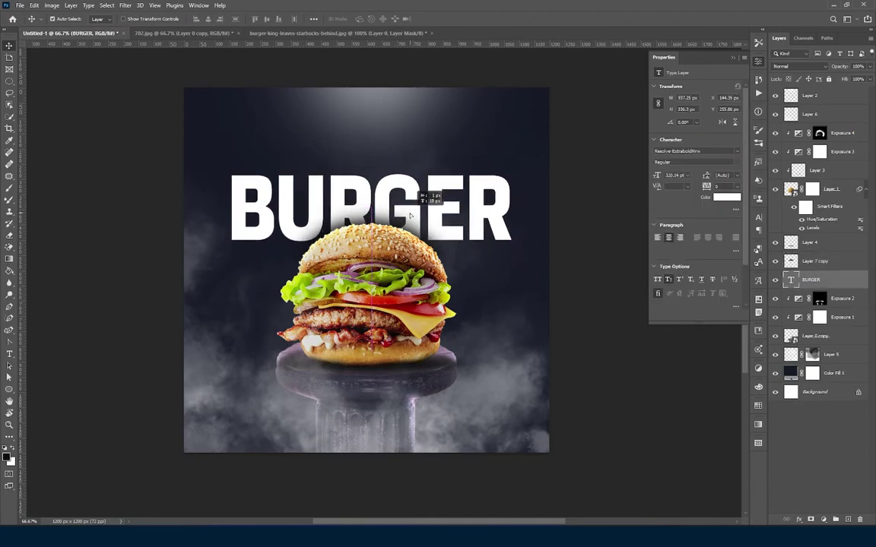
# Step: Add the 'Big Tast' script text just above BURGER
pyautogui.press('t')
pyautogui.click(331, 139)
pyautogui.write('BIG YA')
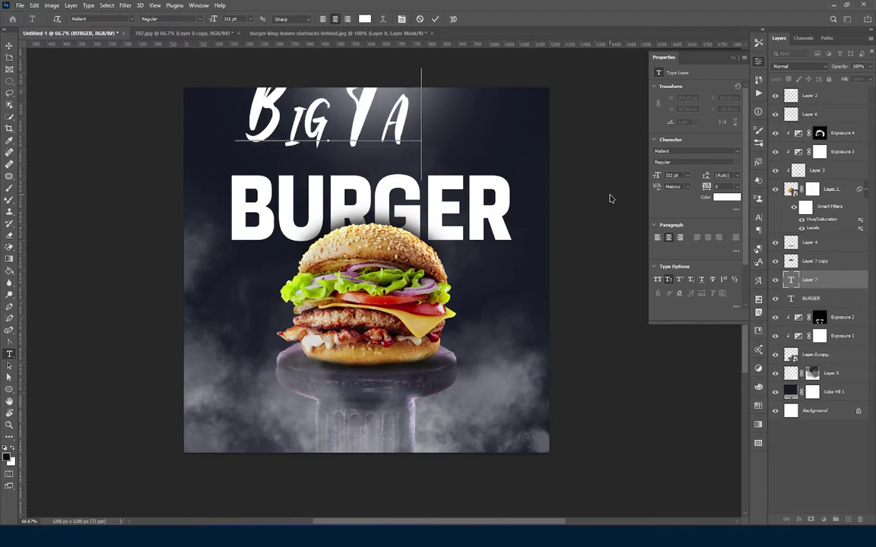
pyautogui.write('st')
pyautogui.hotkey('ctrl', 'a')
pyautogui.hotkey('ctrl', 'Return')
pyautogui.press('v')
pyautogui.moveTo(343, 112)
pyautogui.mouseDown()
pyautogui.moveTo(394, 139)
pyautogui.moveTo(426, 169)
pyautogui.mouseUp()
# Step: Colour 'Big Tast' orange, enlarge it, and centre it above BURGER
pyautogui.click(726, 197)
pyautogui.click(759, 213)
pyautogui.click(715, 107)
pyautogui.click(840, 98)
pyautogui.hotkey('ctrl', 't')
pyautogui.press('Return')
pyautogui.press('t')
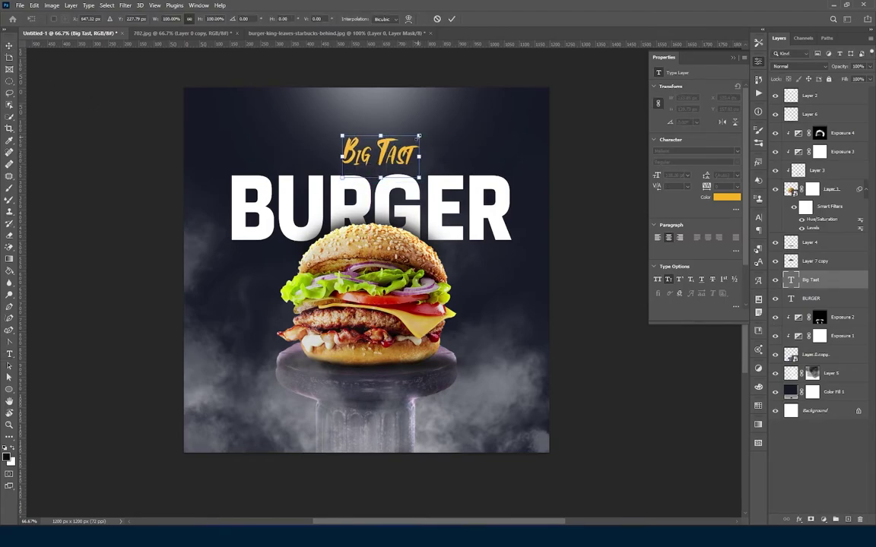
pyautogui.press('v')
pyautogui.moveTo(387, 144); pyautogui.dragTo(387, 151)
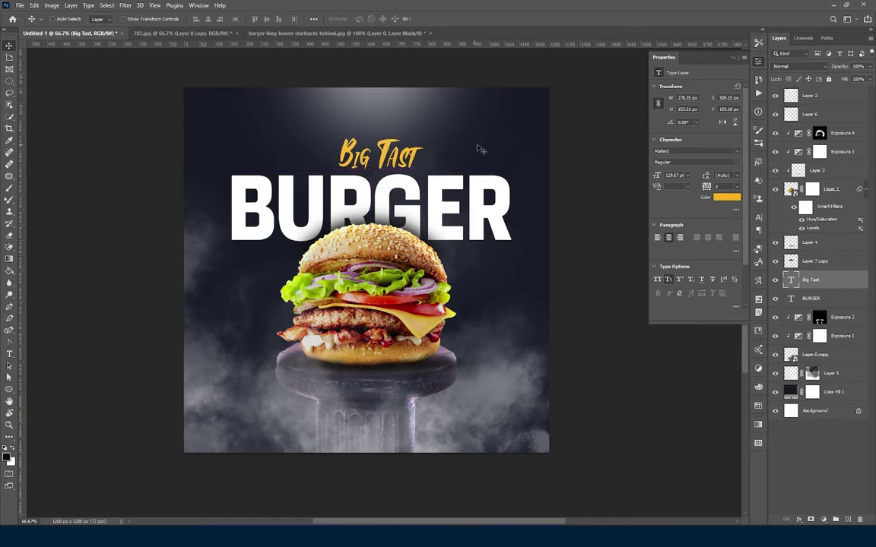
# Step: Raise the top glow layer, Layer 2, to 70% opacity
pyautogui.hotkey('alt', 'shift', ']')
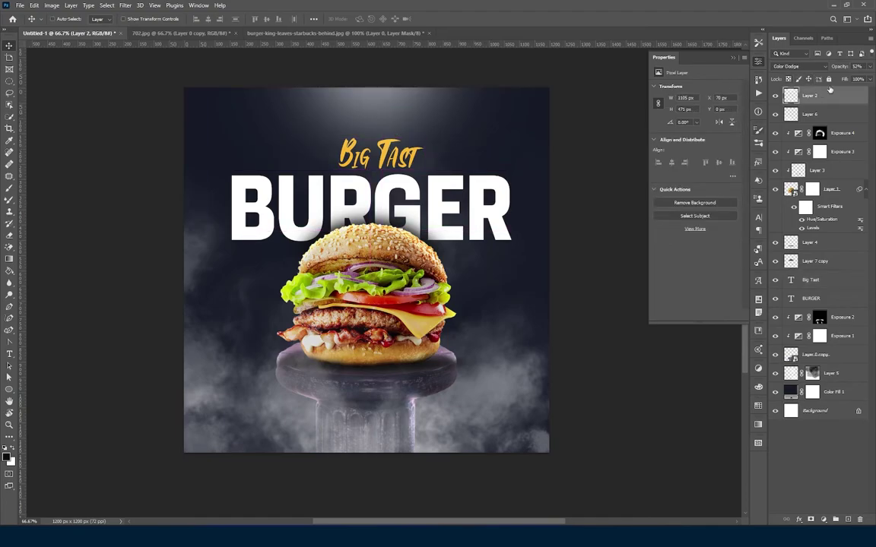
pyautogui.moveTo(855, 79); pyautogui.dragTo(857, 79)
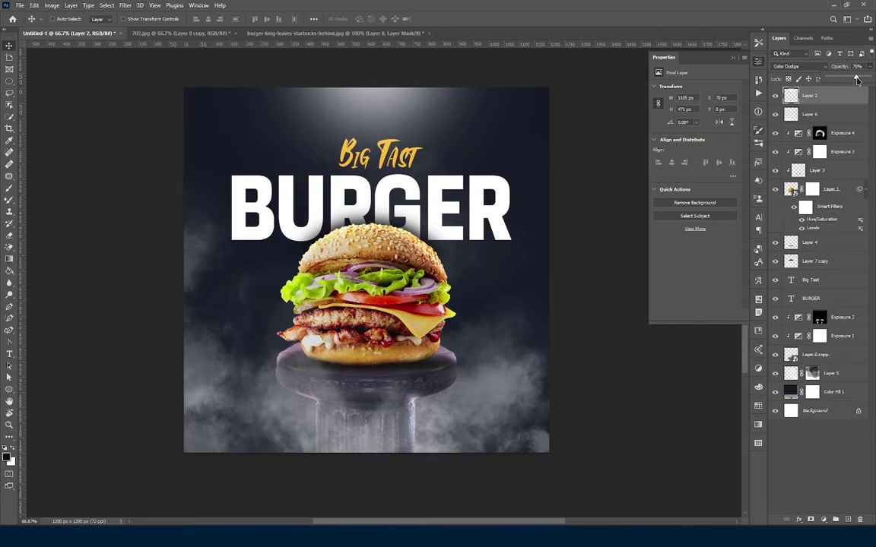
pyautogui.click(374, 155)
# Step: Add a black Color Fill layer and apply Add Noise at about 47.7%
pyautogui.click(823, 520)
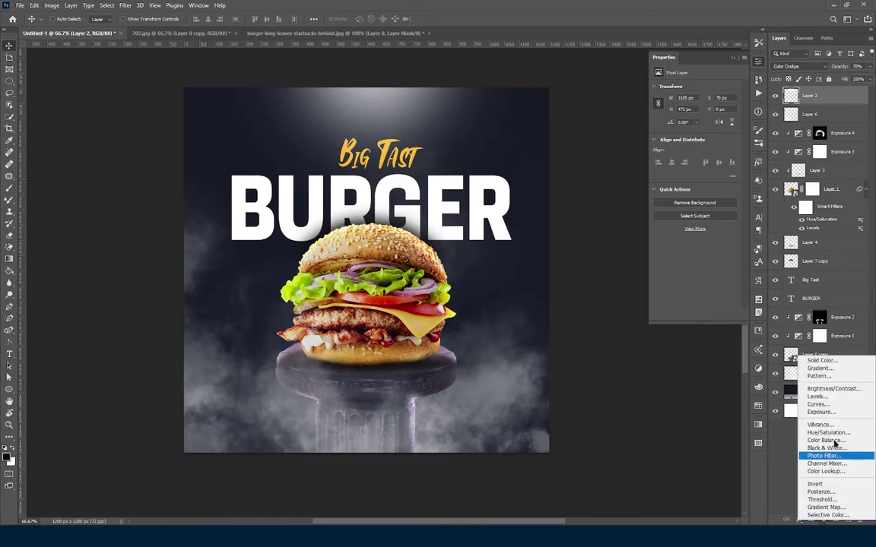
pyautogui.click(820, 361)
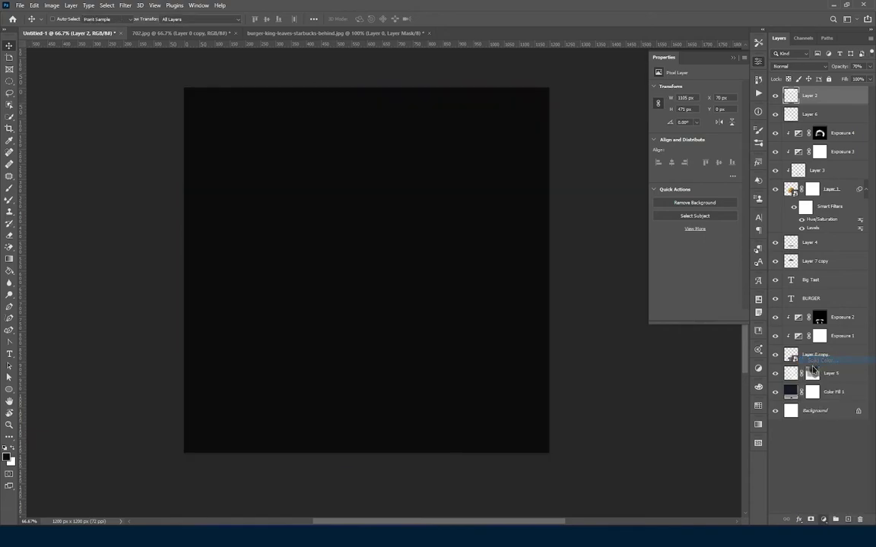
pyautogui.click(828, 105)
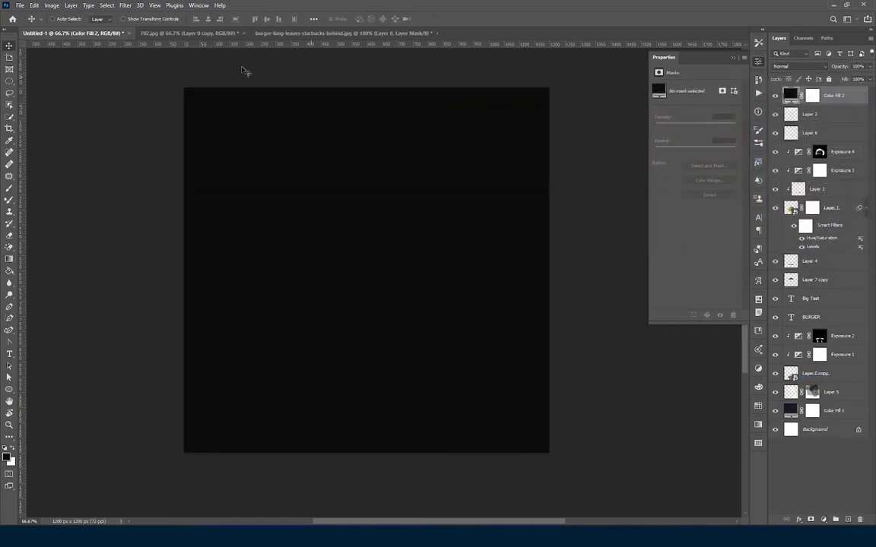
pyautogui.click(124, 5)
pyautogui.click(255, 148)
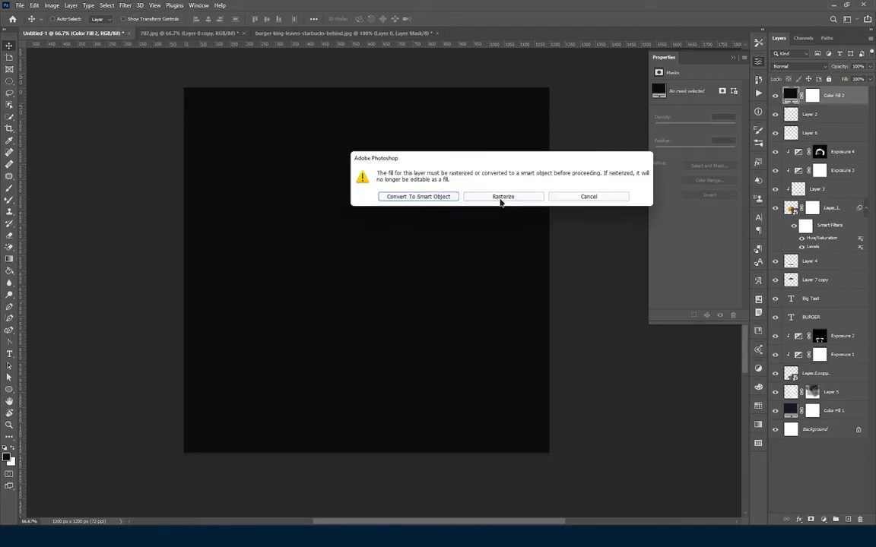
pyautogui.click(439, 179)
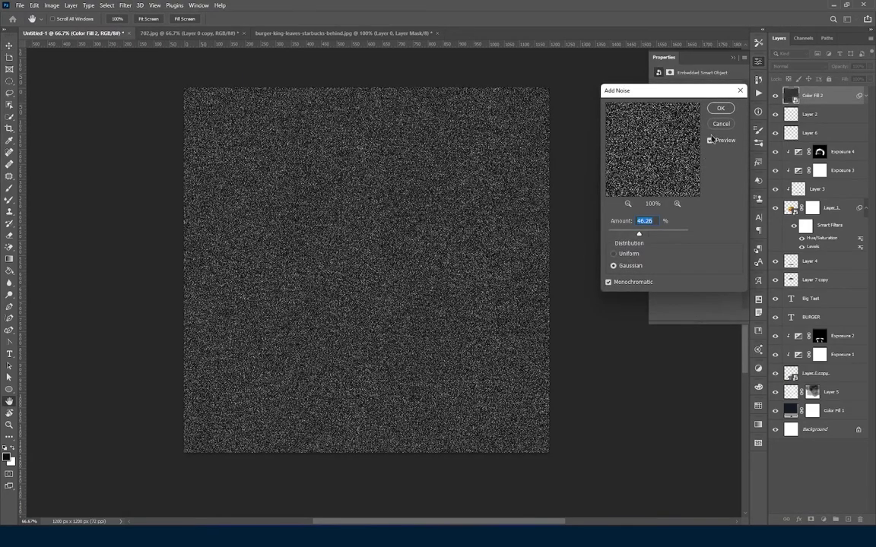
pyautogui.moveTo(640, 236); pyautogui.dragTo(638, 236)
pyautogui.click(719, 109)
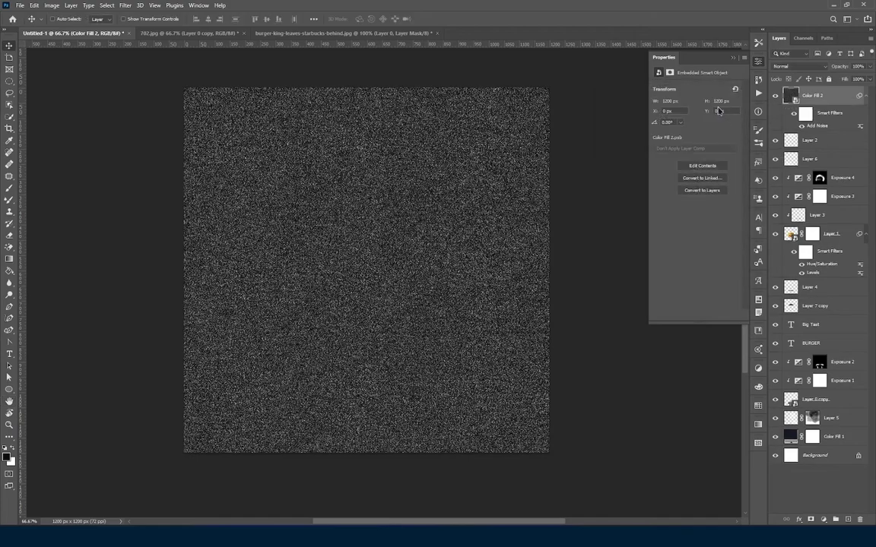
# Step: Blend the grain layer as Soft Light at about 11% opacity
pyautogui.click(789, 67)
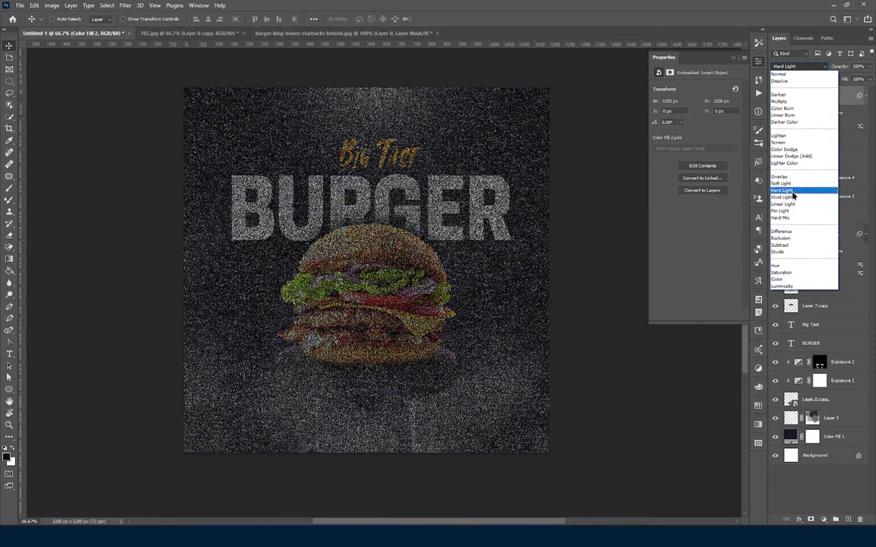
pyautogui.click(793, 184)
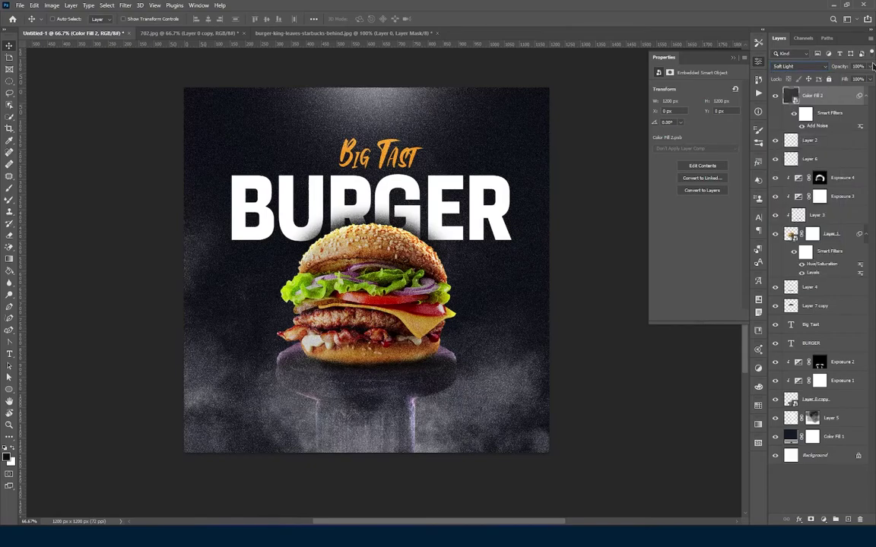
pyautogui.click(871, 66)
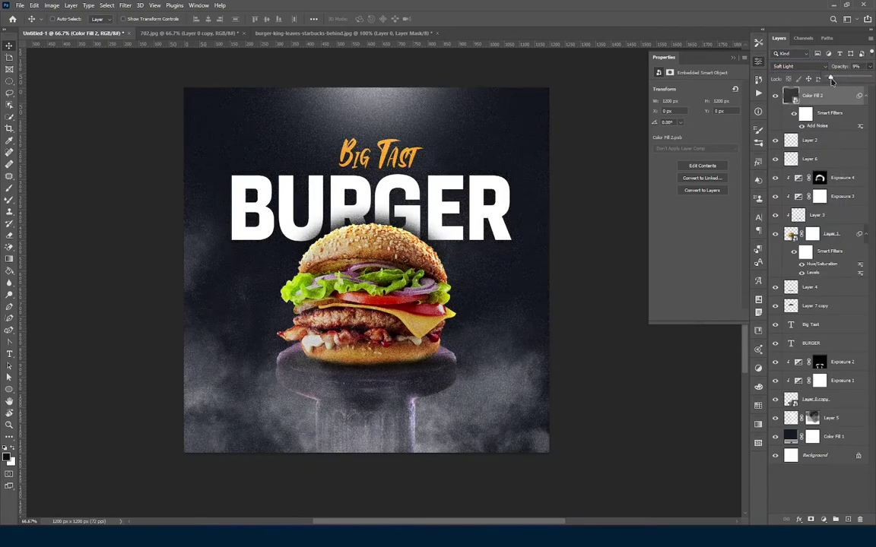
pyautogui.moveTo(831, 80); pyautogui.dragTo(837, 80)
# Step: Revisit the burger's Hue/Saturation and Levels smart filters, setting the Levels white input to 221
pyautogui.click(790, 236)
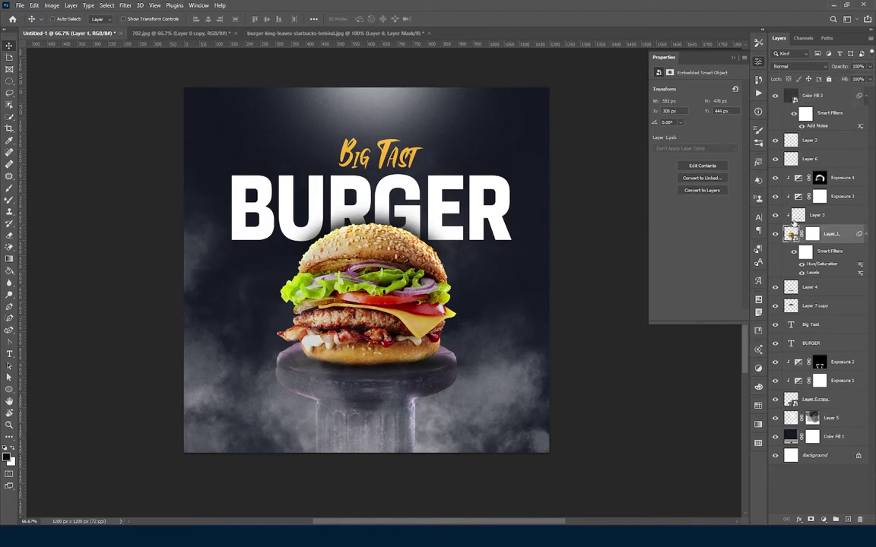
pyautogui.doubleClick(819, 264)
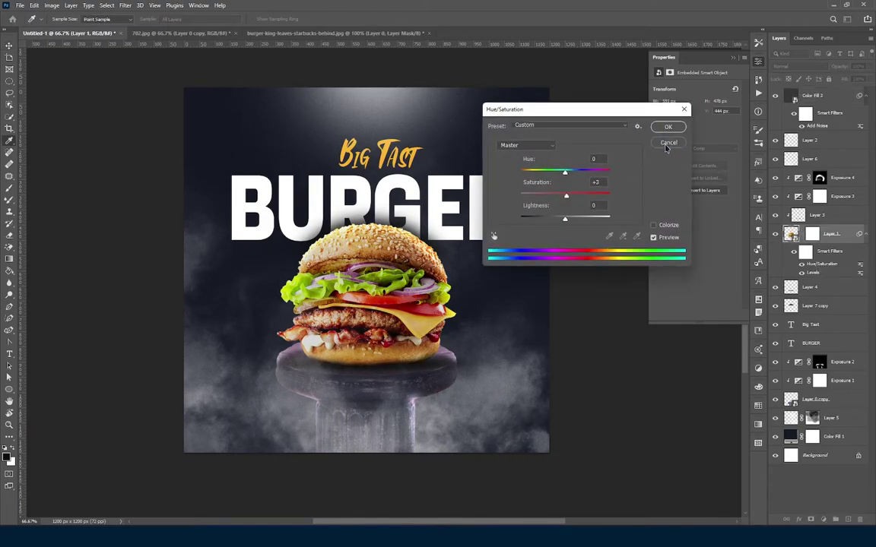
pyautogui.click(667, 143)
pyautogui.doubleClick(813, 272)
pyautogui.click(446, 201)
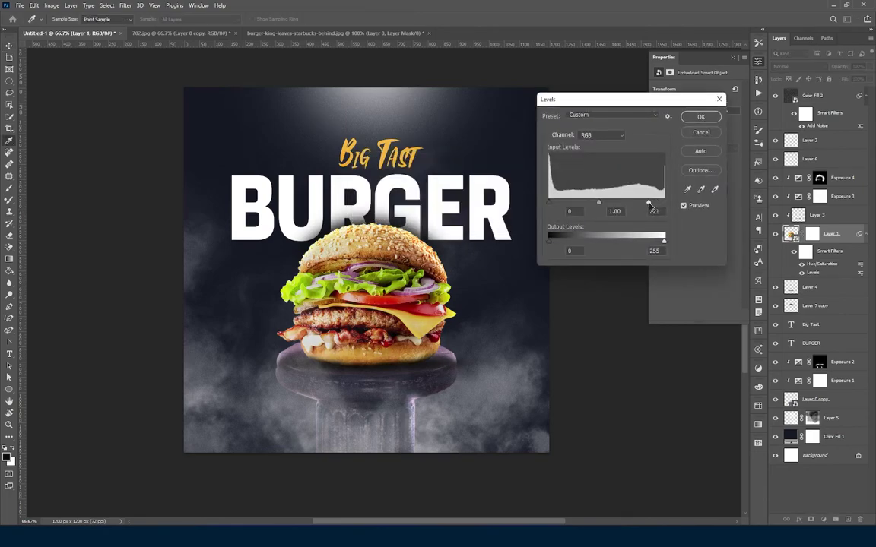
pyautogui.click(699, 117)
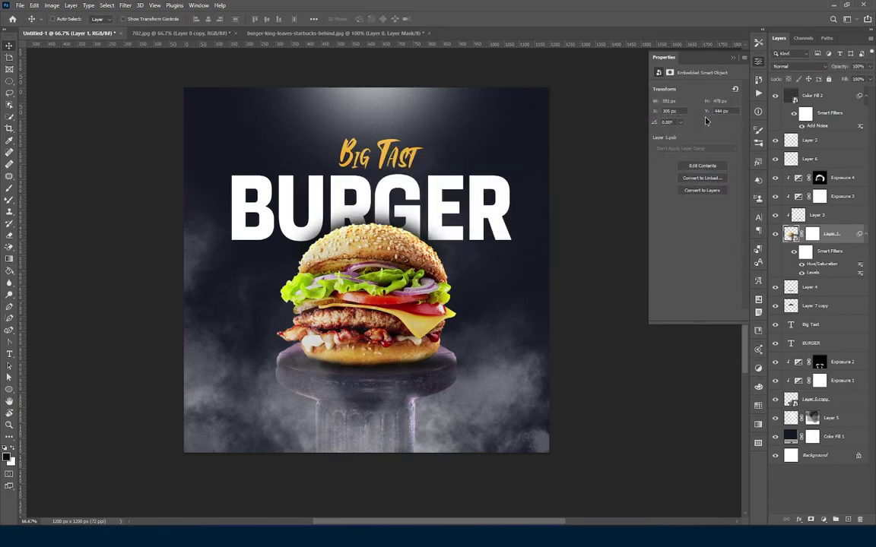
pyautogui.click(743, 70)
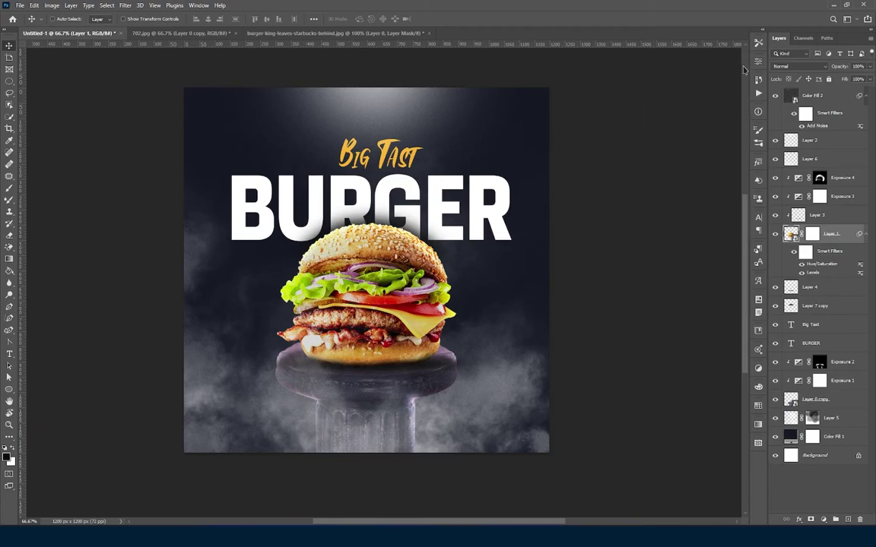
# Step: Open the BURGUR logo image
pyautogui.click(19, 6)
pyautogui.click(38, 28)
pyautogui.doubleClick(315, 95)
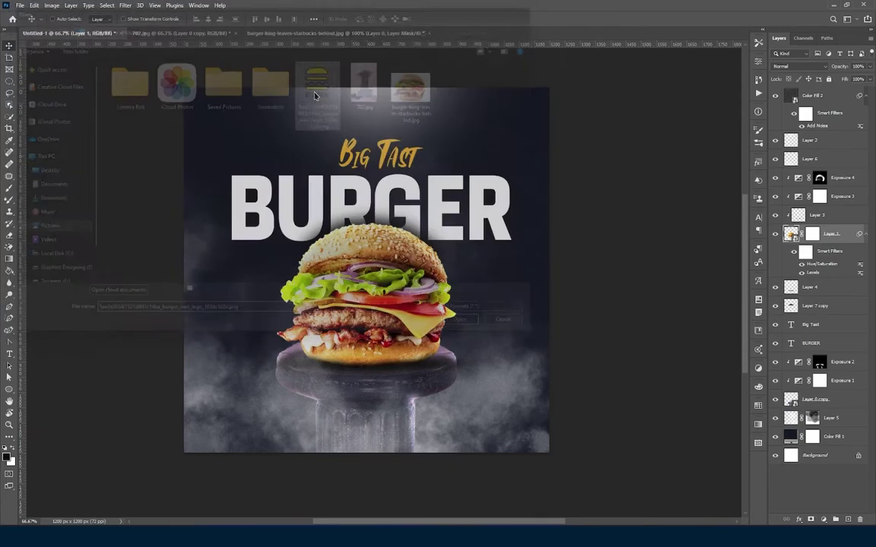
# Step: Cover the logo's lettering and wavy line with white rectangles
pyautogui.rightClick(9, 389)
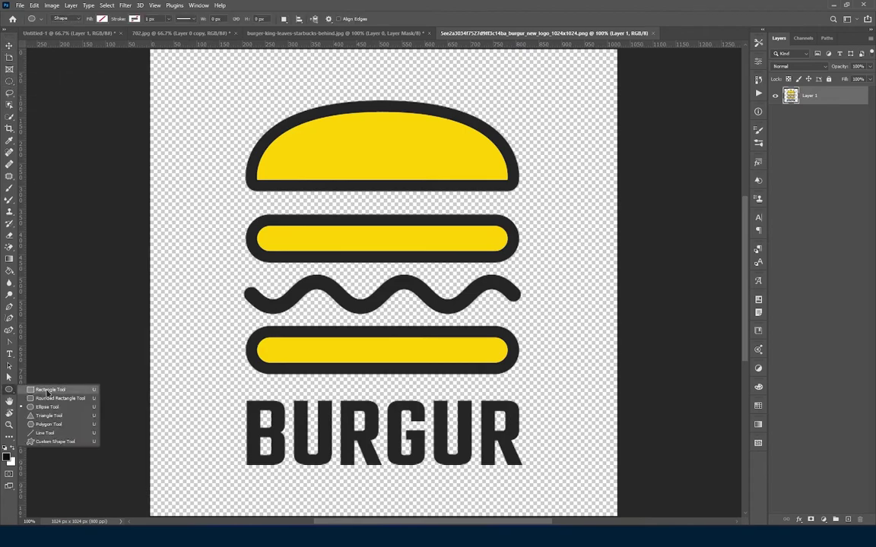
pyautogui.click(46, 351)
pyautogui.moveTo(225, 391); pyautogui.dragTo(544, 485)
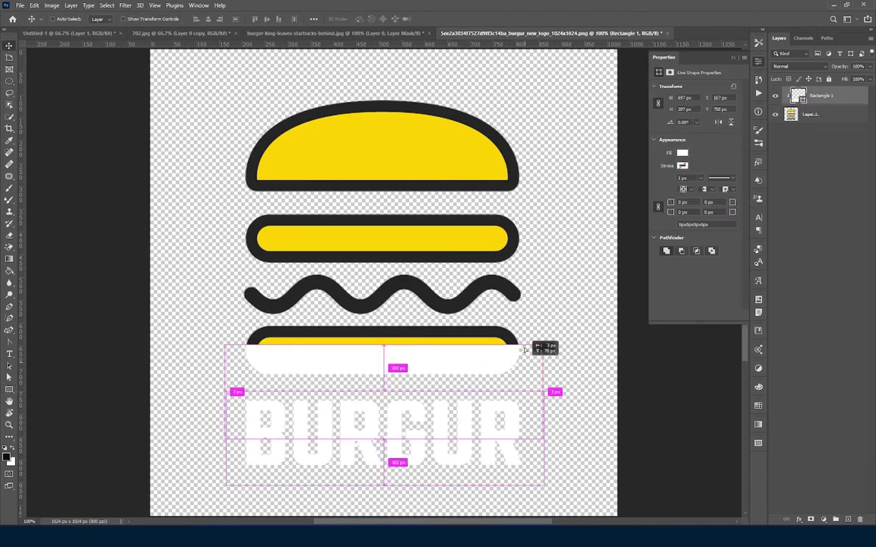
pyautogui.moveTo(384, 437); pyautogui.dragTo(399, 297)
pyautogui.hotkey('ctrl', 't')
pyautogui.moveTo(532, 298); pyautogui.dragTo(523, 297)
pyautogui.moveTo(278, 297); pyautogui.dragTo(236, 297)
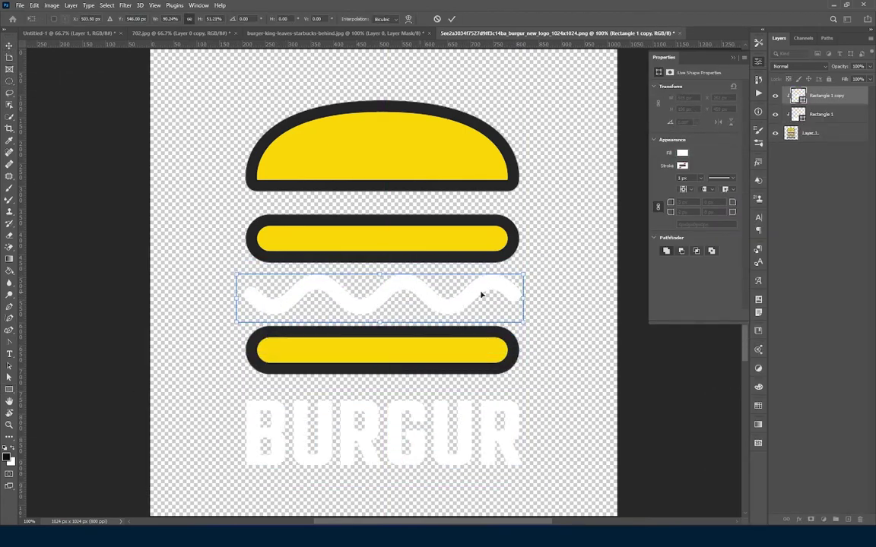
pyautogui.press('Return')
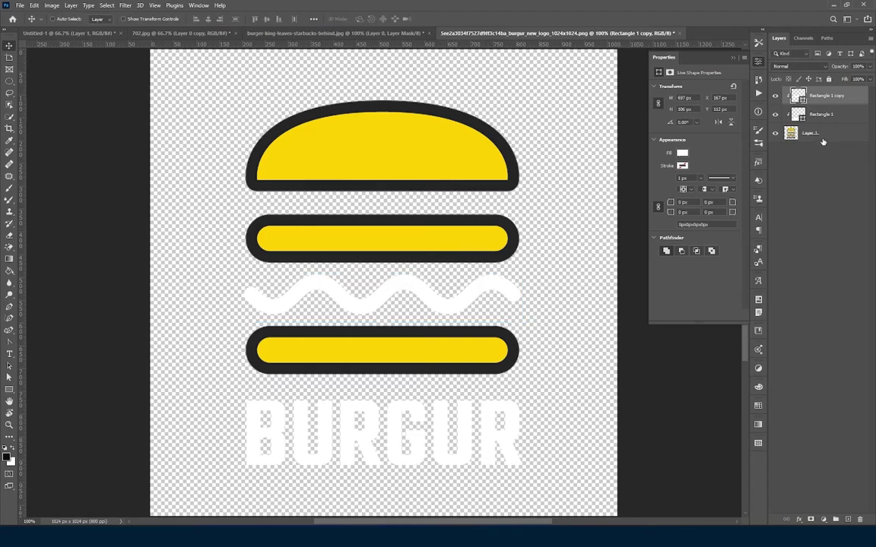
# Step: Convert the logo layers into one smart object and drag it into the poster
pyautogui.rightClick(822, 141)
pyautogui.click(821, 254)
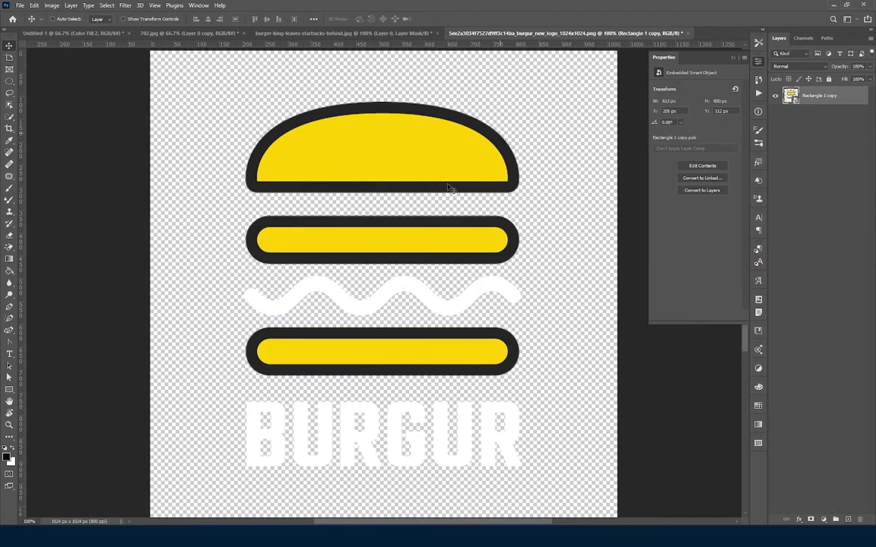
pyautogui.moveTo(394, 172)
pyautogui.mouseDown()
pyautogui.moveTo(456, 344)
pyautogui.moveTo(418, 316)
pyautogui.mouseUp()
# Step: Scale the BURGUR logo down to 182 × 132 px in the bottom-right corner
pyautogui.hotkey('ctrl', 't')
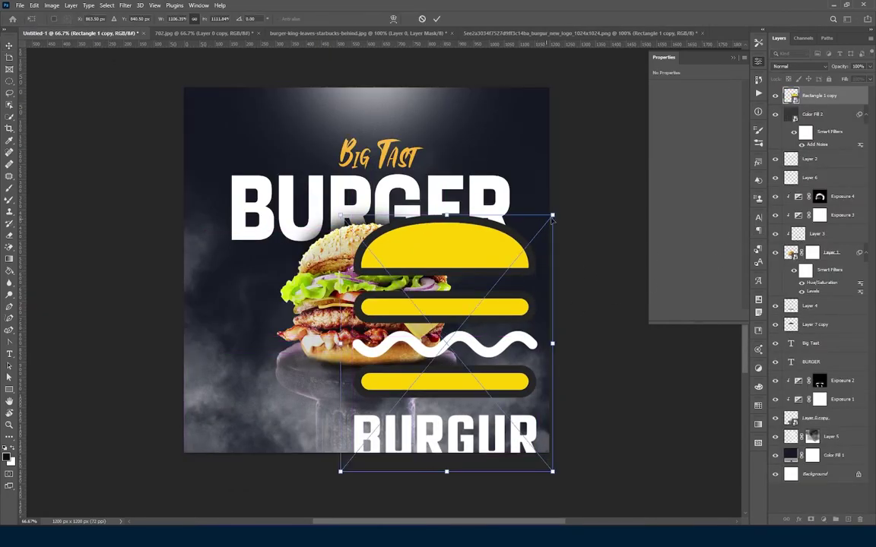
pyautogui.moveTo(539, 215)
pyautogui.mouseDown()
pyautogui.moveTo(472, 310)
pyautogui.moveTo(526, 392)
pyautogui.moveTo(524, 408)
pyautogui.mouseUp()
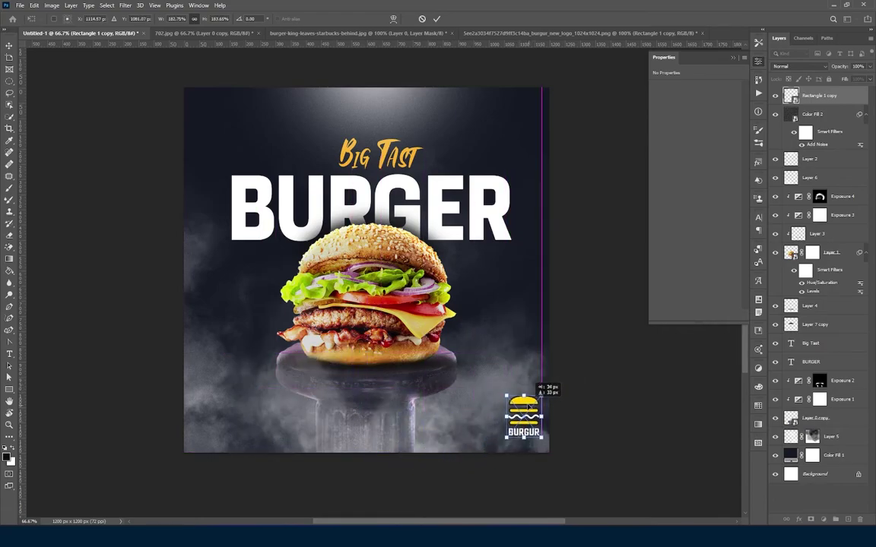
pyautogui.press('Return')
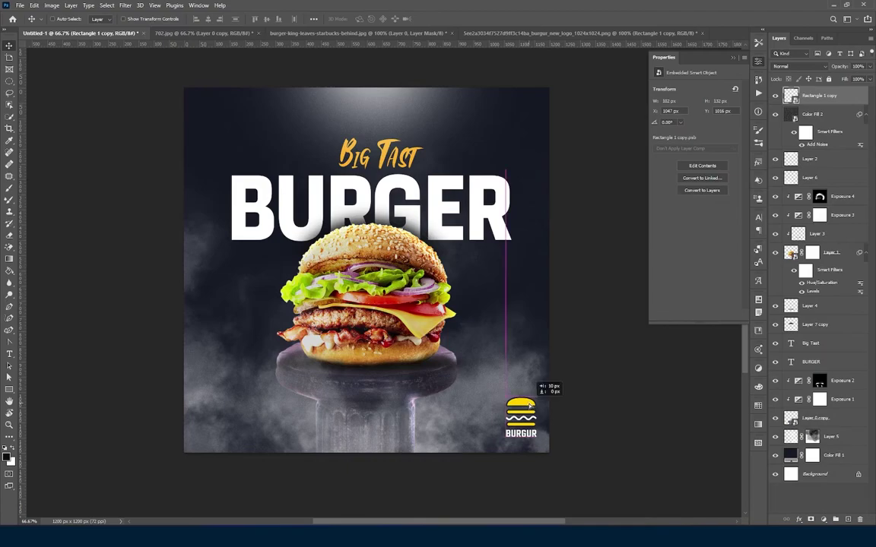
pyautogui.moveTo(530, 406); pyautogui.dragTo(528, 409)
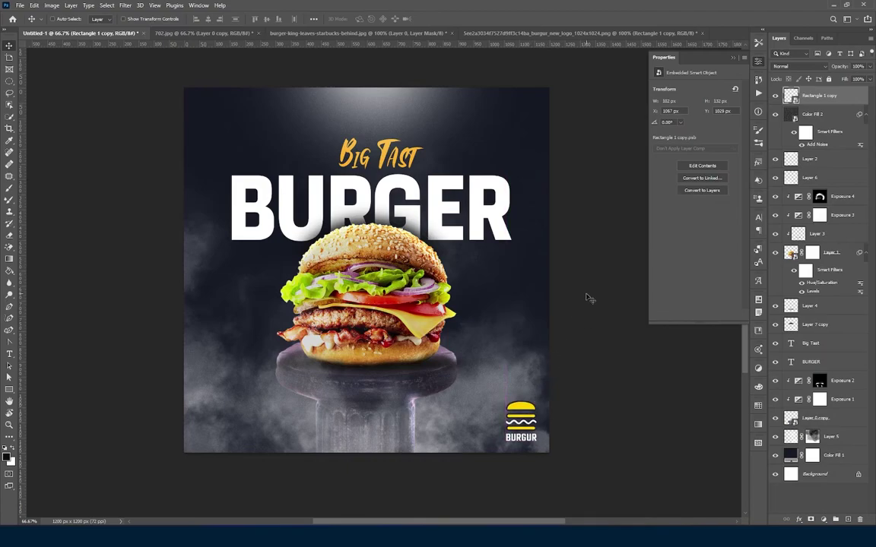
pyautogui.keyDown('ctrl'); pyautogui.click(494, 228); pyautogui.keyUp('ctrl')
# Step: Add a black Drop Shadow with 100% spread and 1 px size to Color Fill 2
pyautogui.rightClick(820, 115)
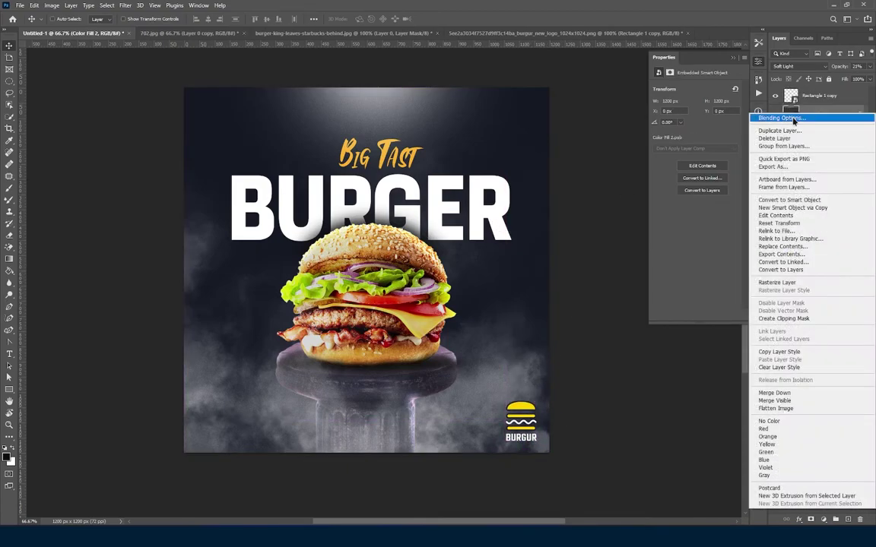
pyautogui.click(805, 121)
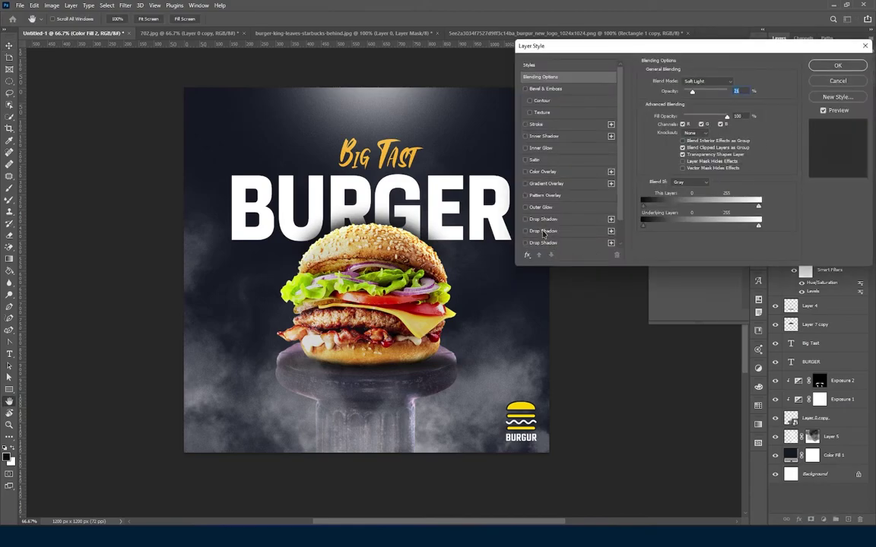
pyautogui.click(543, 231)
pyautogui.moveTo(802, 56); pyautogui.dragTo(857, 55)
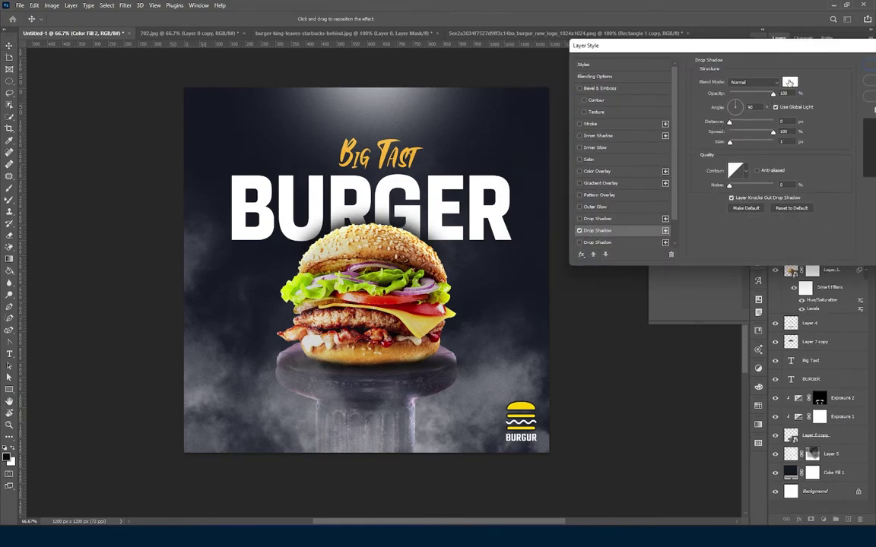
pyautogui.click(790, 82)
pyautogui.click(841, 99)
pyautogui.moveTo(801, 47); pyautogui.dragTo(687, 106)
pyautogui.click(778, 124)
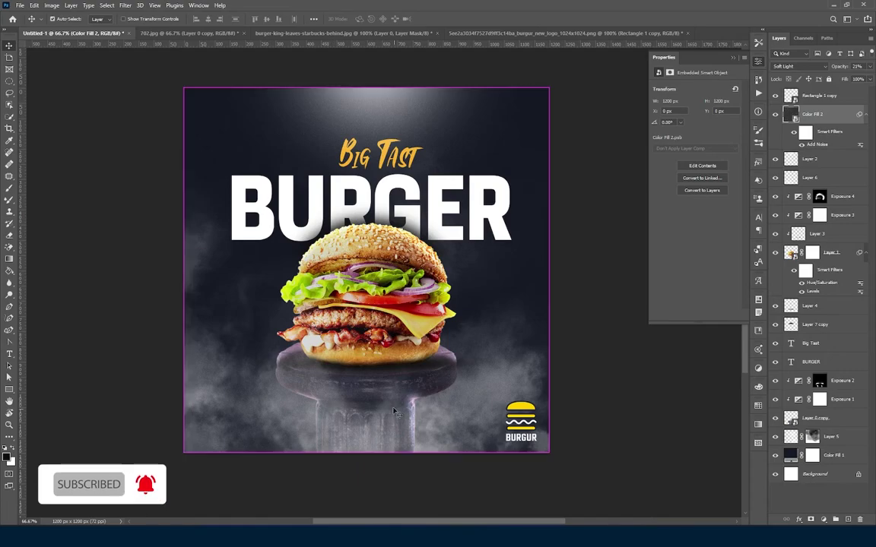
# Step: Duplicate smoke Layer 5 higher up and mask away its hard edges with a soft brush
pyautogui.click(831, 437)
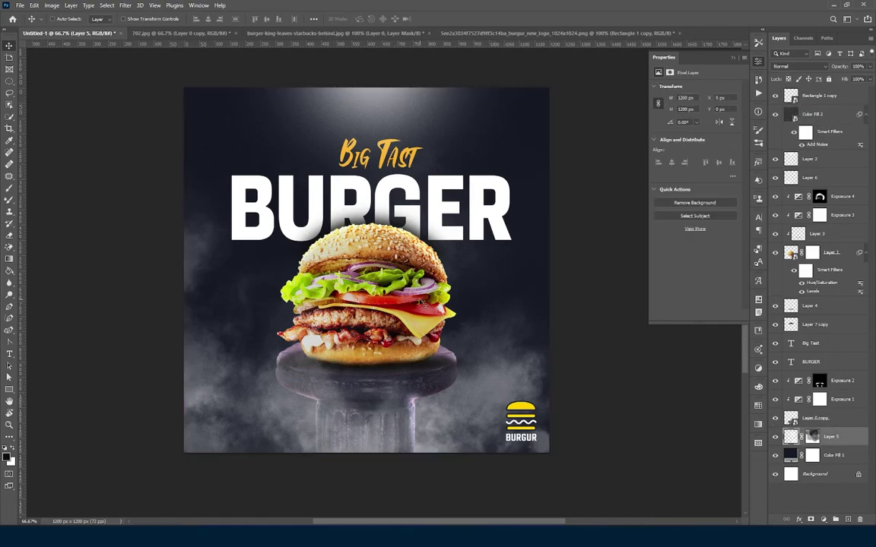
pyautogui.moveTo(496, 433)
pyautogui.mouseDown()
pyautogui.moveTo(508, 203)
pyautogui.moveTo(500, 215)
pyautogui.moveTo(509, 226)
pyautogui.mouseUp()
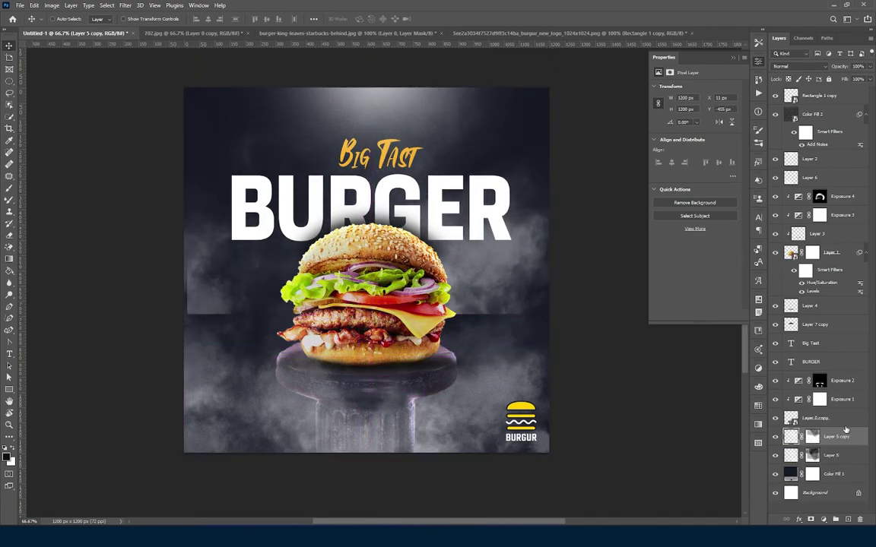
pyautogui.click(9, 188)
pyautogui.rightClick(311, 241)
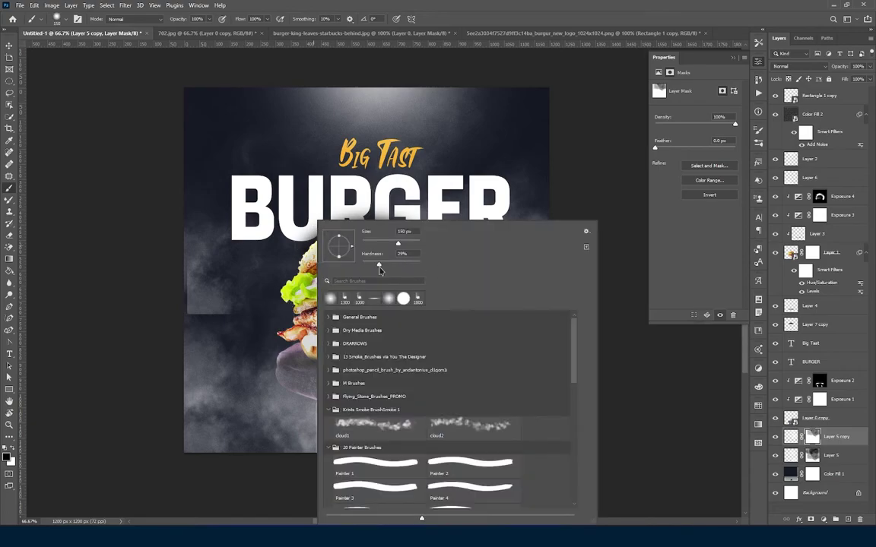
pyautogui.press('Return')
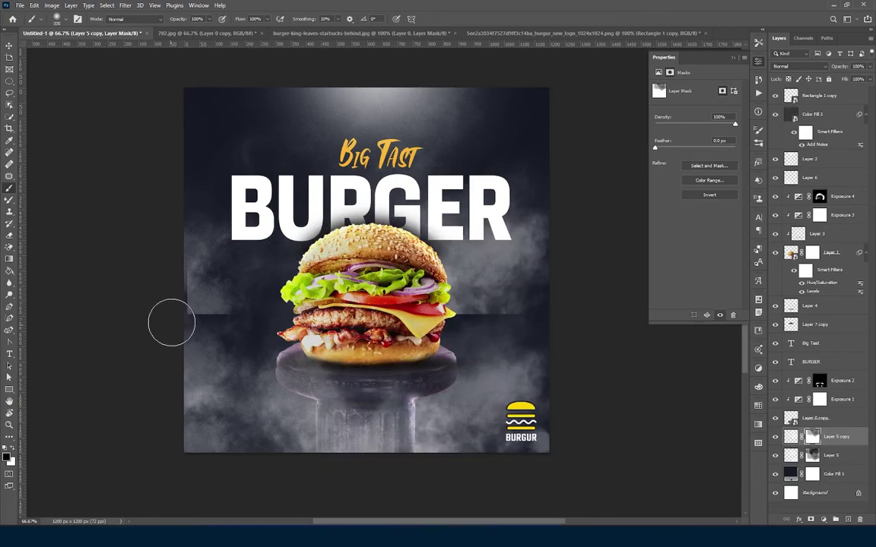
pyautogui.moveTo(171, 323)
pyautogui.mouseDown()
pyautogui.moveTo(167, 274)
pyautogui.moveTo(209, 332)
pyautogui.moveTo(512, 344)
pyautogui.moveTo(365, 355)
pyautogui.mouseUp()
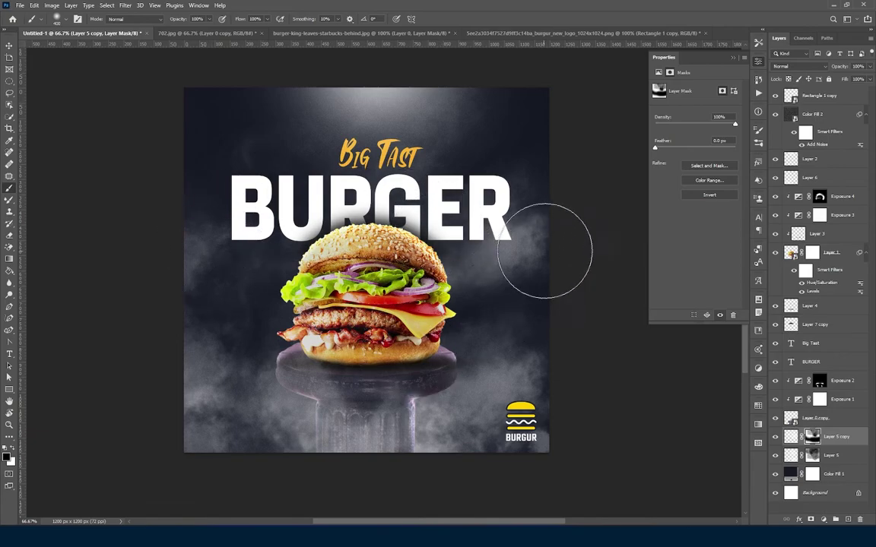
# Step: Reposition the extra smoke copy around the burger
pyautogui.click(10, 47)
pyautogui.moveTo(487, 265); pyautogui.dragTo(493, 311)
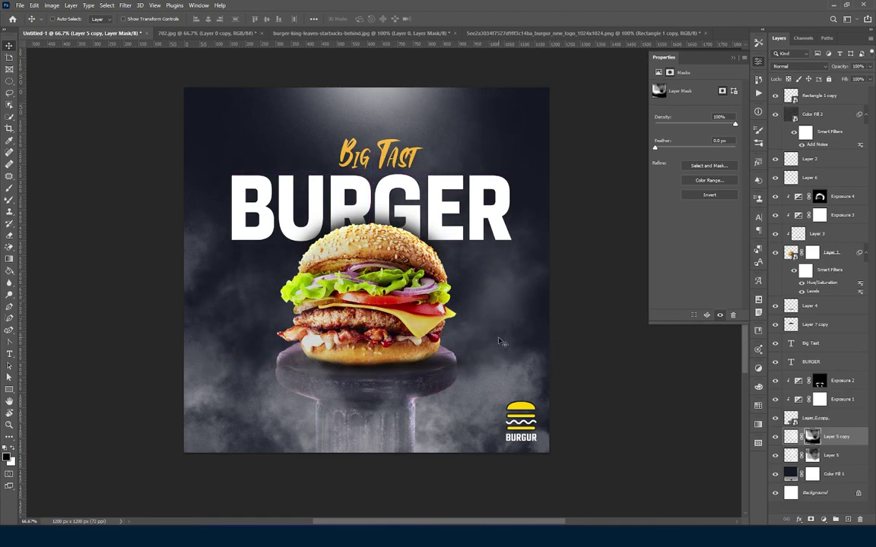
pyautogui.moveTo(491, 335); pyautogui.dragTo(494, 348)
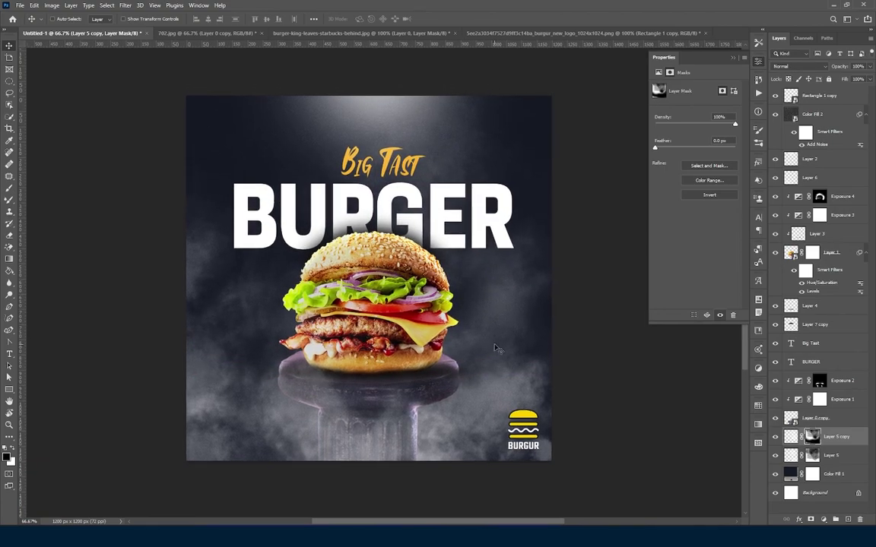